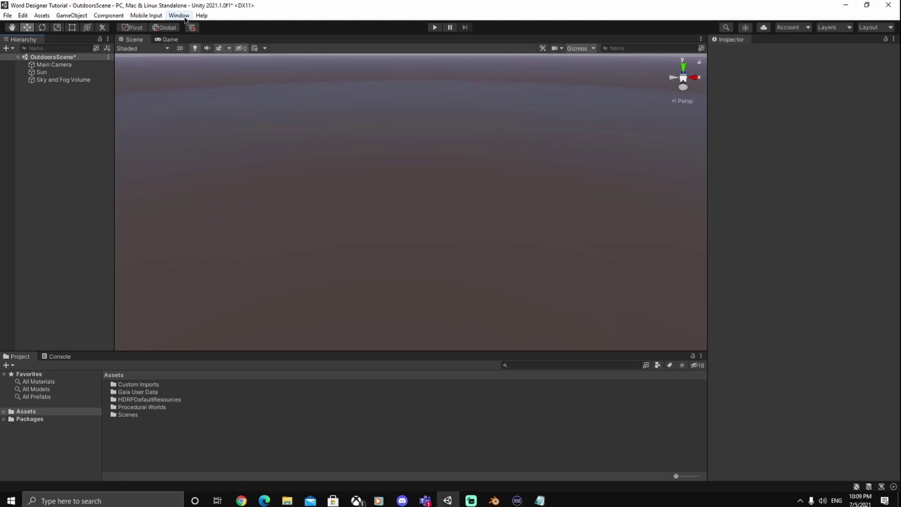
Open the Gaia Manager, move it away from the middle of the scene view and look over its Help resources
mouse_move(218, 80)
mouse_move(315, 80)
left_click(453, 79)
left_click_drag(431, 155, 657, 176)
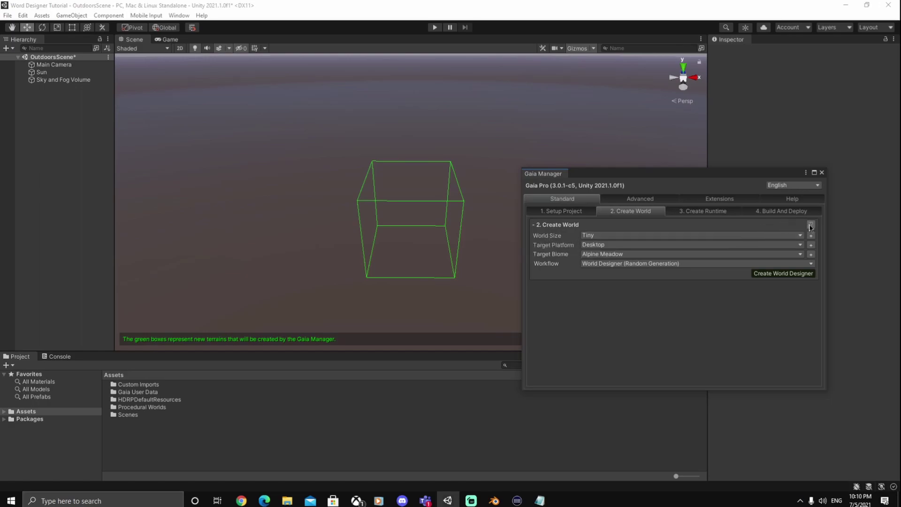
left_click(799, 201)
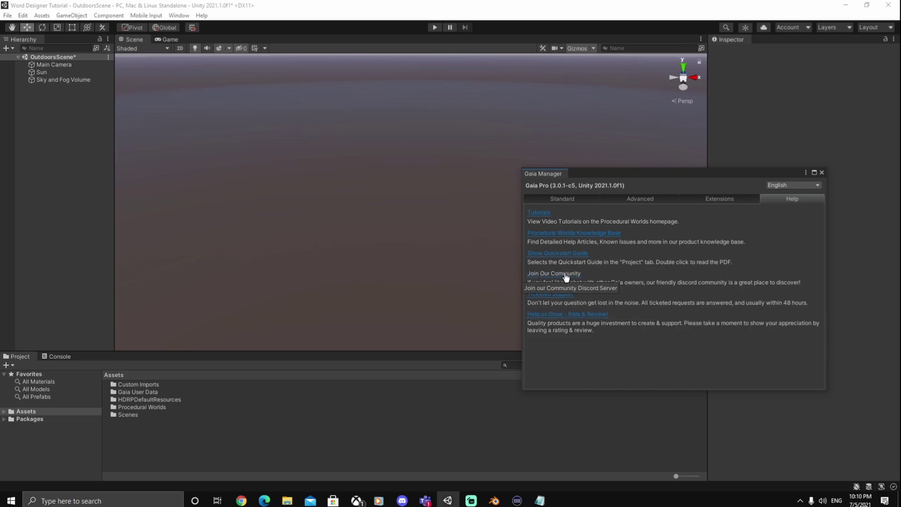
left_click(578, 202)
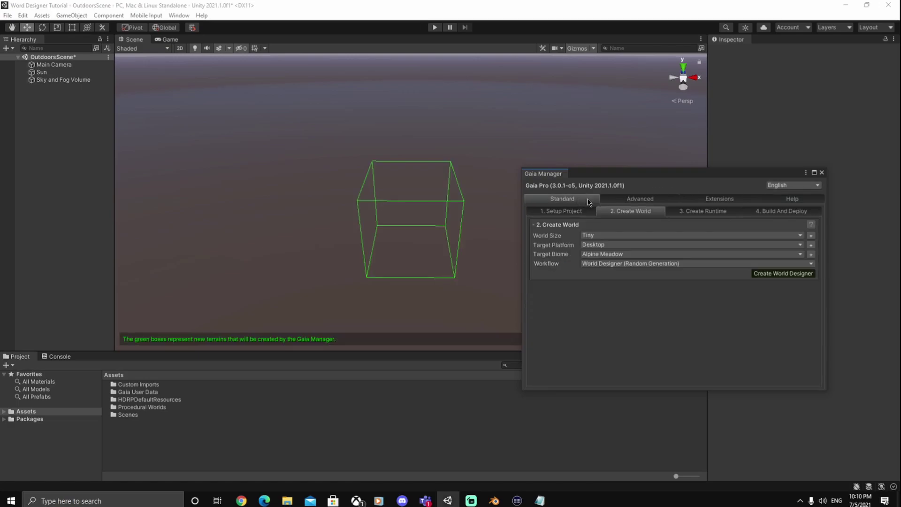
Add the Scanner (Stamp Import) tool from Gaia's advanced tools and dock the Gaia Manager beside the Console with the Project assets showing
left_click(633, 201)
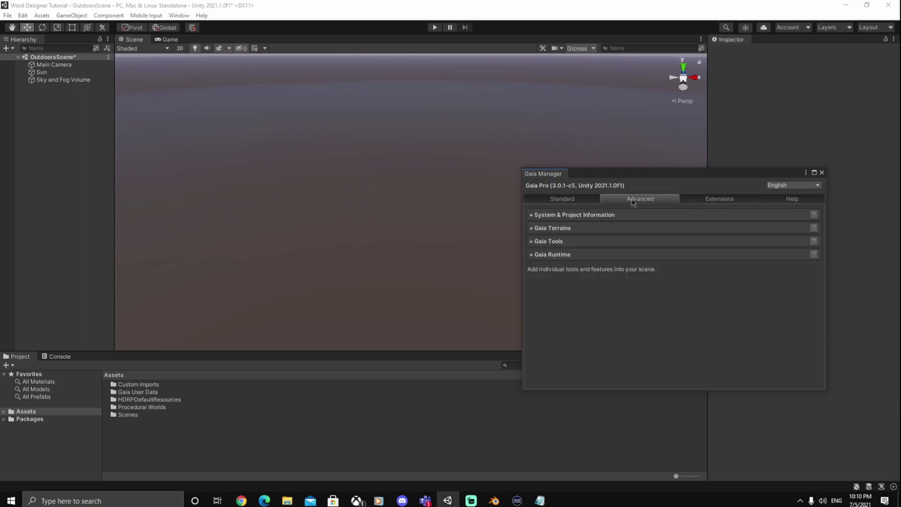
left_click(543, 241)
scroll(549, 248, "down", 2)
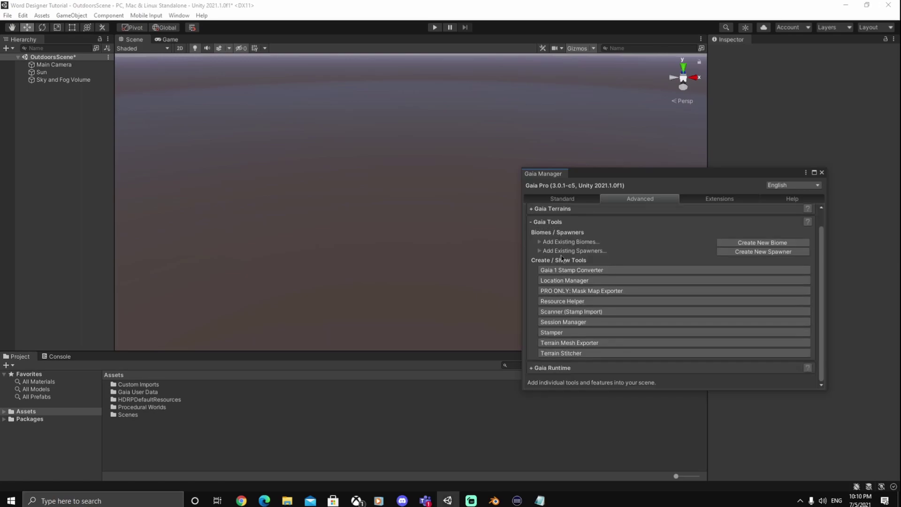
left_click(573, 311)
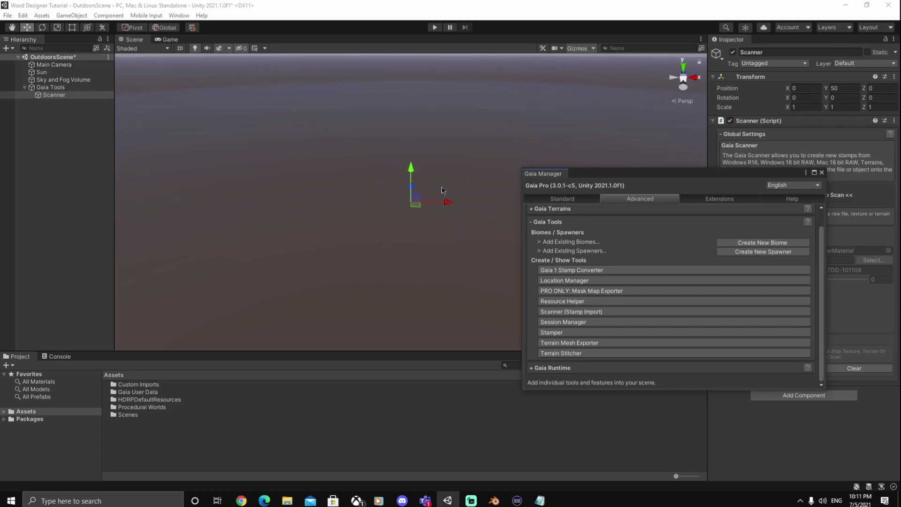
left_click_drag(609, 177, 146, 355)
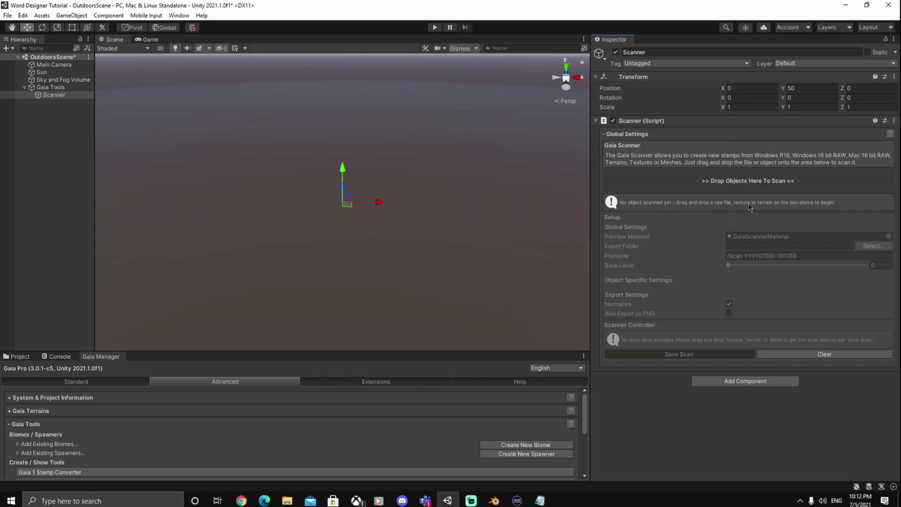
left_click(25, 359)
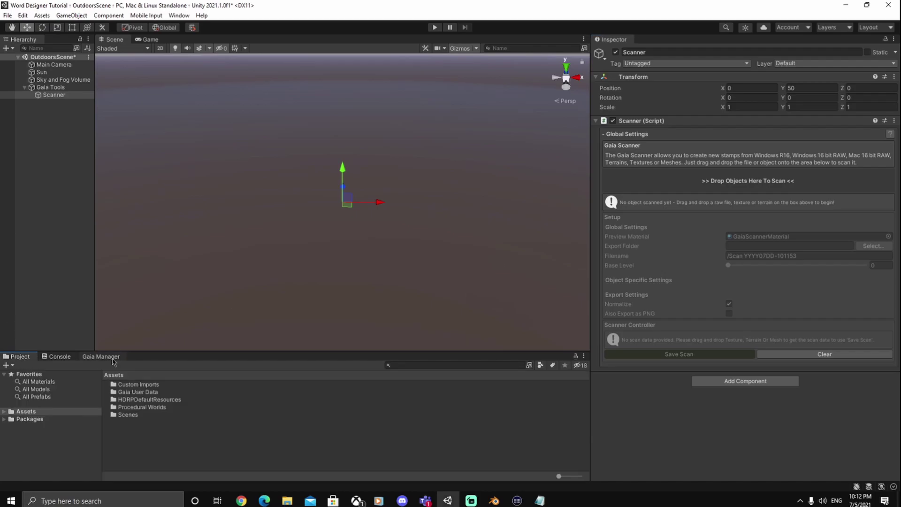
Switch to Blender, examine the source terrain mesh from several angles and return to Unity
left_click(494, 501)
mouse_move(392, 309)
middle_mouse_down()
mouse_move(471, 314)
mouse_move(329, 310)
mouse_move(348, 306)
mouse_move(332, 302)
mouse_move(396, 302)
middle_mouse_up()
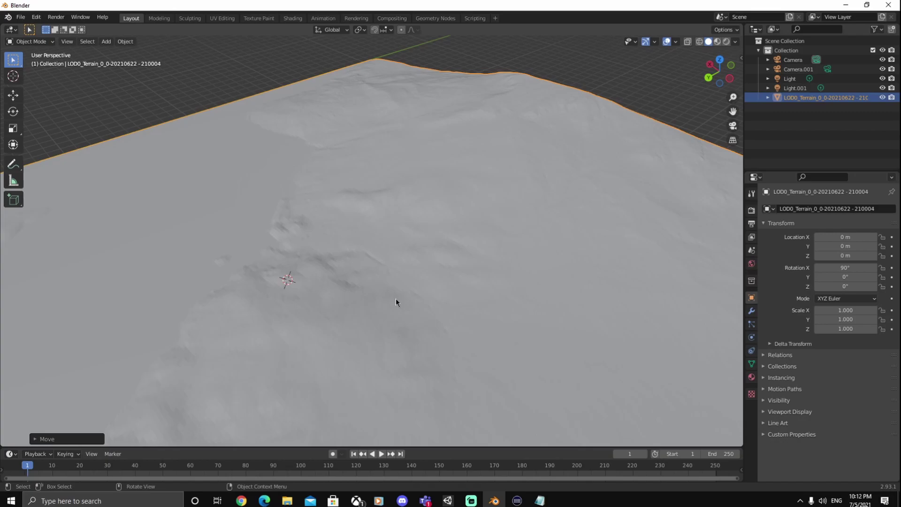
middle_click_drag(404, 260, 373, 256)
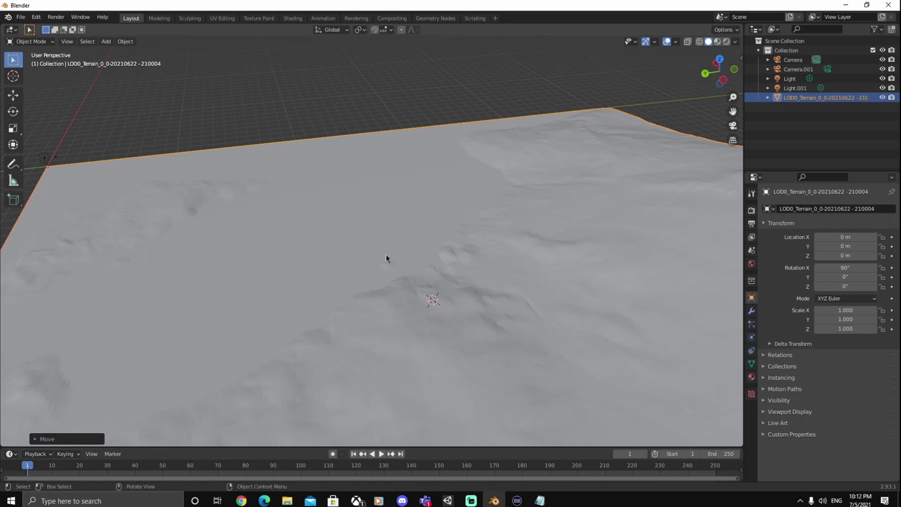
middle_click_drag(386, 257, 422, 238)
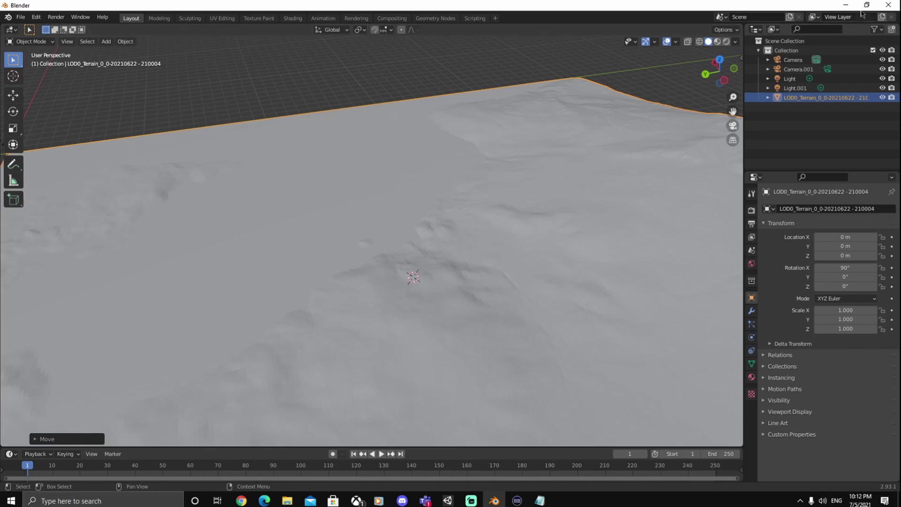
left_click(846, 5)
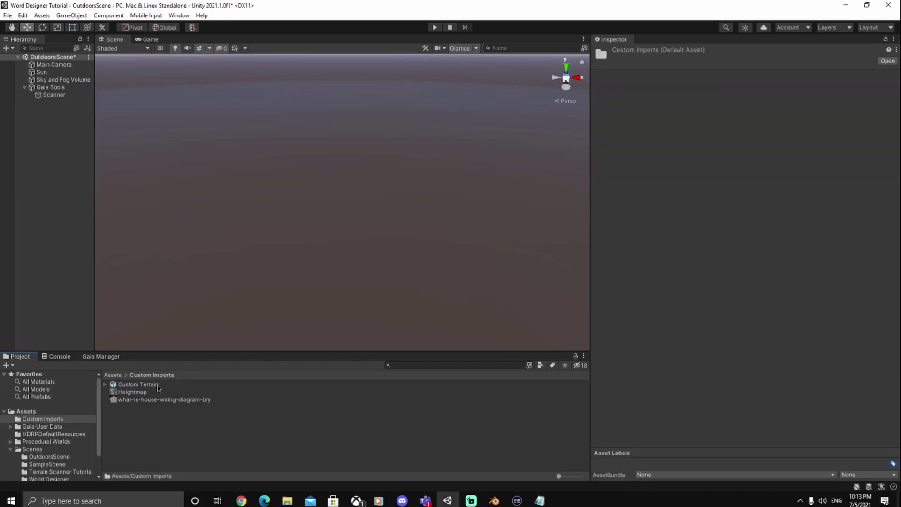
Preview the Custom Terrain model from the Custom Imports folder and adjust the Inspector and preview sizes
left_click(160, 384)
left_click_drag(707, 173, 700, 139)
left_click_drag(589, 291, 515, 312)
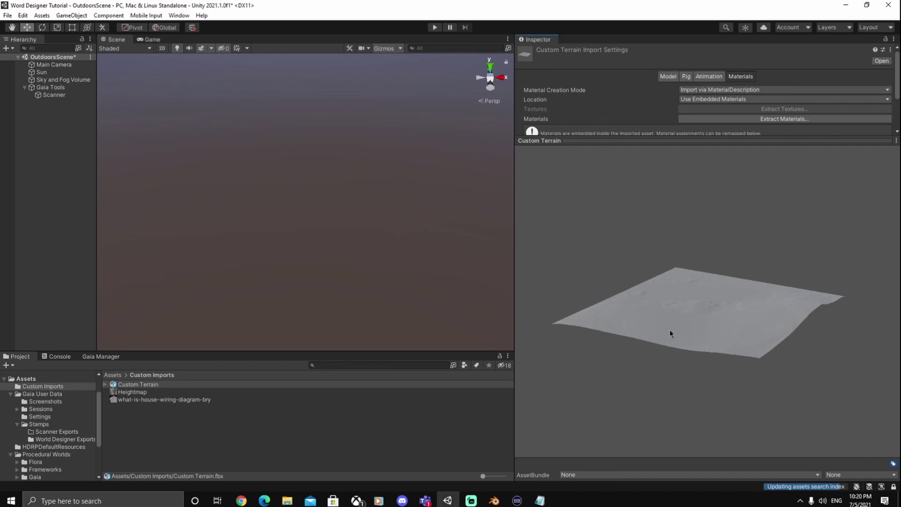
left_click_drag(515, 255, 578, 253)
left_click_drag(643, 141, 621, 266)
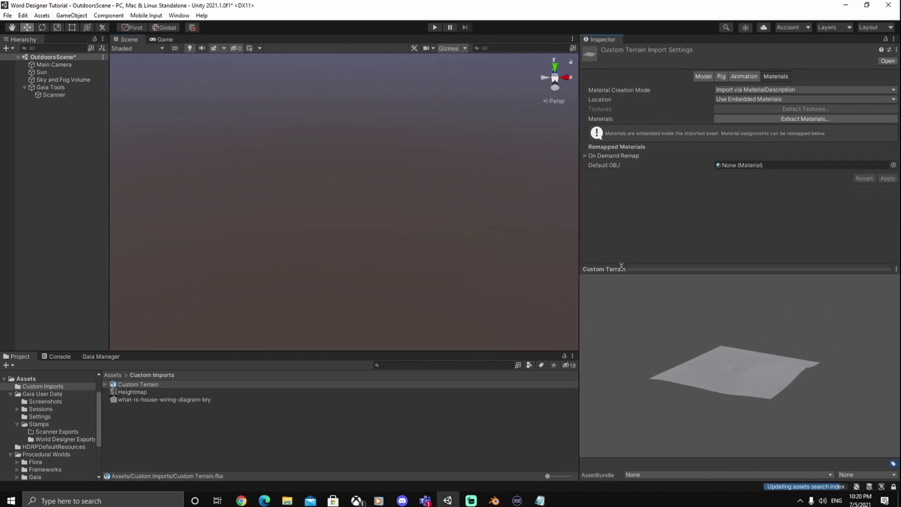
Load the Custom Terrain mesh into the Scanner object for scanning and view the whole mesh in the scene
left_click(66, 97)
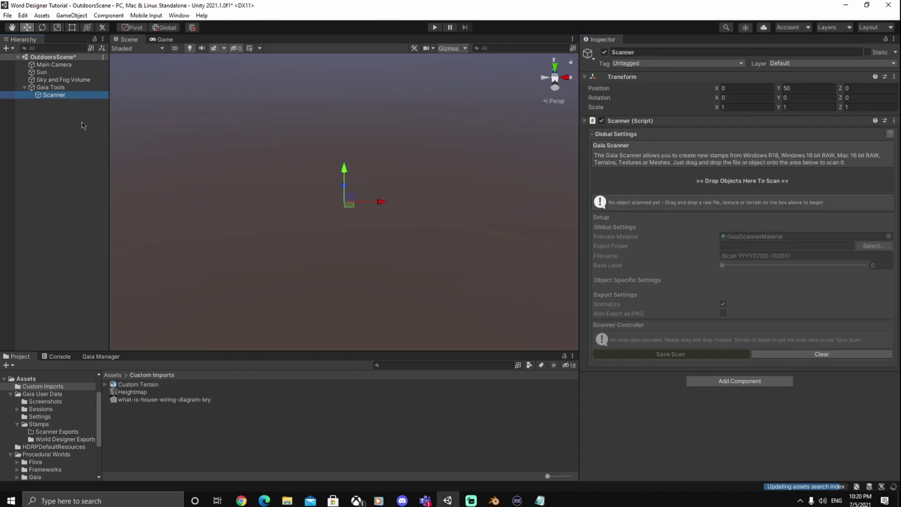
left_click_drag(140, 385, 641, 187)
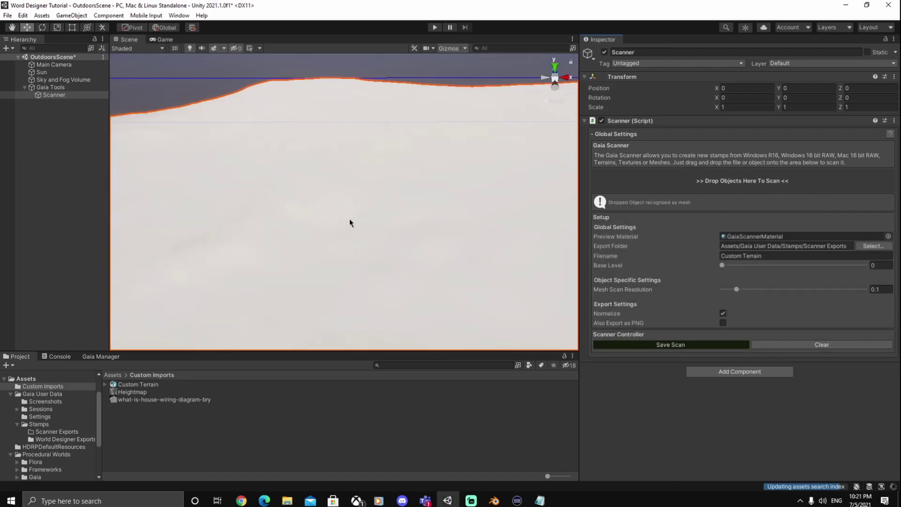
left_click_drag(350, 220, 418, 200, "alt")
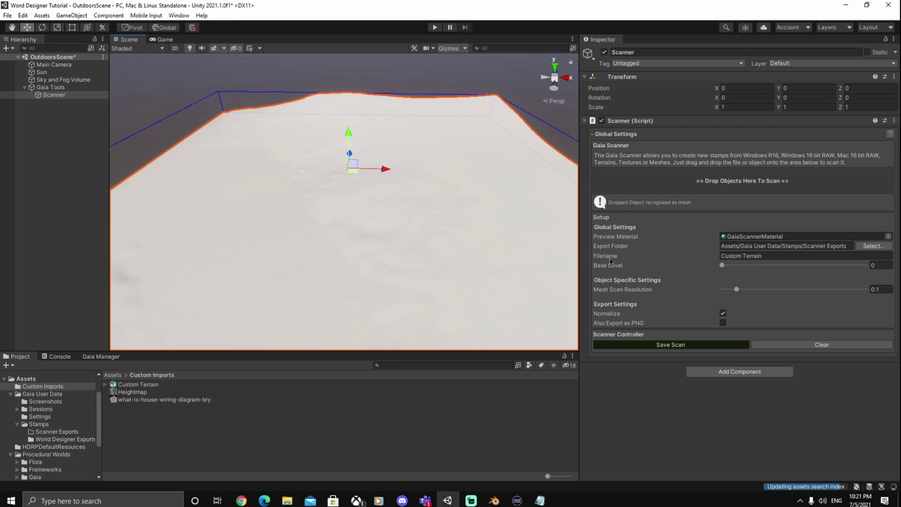
Set the scan's filename to My Custom Terrain
left_click(773, 255)
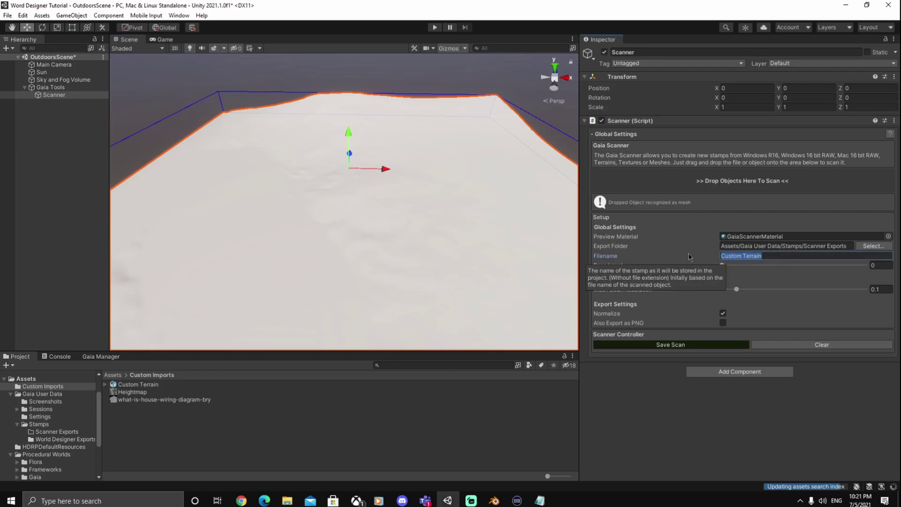
type("My Custom Te")
key("Return")
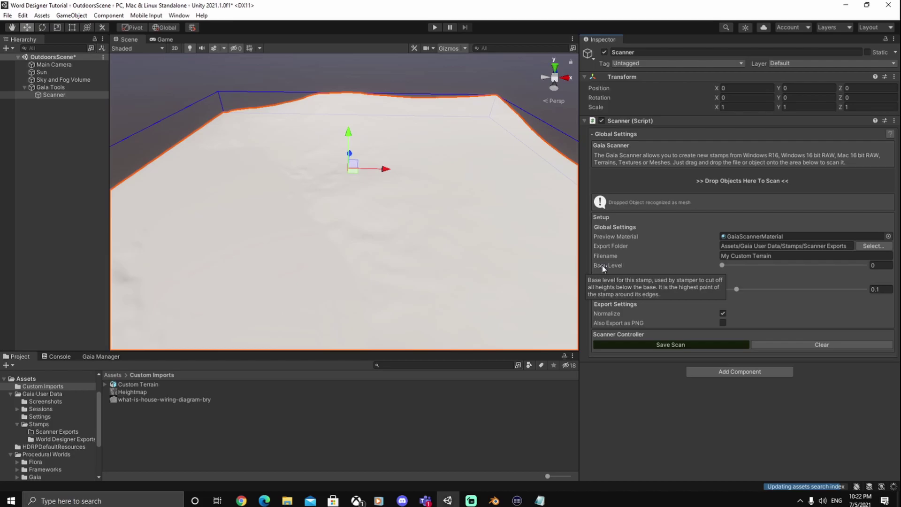
Try a base level of 0.4 for the scan and return it to 0
left_click_drag(602, 265, 610, 264)
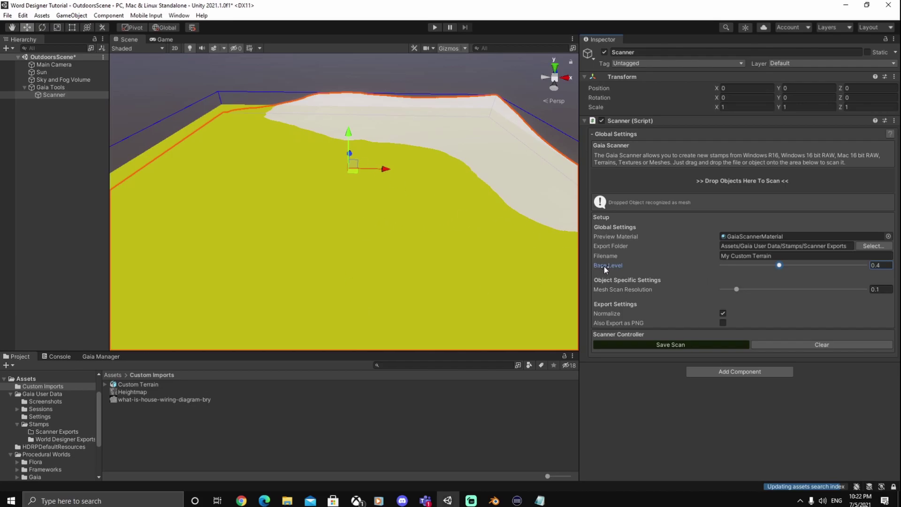
left_click_drag(604, 266, 595, 267)
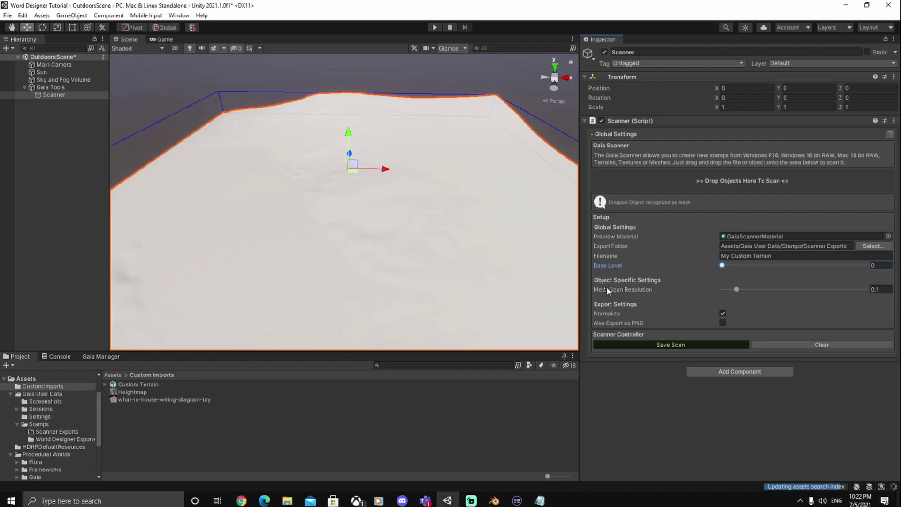
Save the scan as a stamp in the Scanner Exports folder and inspect the exported My Custom Terrain texture
mouse_move(607, 290)
mouse_move(600, 318)
left_click(662, 347)
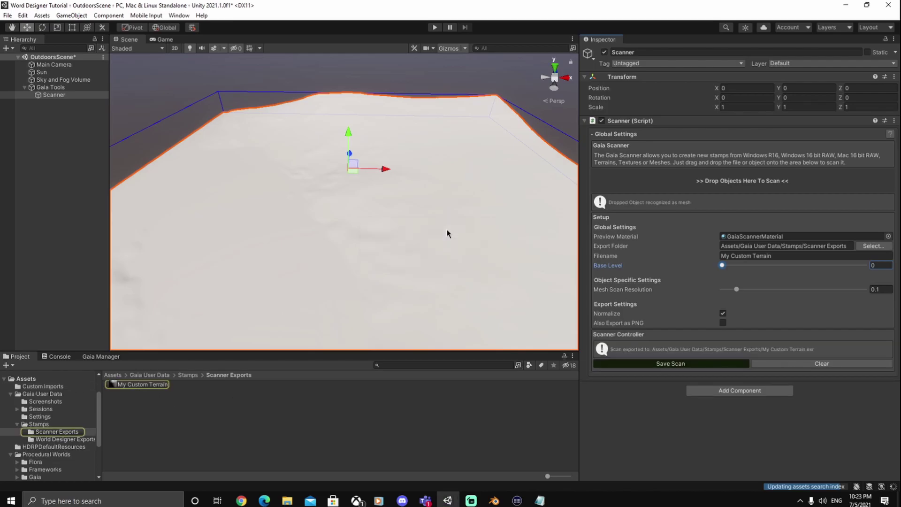
left_click(146, 387)
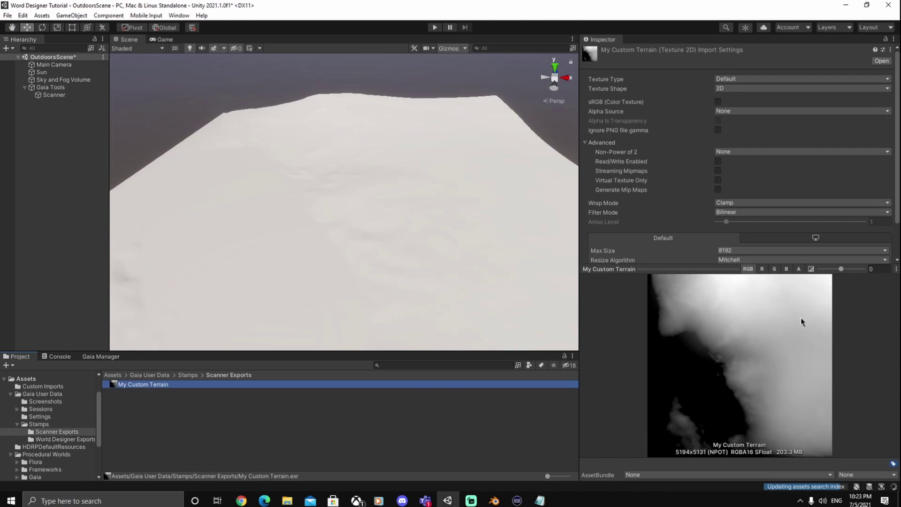
left_click(272, 442)
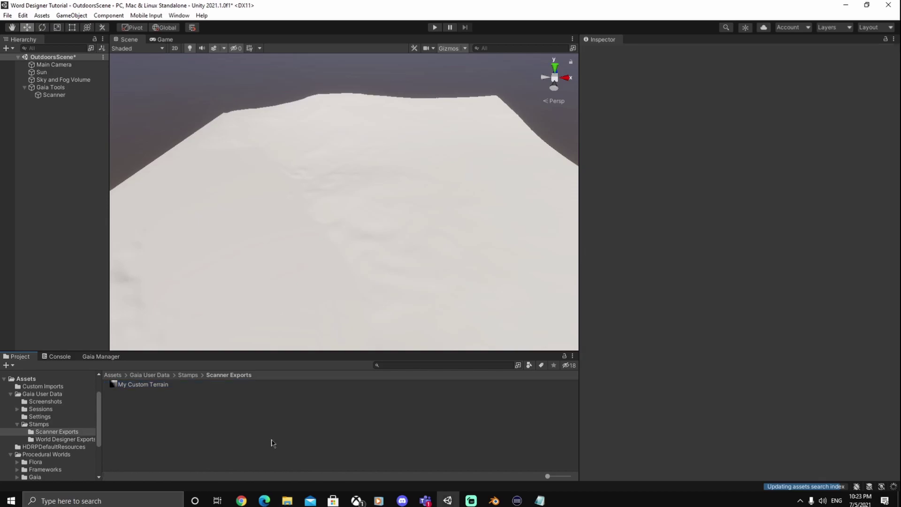
Deactivate the Scanner object to hide the scanned mesh in the scene
left_click(54, 95)
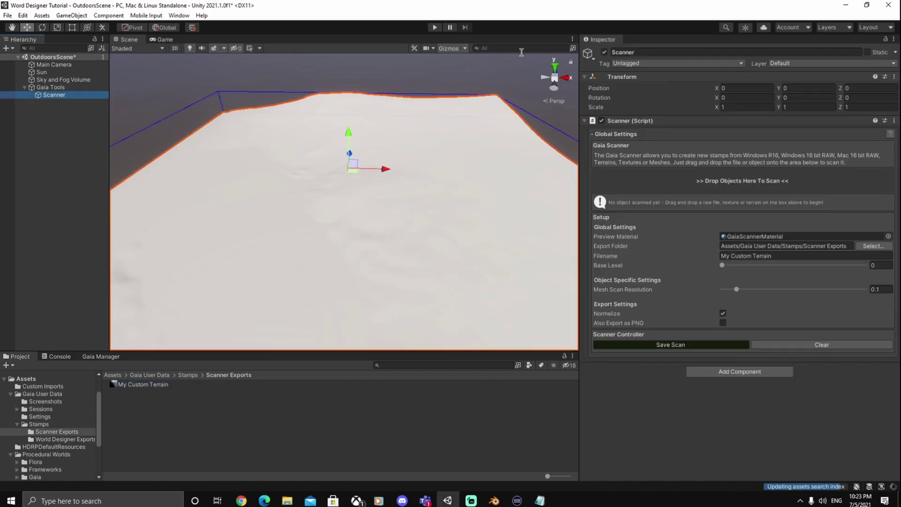
left_click(604, 53)
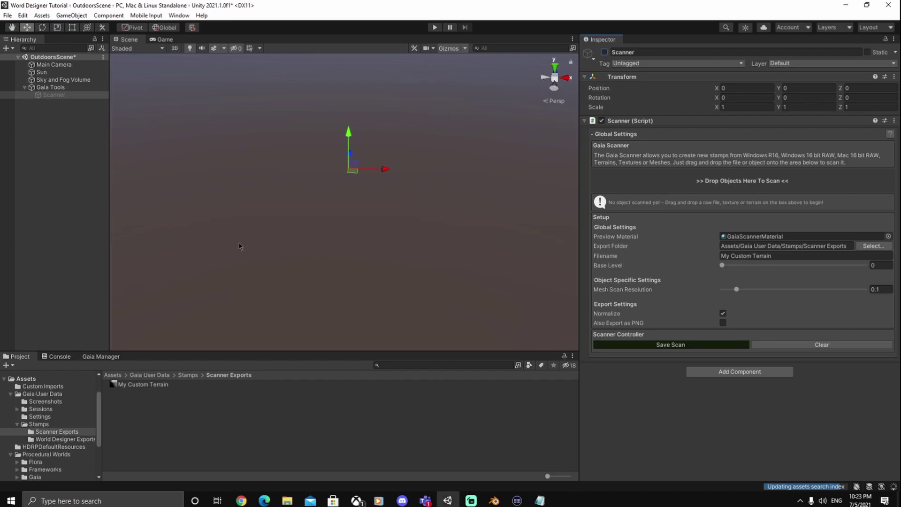
Undock the Gaia Manager as a floating window, resize it to fit the full tool list and move it aside
left_click(107, 359)
left_click_drag(107, 358, 320, 206)
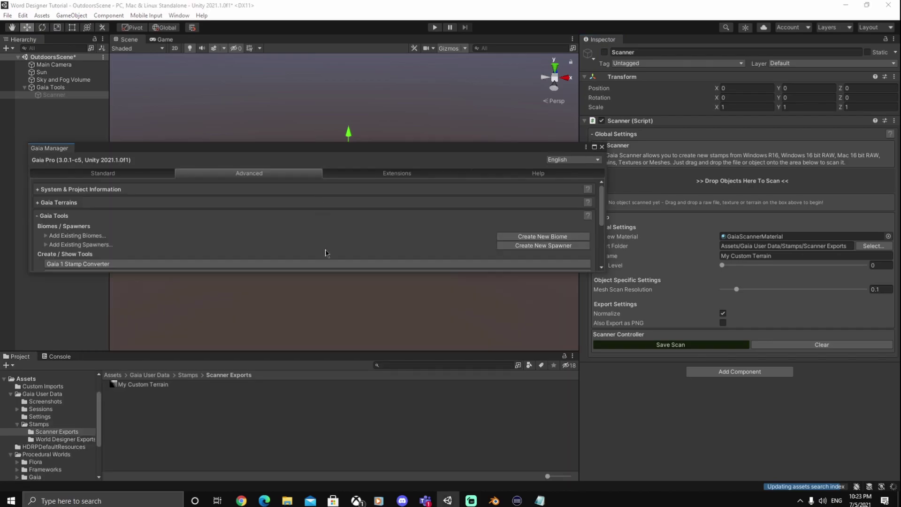
left_click_drag(326, 271, 326, 400)
left_click_drag(603, 274, 686, 163)
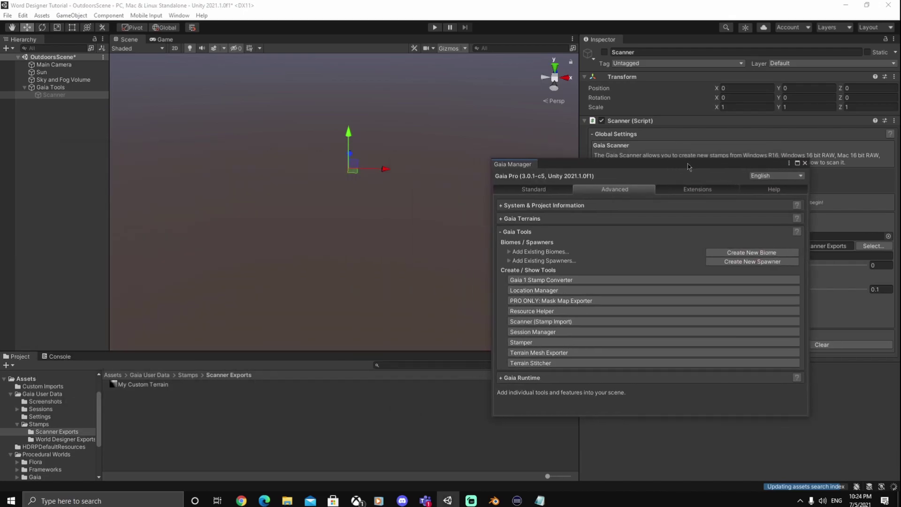
Create a new Gaia terrain with world size Small, using the Manual with Stamper workflow
left_click(535, 189)
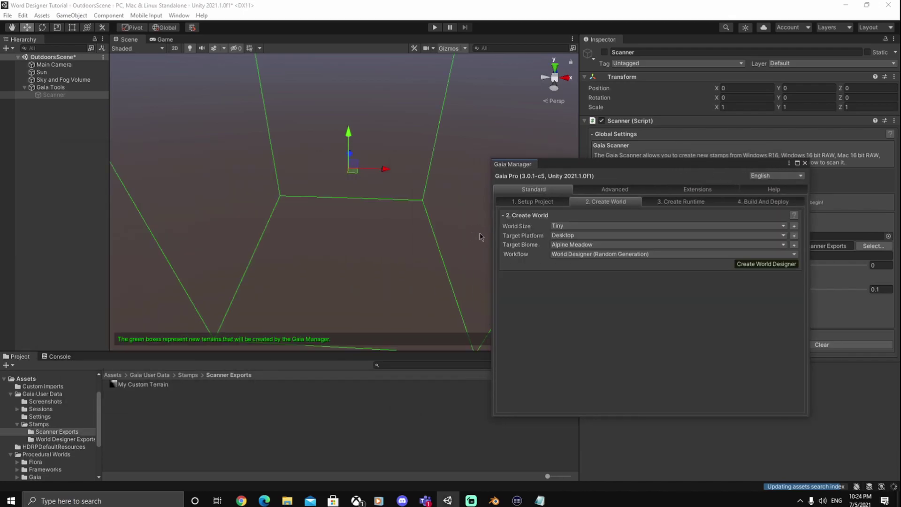
right_click_drag(486, 241, 471, 247)
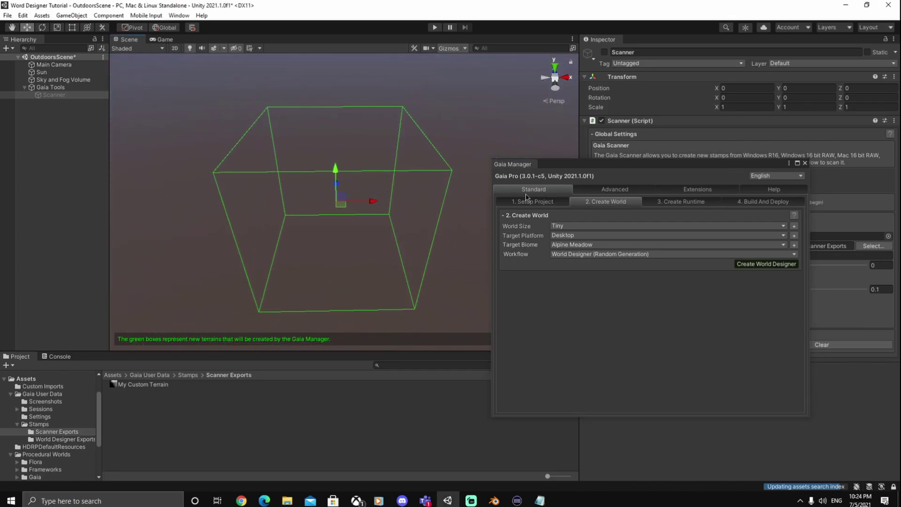
left_click(582, 226)
left_click(579, 249)
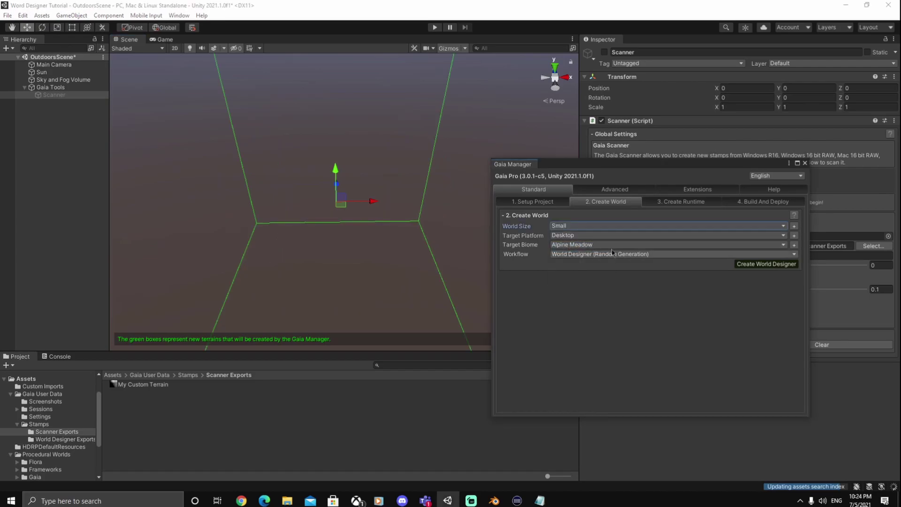
left_click(604, 254)
left_click(593, 265)
left_click(756, 265)
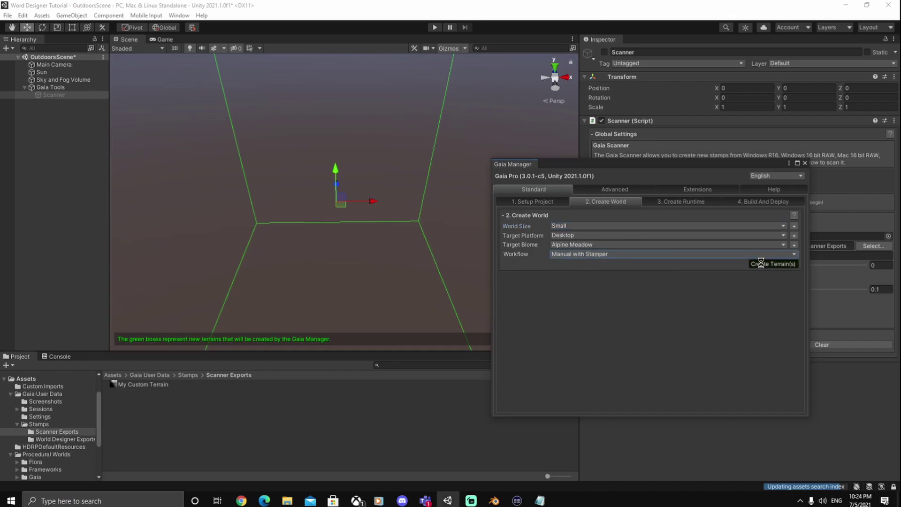
left_click(477, 270)
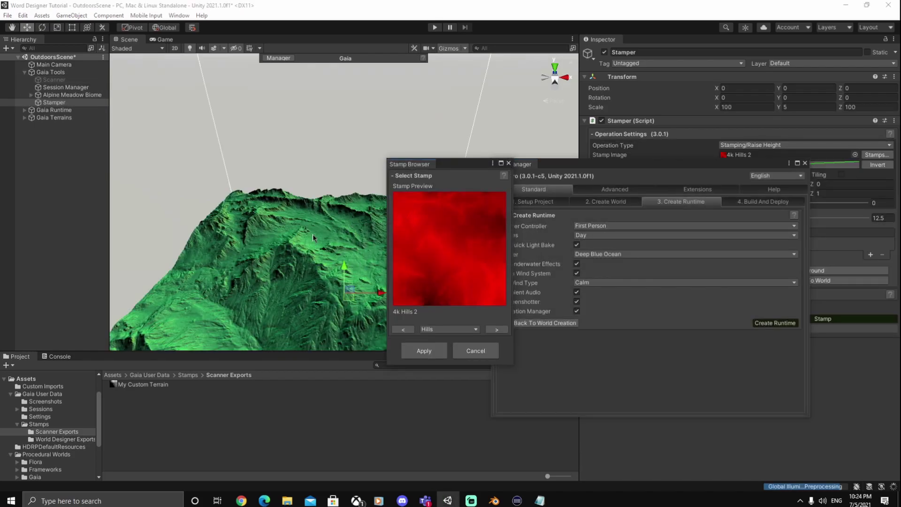
Dock the Gaia Manager beside the Console again, show the Project assets and move the Stamp Browser clear of the terrain preview
mouse_move(313, 236)
right_mouse_down()
mouse_move(319, 244)
mouse_move(313, 234)
right_mouse_up()
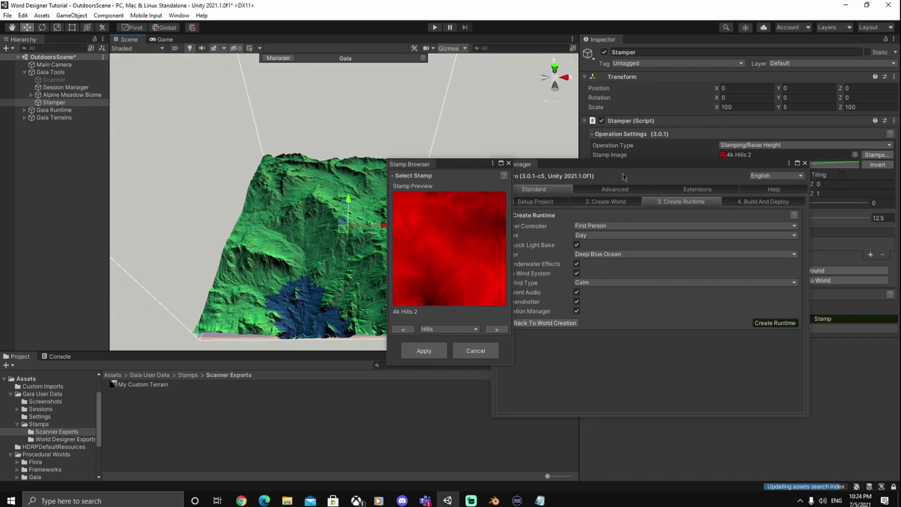
left_click(616, 182)
left_click_drag(540, 164, 113, 357)
left_click(18, 356)
left_click_drag(450, 170, 574, 137)
Load the My Custom Terrain stamp from the Scanner Exports category and apply it as the Stamper's stamp image
right_click_drag(413, 225, 427, 225)
left_click(577, 299)
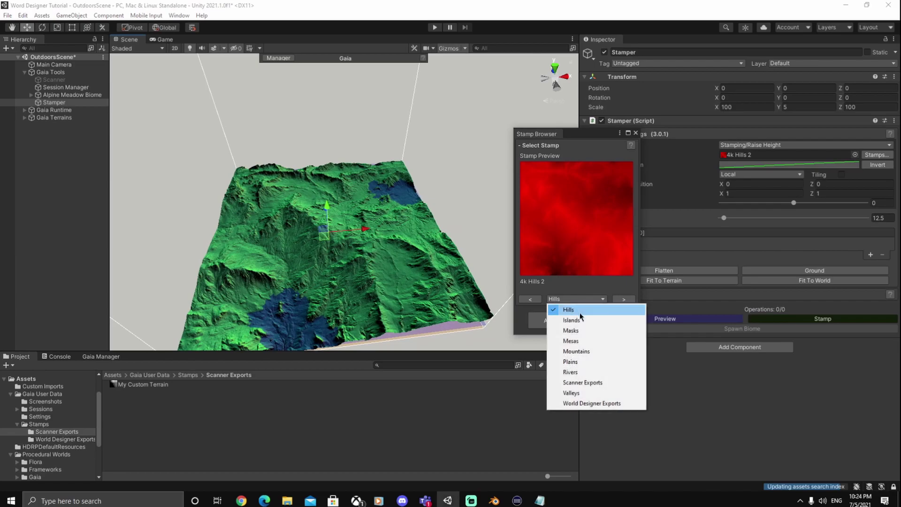
left_click(590, 382)
mouse_move(388, 237)
right_mouse_down()
mouse_move(402, 246)
mouse_move(385, 254)
right_mouse_up()
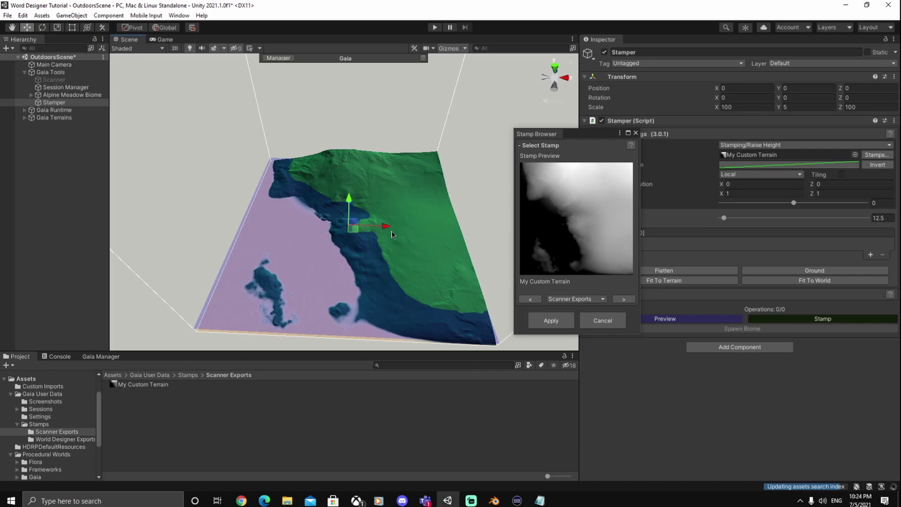
right_click_drag(392, 235, 422, 221)
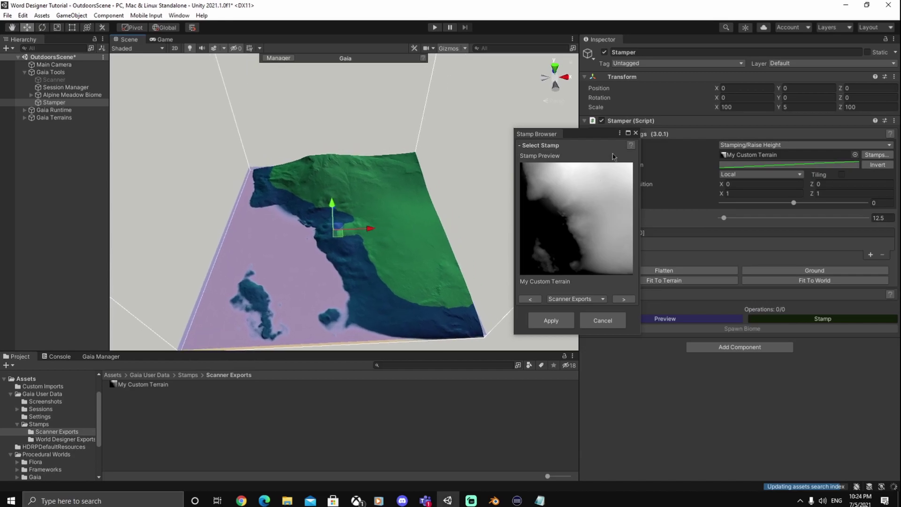
left_click_drag(590, 137, 621, 258)
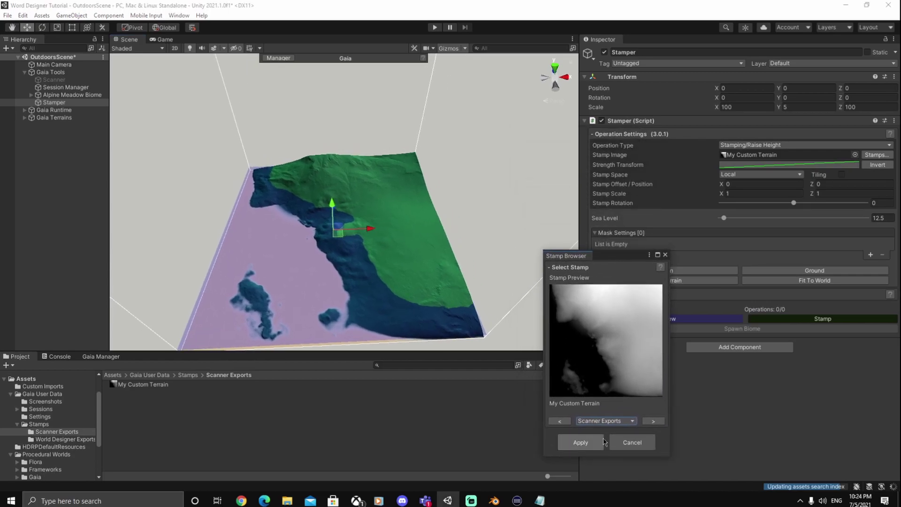
left_click(593, 442)
Lower the Stamper's sea level to 0 and stamp My Custom Terrain onto the terrain
left_click_drag(602, 219, 411, 230)
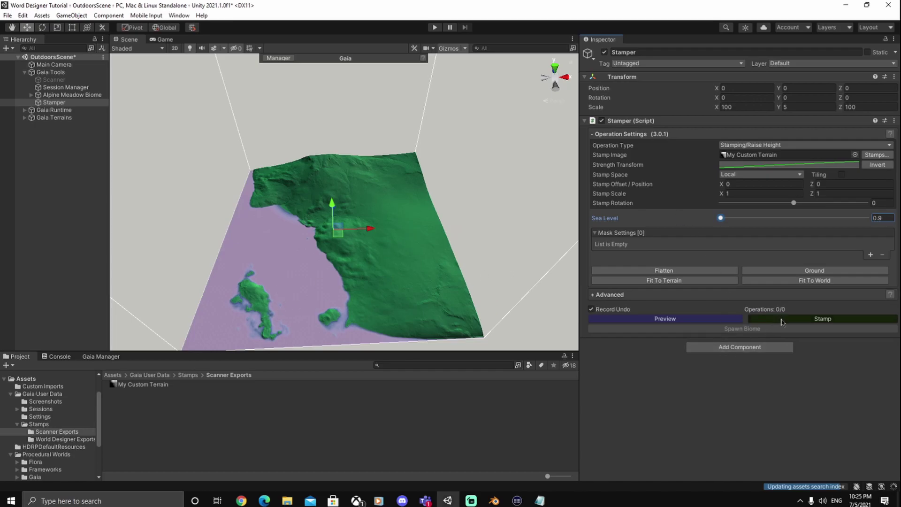
left_click_drag(605, 219, 566, 222)
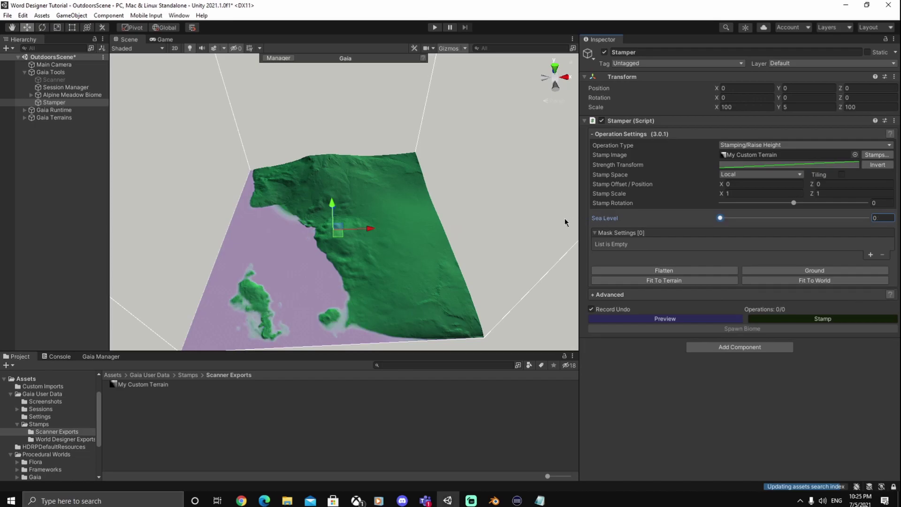
left_click(798, 320)
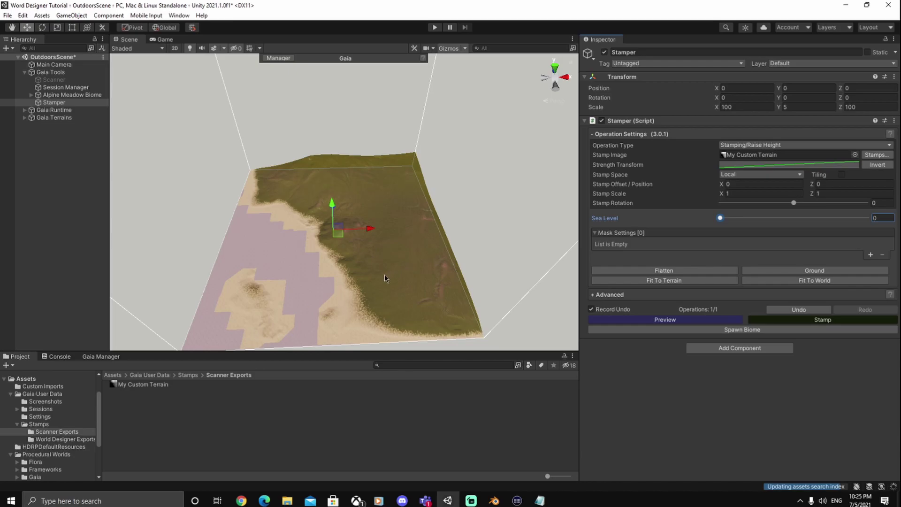
Create the Gaia runtime with the First Person controller, Day skies, Deep Blue Ocean water and Calm wind
right_click_drag(380, 274, 373, 269)
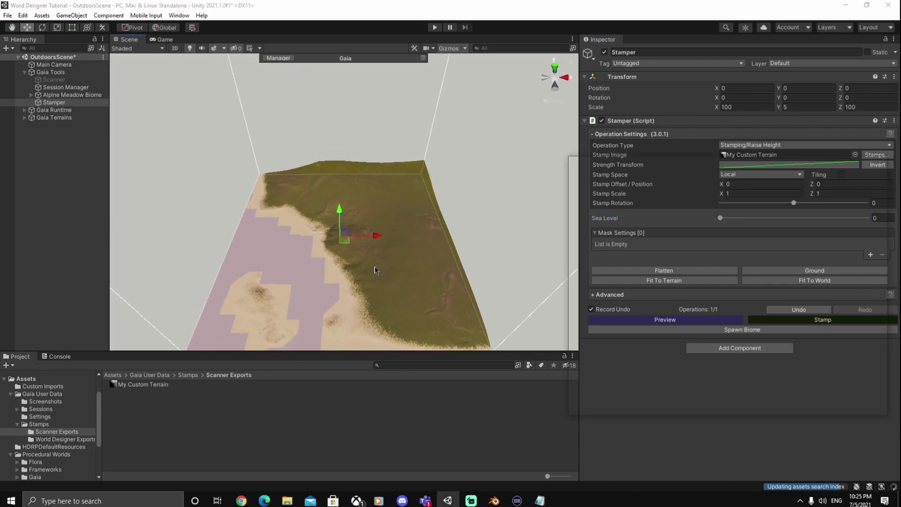
key("ctrl+g")
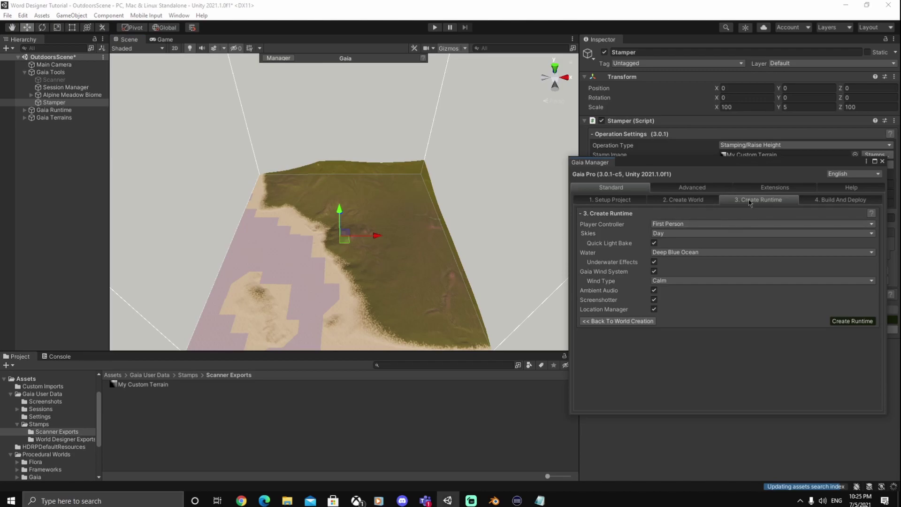
left_click(859, 322)
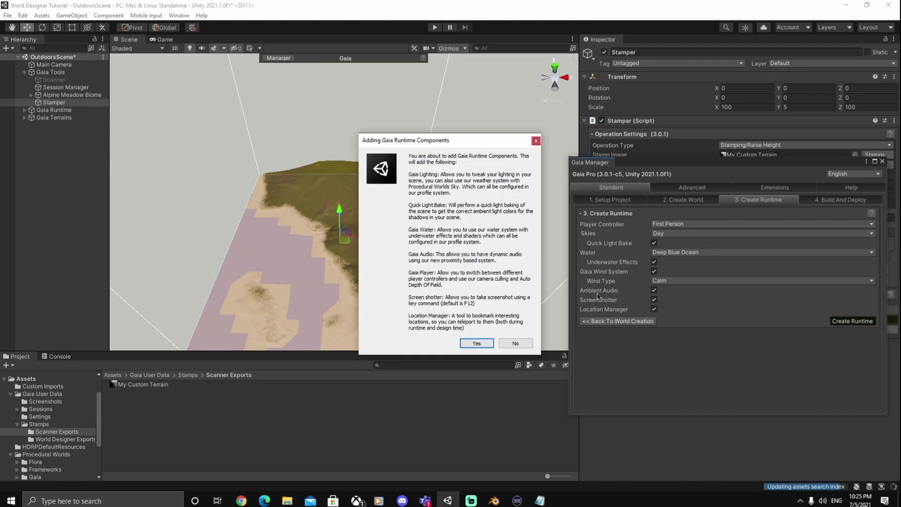
left_click(478, 344)
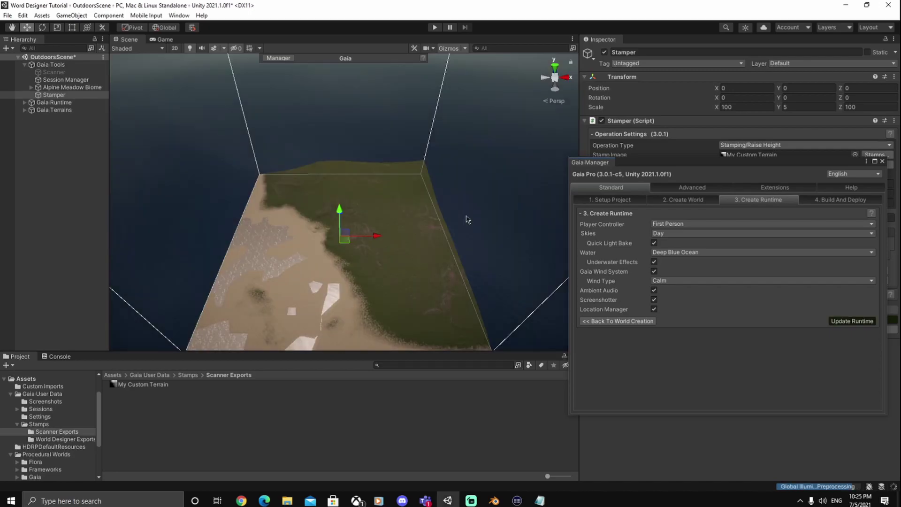
Raise the sea level to 2.71, dock the Gaia Manager beside the Console and show the Project assets
left_click_drag(650, 165, 652, 262)
left_click_drag(595, 219, 639, 219)
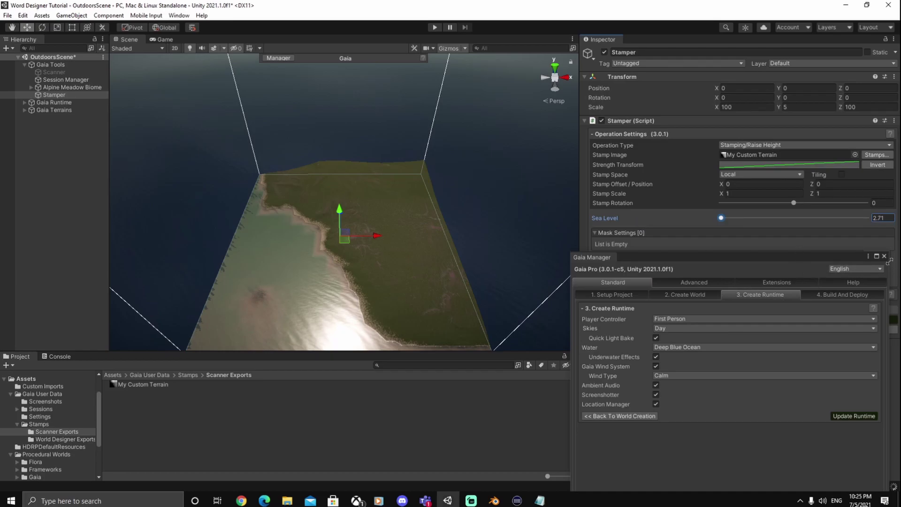
left_click_drag(611, 267, 12, 361)
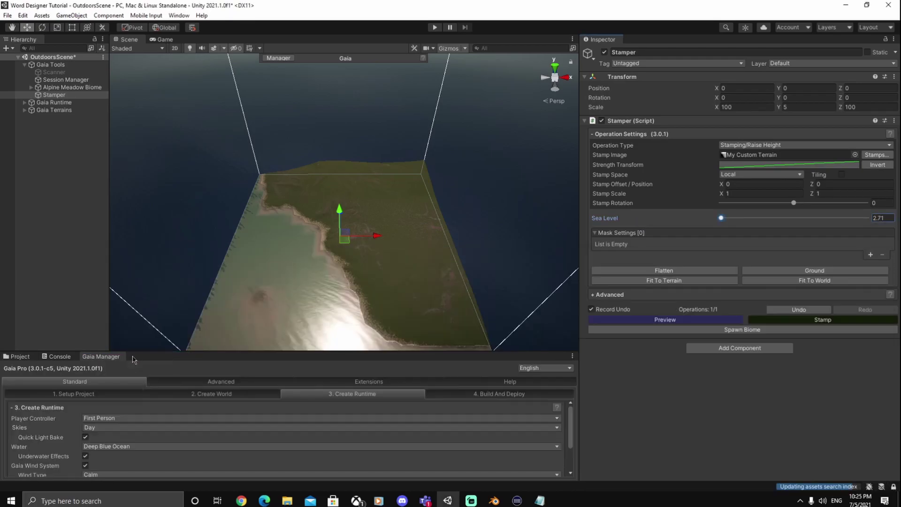
left_click(6, 358)
Try a sea level of 0 on the stamped terrain, and set it to 4.62
left_click_drag(631, 215, 555, 225)
left_click_drag(432, 261, 408, 282, "alt")
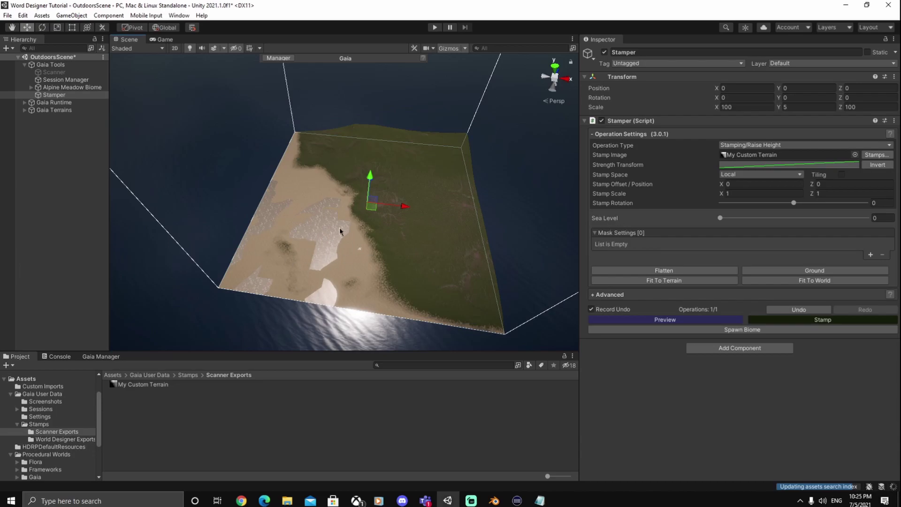
left_click_drag(599, 216, 644, 226)
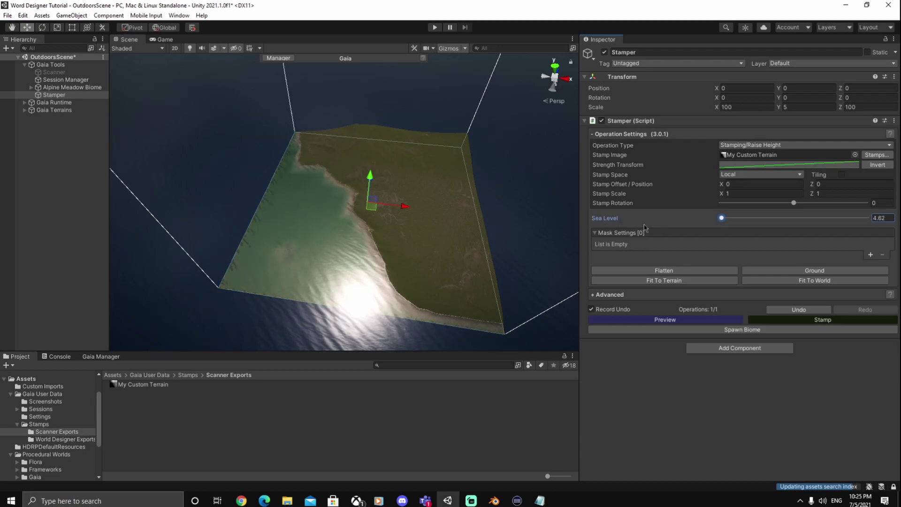
Examine the stamped terrain's coastline and land surface from several angles and up close
right_click_drag(344, 308, 399, 307)
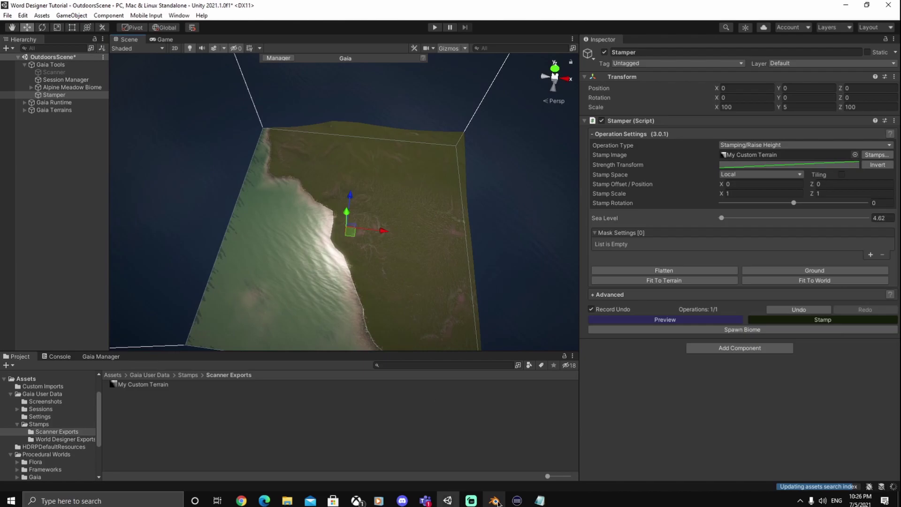
left_click(495, 502)
left_click(495, 501)
left_click_drag(398, 270, 419, 306, "alt")
left_click_drag(395, 276, 339, 248, "alt")
left_click_drag(301, 215, 342, 215, "alt")
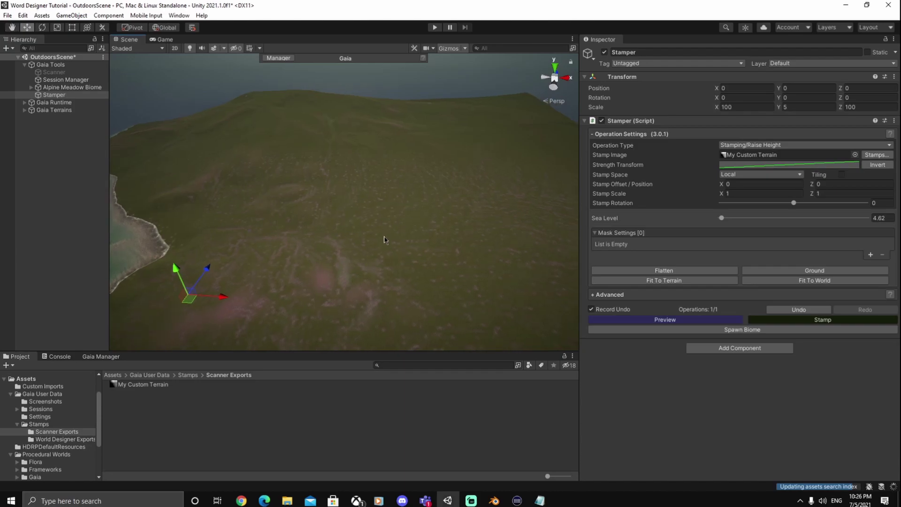
left_click_drag(402, 255, 423, 275, "alt")
Search the whole Assets folder for "rock" and preview the SM_POLYGON rock models and prefabs
left_click(118, 375)
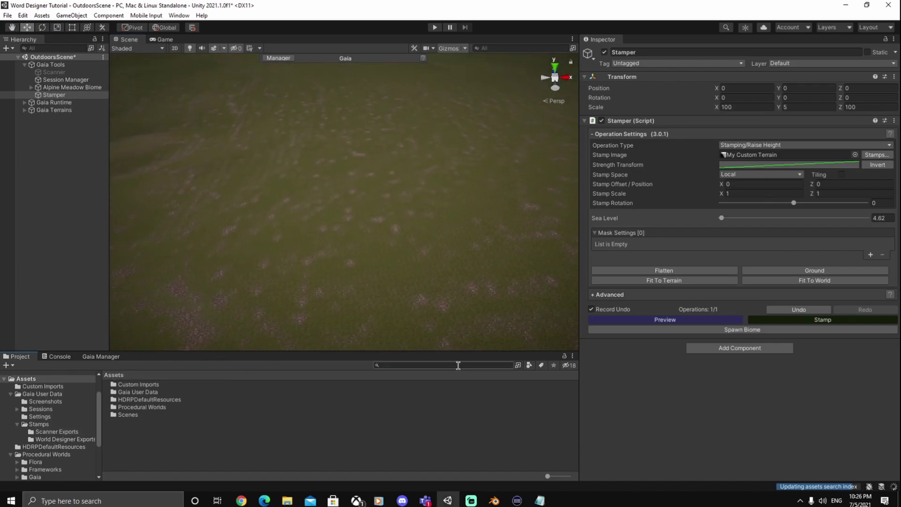
left_click(454, 365)
type("rock")
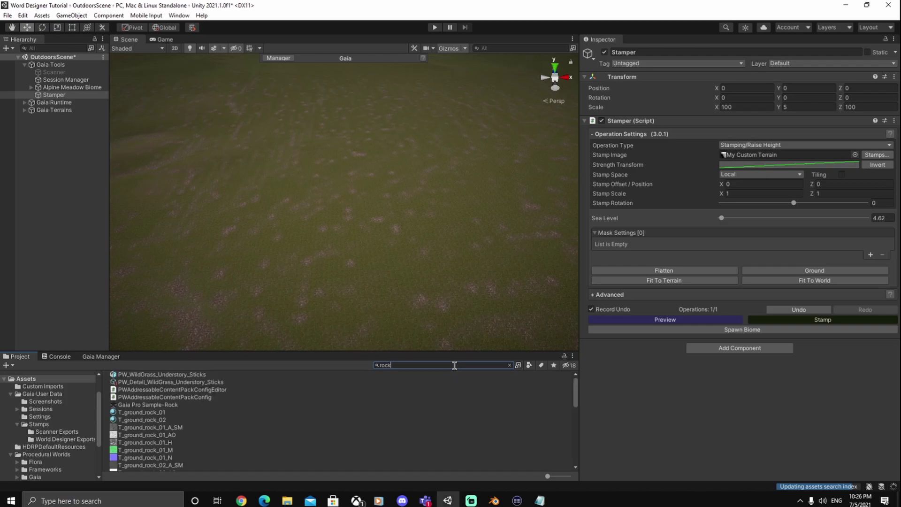
scroll(271, 393, "down", 5)
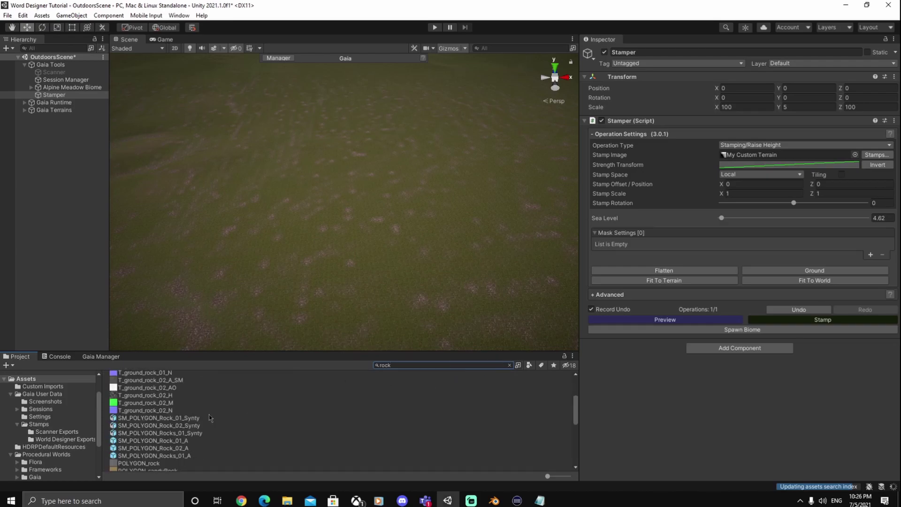
left_click(191, 448)
left_click(189, 456)
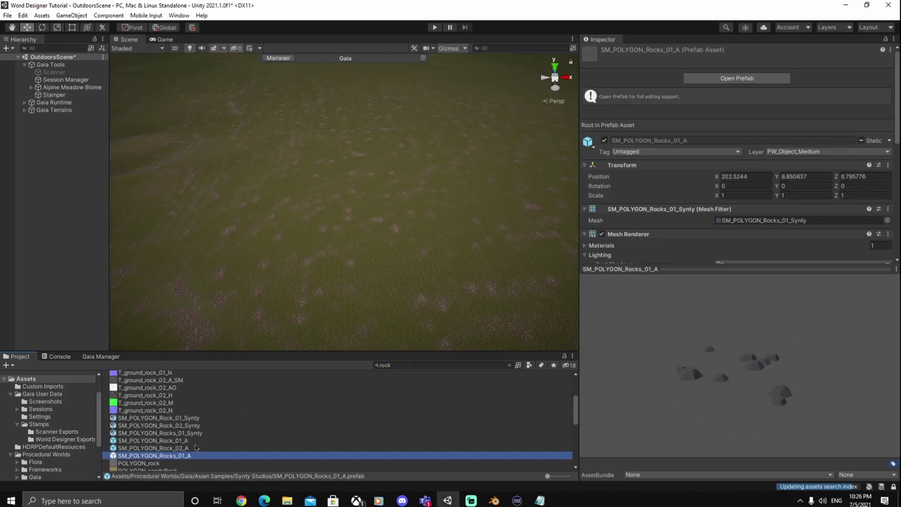
left_click(197, 441)
left_click(200, 432)
left_click(202, 425)
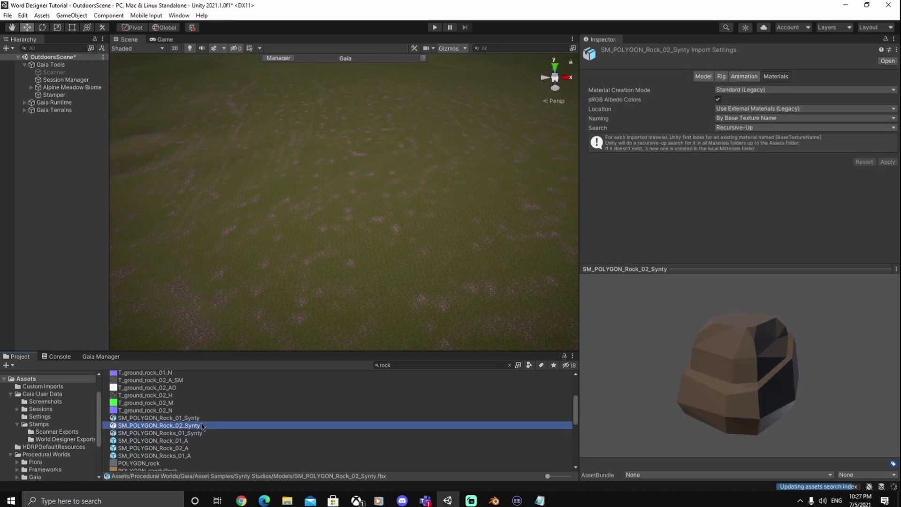
left_click(202, 418)
left_click_drag(766, 366, 657, 380)
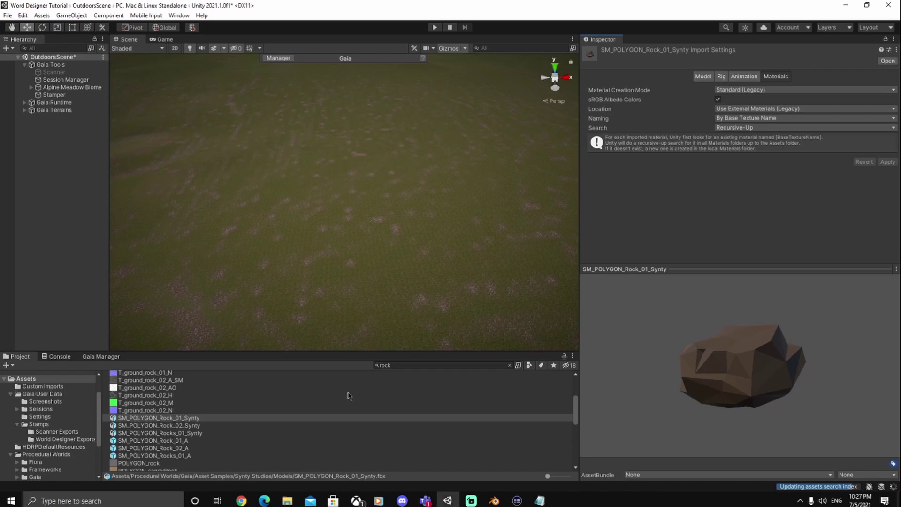
Place SM_POLYGON_Rock_01_Synty on the terrain, scale it uniformly to about 0.74 and widen the Hierarchy
left_click_drag(186, 416, 358, 228)
key("f")
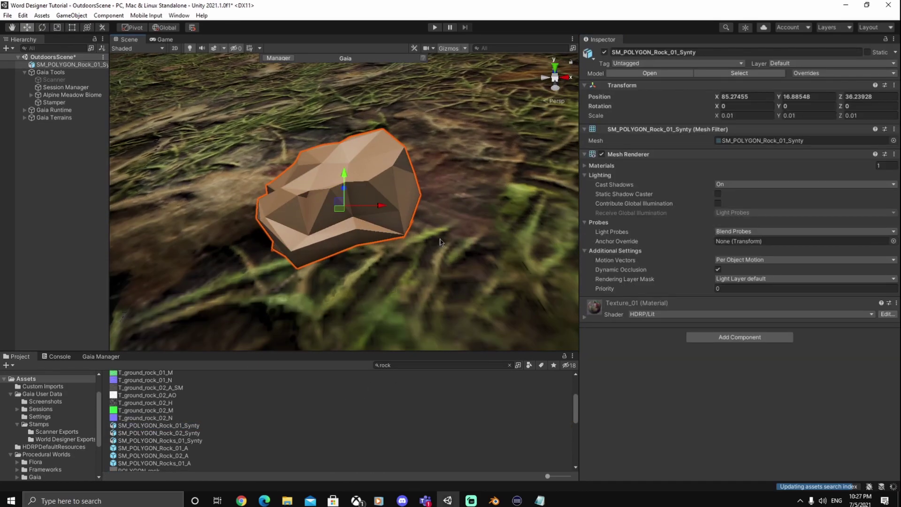
scroll(436, 235, "down", 5)
right_click_drag(436, 234, 420, 233)
key("r")
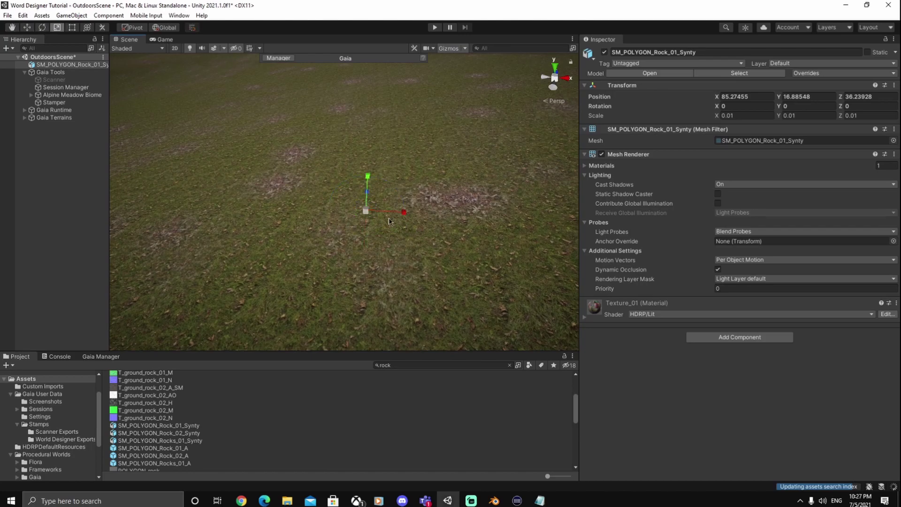
left_click_drag(367, 211, 462, 172)
right_click_drag(288, 214, 289, 191)
scroll(288, 190, "down", 3)
left_click_drag(109, 190, 161, 190)
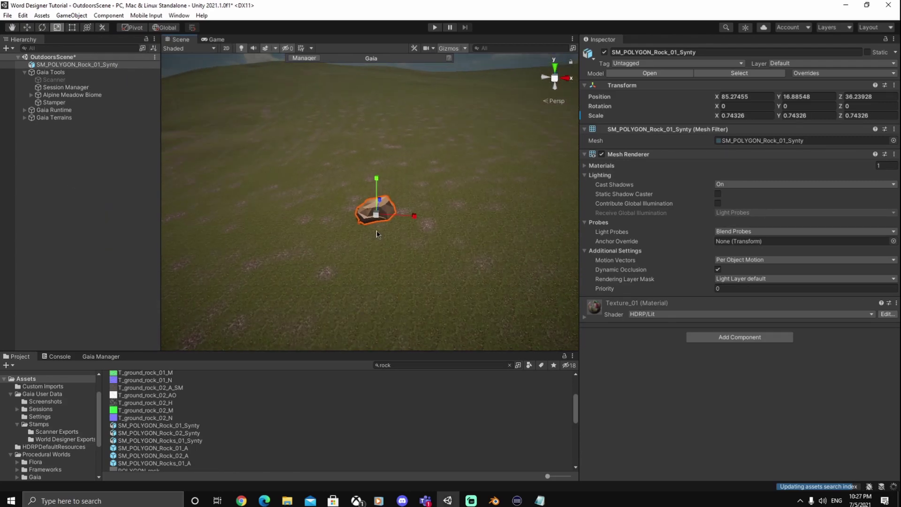
Duplicate the rock and move the copy away to about X 93.34, Y 17.13, Z 28.29
key("ctrl+d")
key("w")
left_click_drag(380, 201, 533, 296)
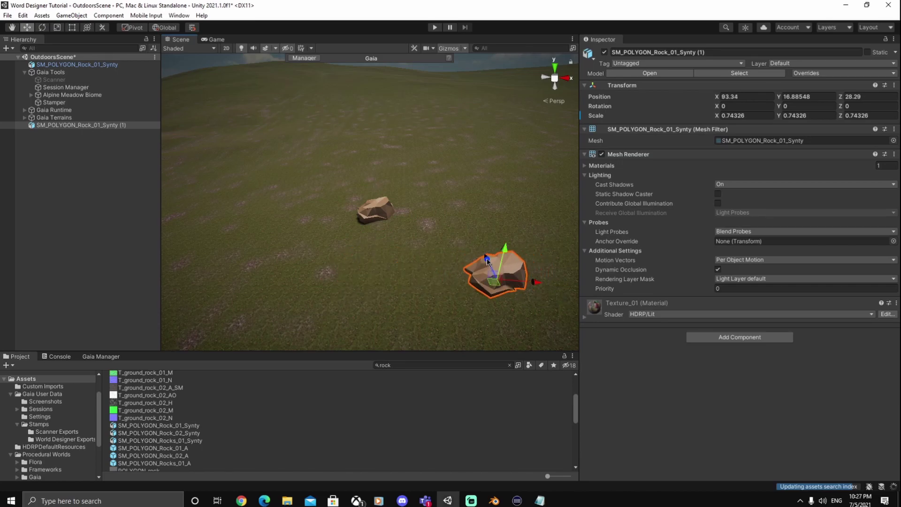
left_click_drag(504, 250, 505, 249)
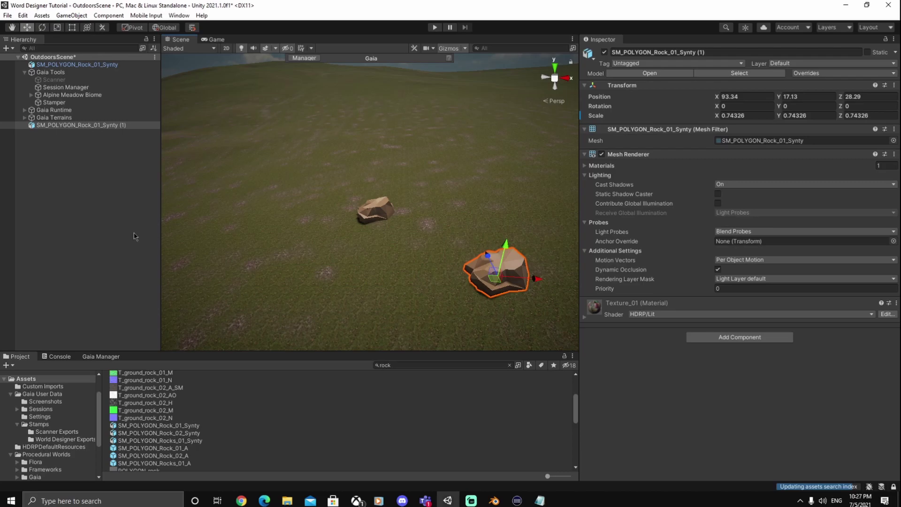
mouse_move(327, 241)
right_mouse_down()
mouse_move(358, 251)
mouse_move(329, 249)
mouse_move(343, 249)
right_mouse_up()
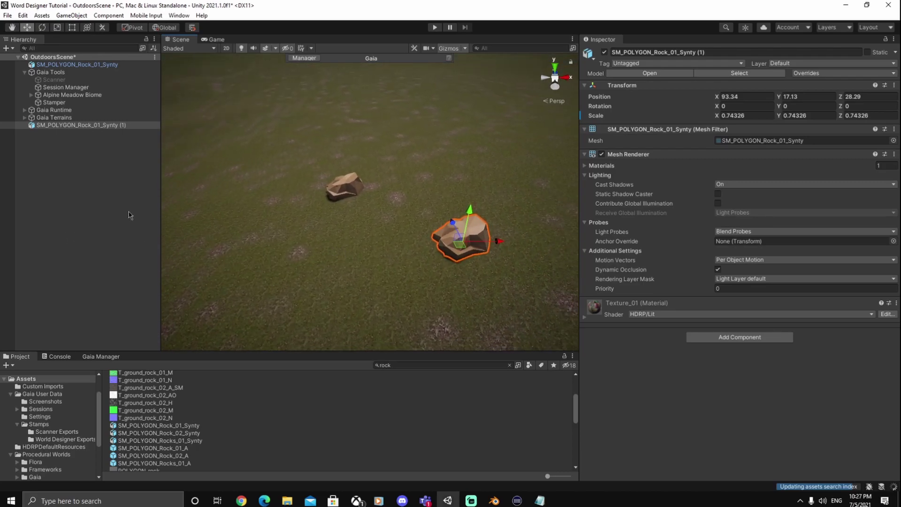
Create an empty object at the scene root and position it between the two rocks
left_click(90, 155)
right_click(85, 161)
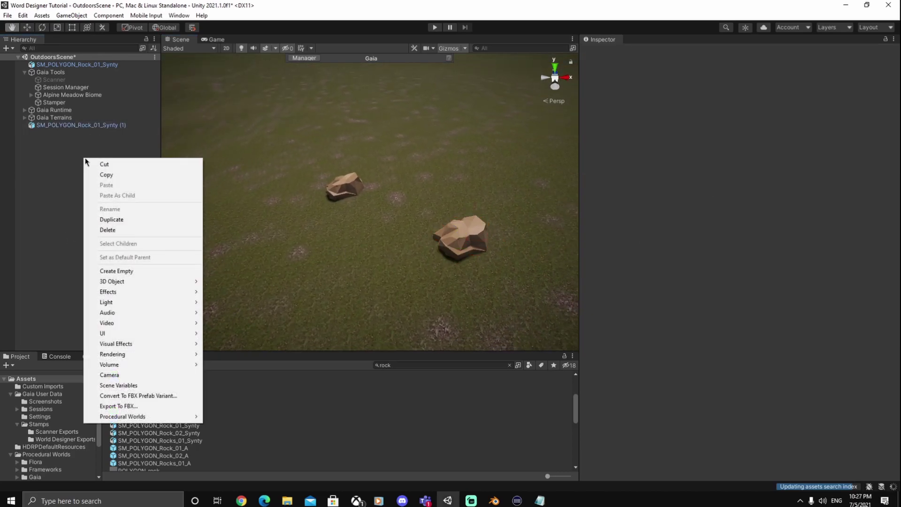
left_click(152, 272)
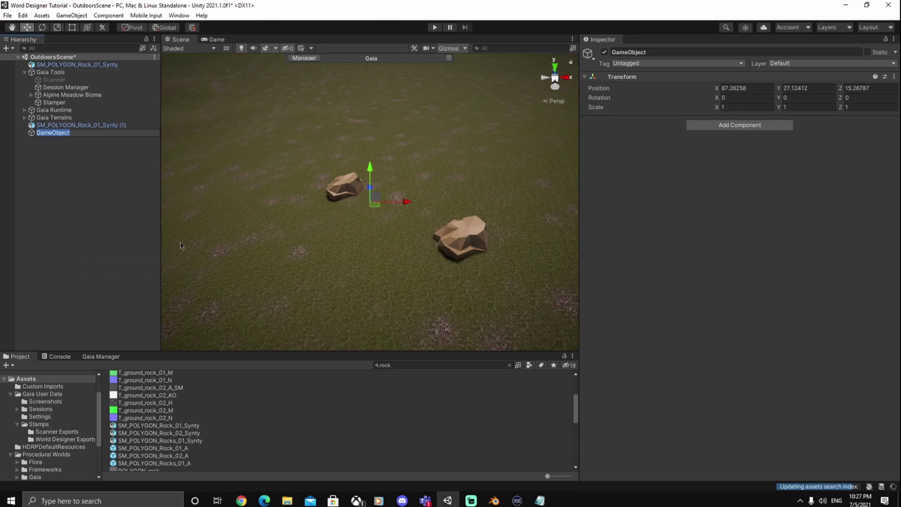
left_click_drag(374, 210, 393, 210)
Parent both rocks under the empty object and rename that object Crators
left_click(80, 124)
left_click(105, 66, "shift")
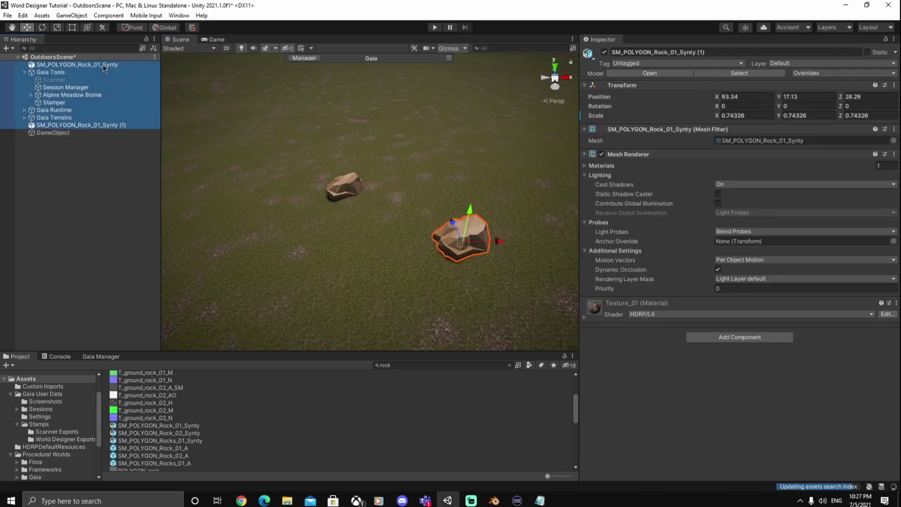
left_click(106, 125)
left_click(114, 66, "ctrl")
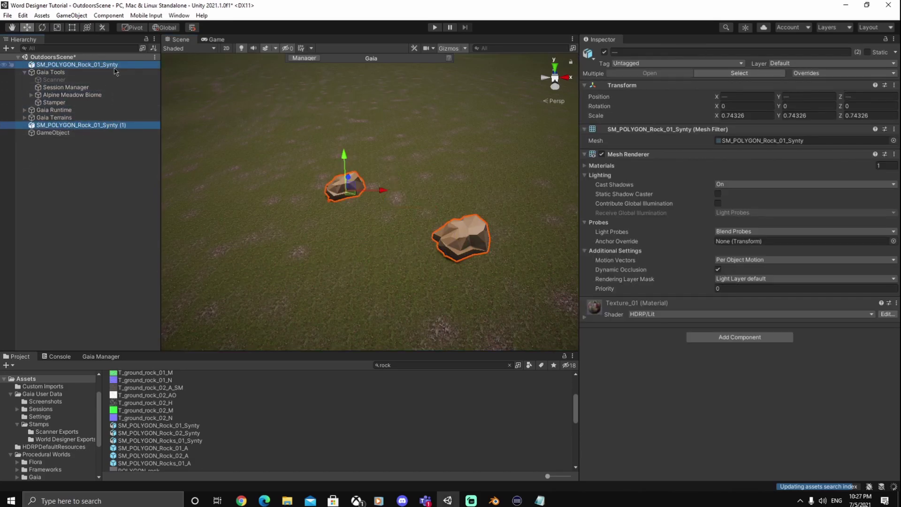
left_click_drag(76, 129, 75, 133)
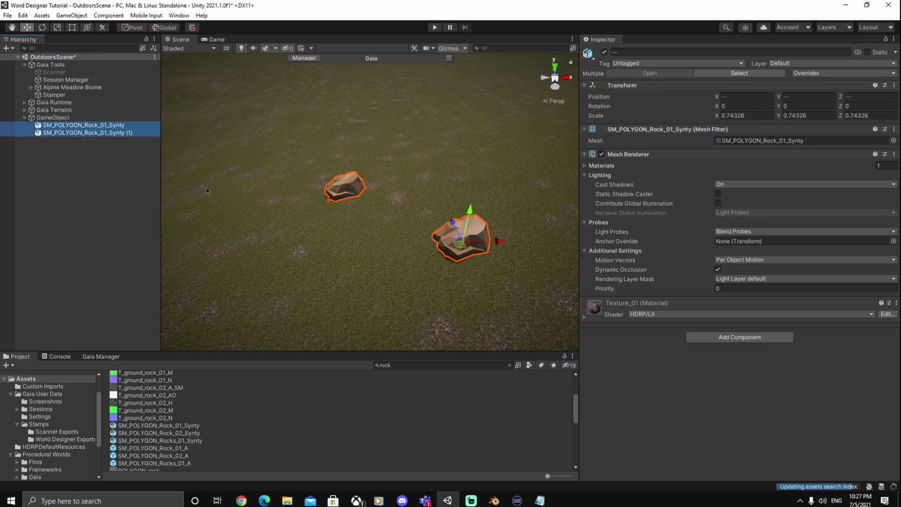
left_click(72, 117)
left_click(689, 50)
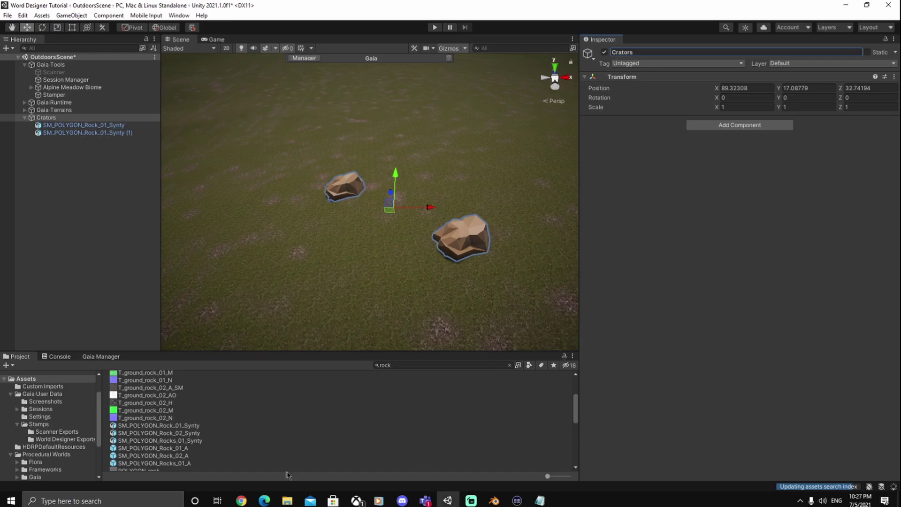
Clear the asset search, save the Crators object as a prefab in the Assets folder and collapse its hierarchy
left_click(508, 367)
key("BackSpace")
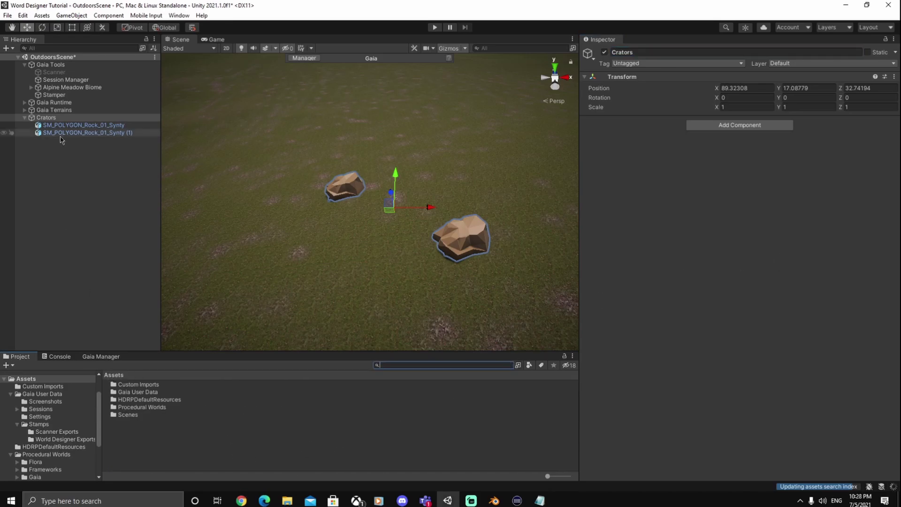
left_click_drag(57, 120, 155, 442)
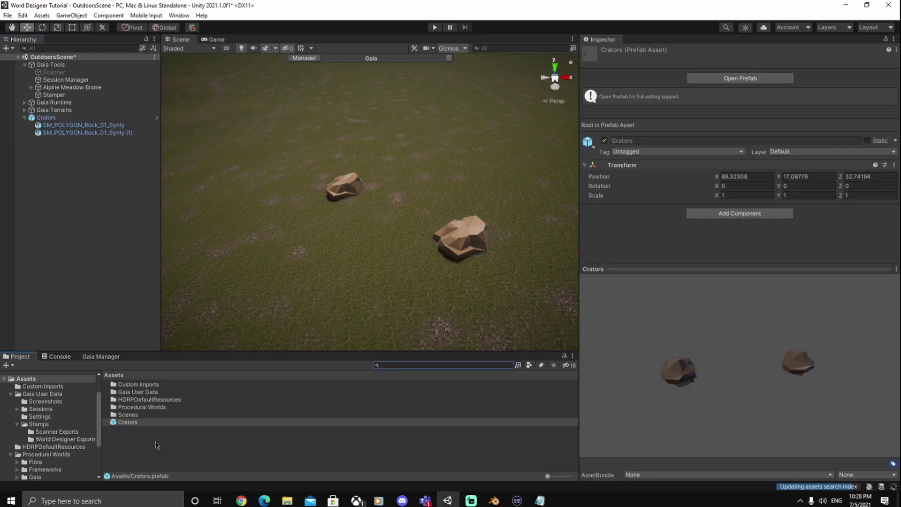
left_click(130, 273)
left_click(25, 118)
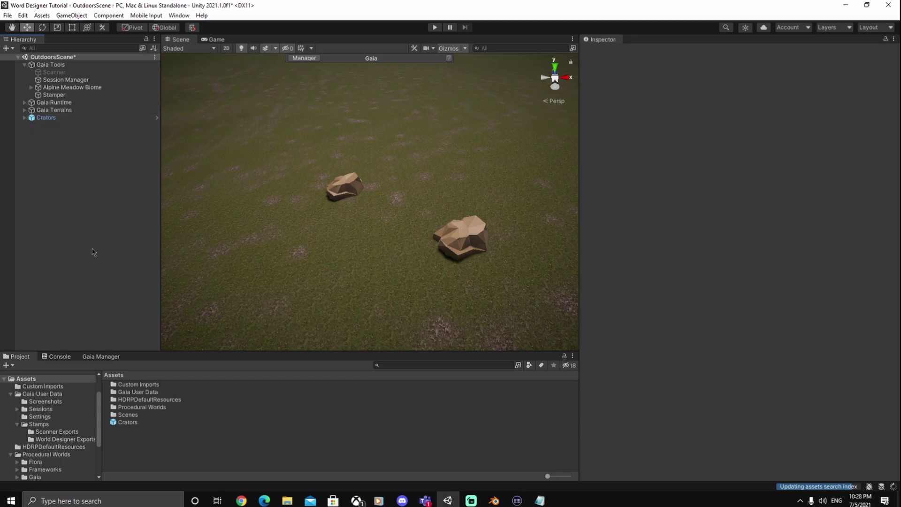
Enable the Gaia Scanner and load the Crators prefab into it as the mesh to scan
left_click(58, 74)
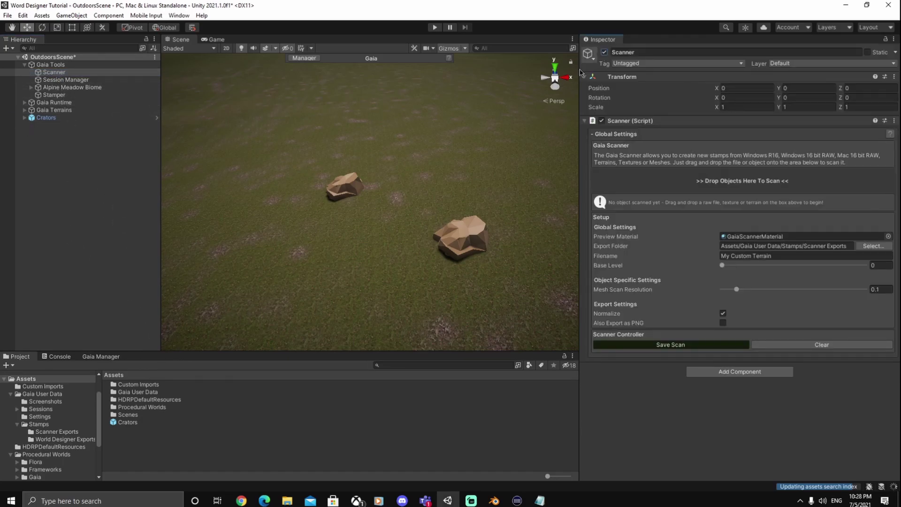
right_click_drag(436, 298, 304, 257)
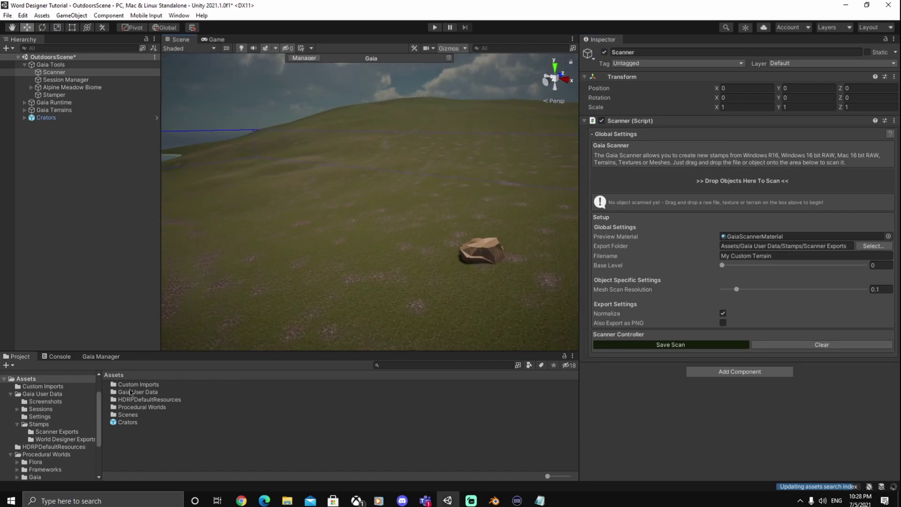
left_click_drag(122, 424, 708, 179)
right_click_drag(462, 223, 465, 189)
left_click_drag(352, 149, 355, 102)
scroll(404, 244, "up", 5)
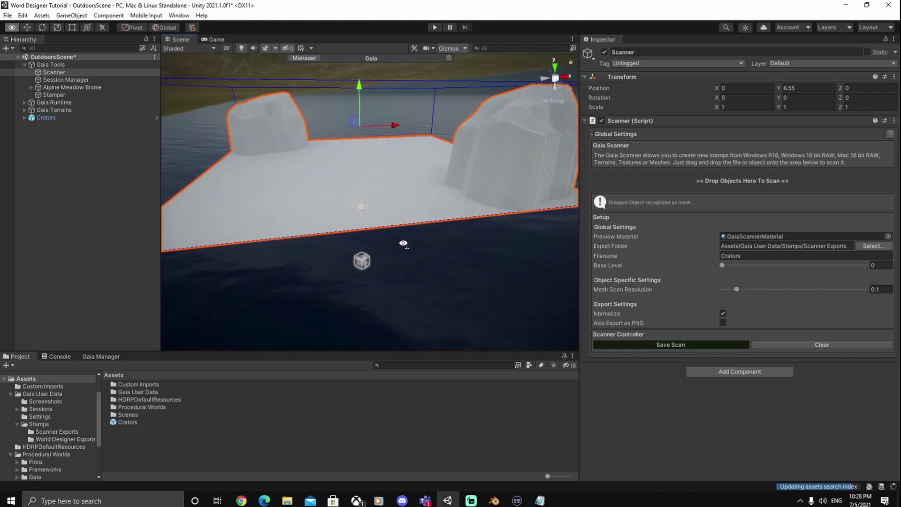
scroll(374, 145, "down", 2)
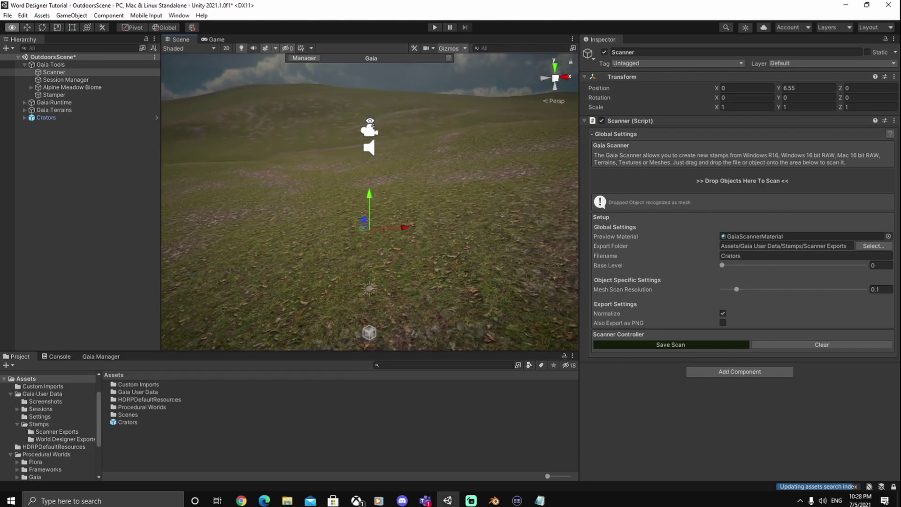
Raise the Scanner above the terrain to about Y 14.79 and view the scanned mesh from above
left_click_drag(369, 180, 359, 47)
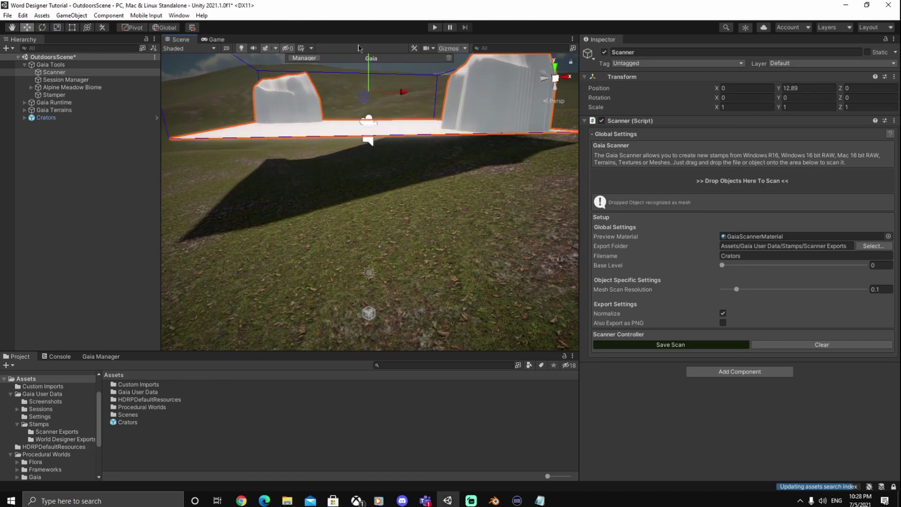
left_click_drag(381, 124, 431, 216, "alt")
scroll(432, 216, "down", 3)
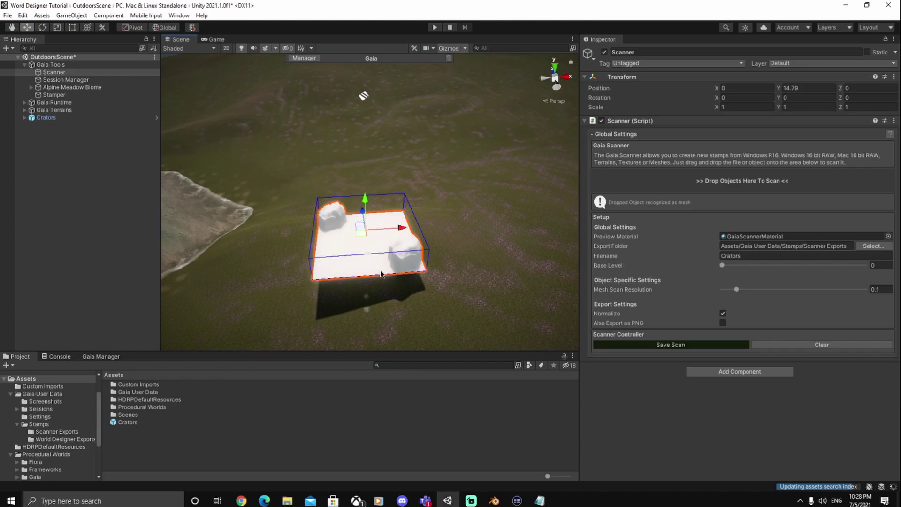
right_click_drag(381, 275, 360, 184, "alt")
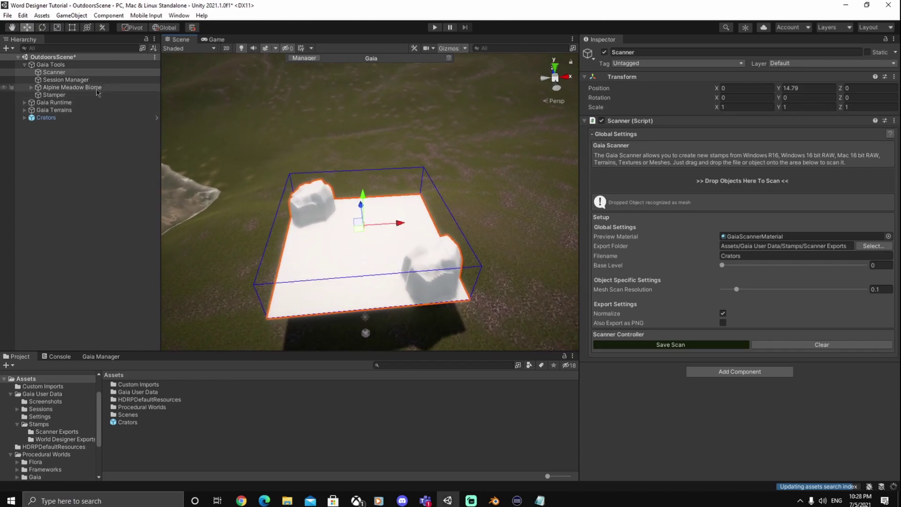
Deactivate the Gaia Terrains and Crators objects so that only the scan preview stands over the water
left_click(54, 110)
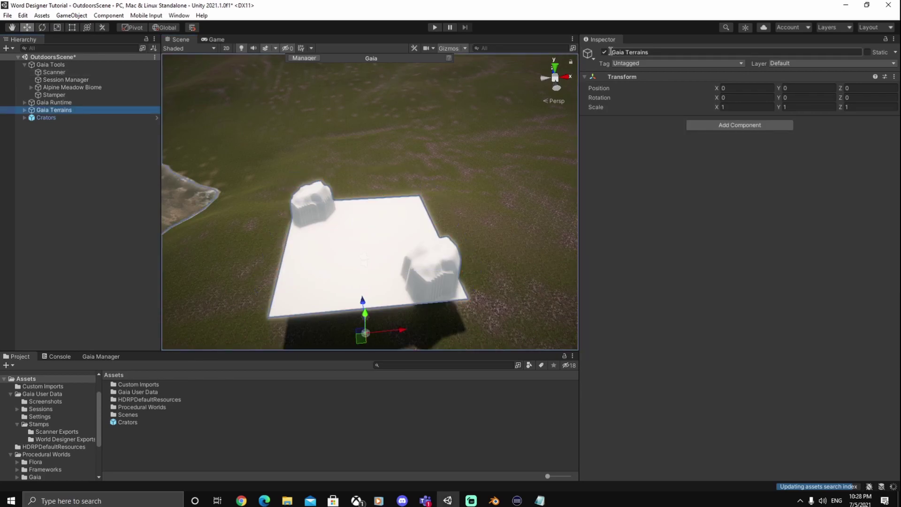
left_click(604, 52)
left_click(46, 117)
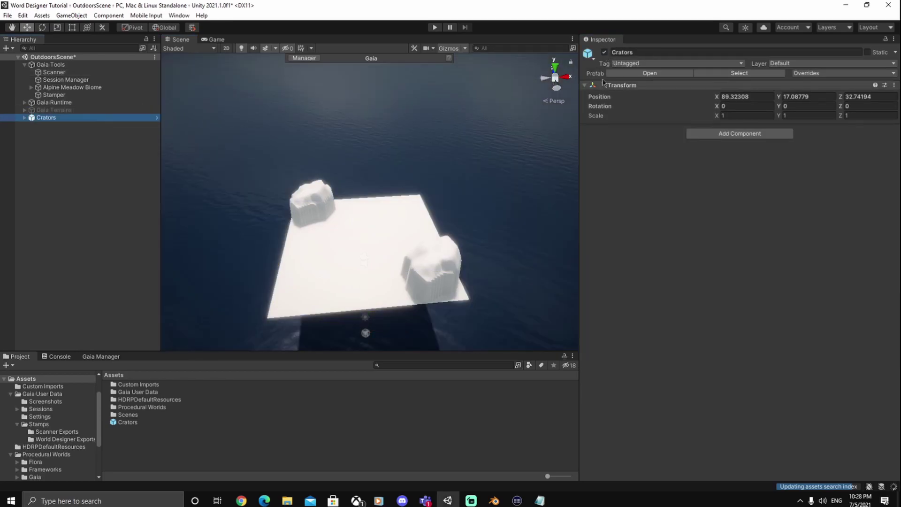
left_click(605, 52)
right_click_drag(438, 243, 352, 204)
left_click(206, 157)
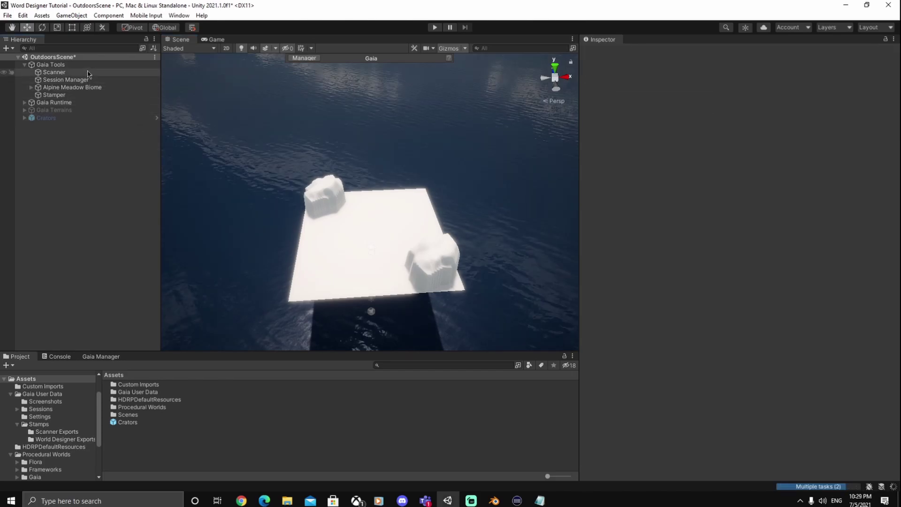
Set the Scanner's base level to 0.36, save the scan as Crators and inspect the exported texture
left_click(59, 73)
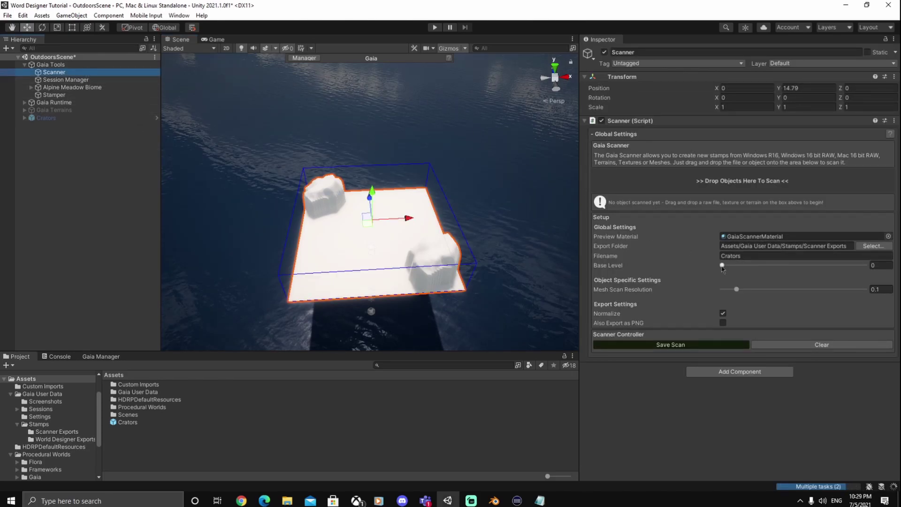
left_click_drag(610, 265, 618, 265)
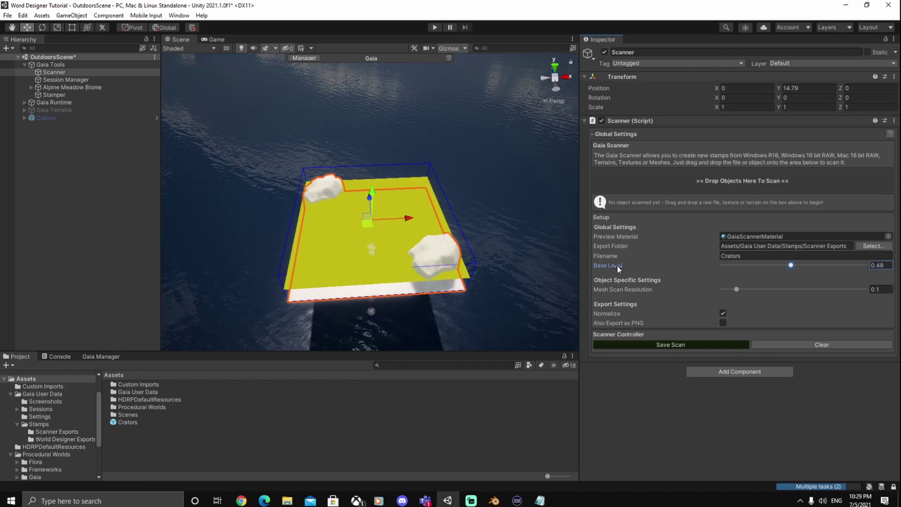
left_click_drag(610, 266, 607, 266)
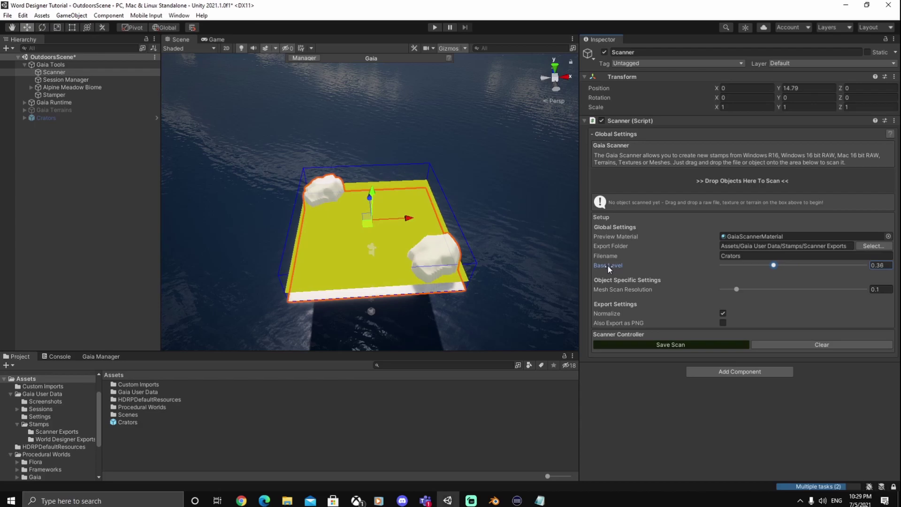
left_click(709, 348)
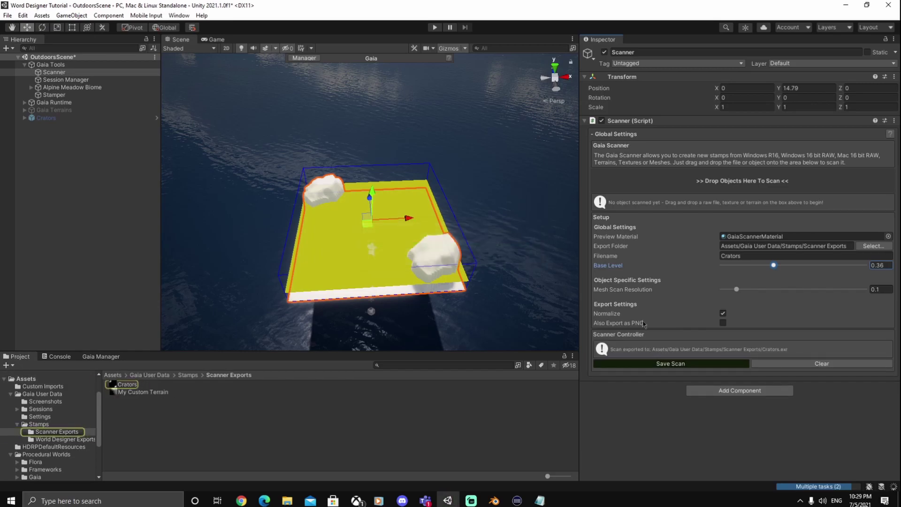
left_click(132, 385)
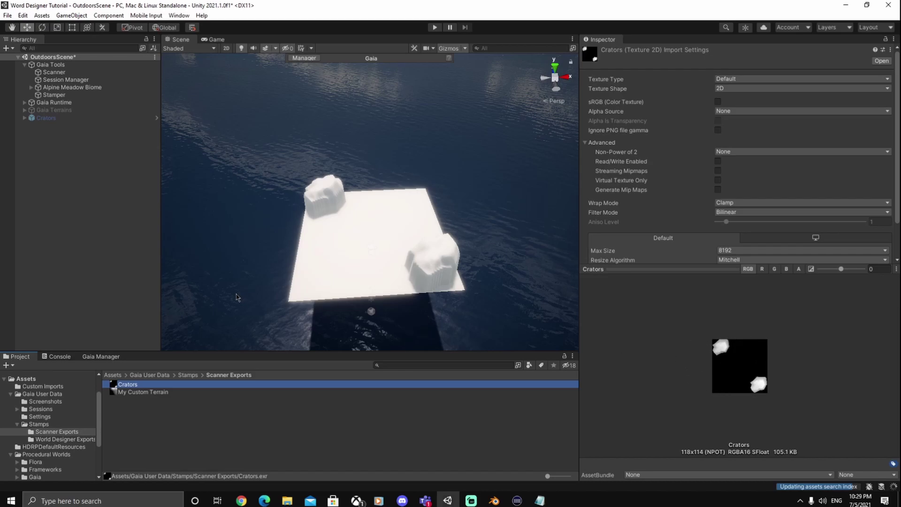
Deactivate the Scanner and reactivate the Gaia Terrains object
left_click(54, 94)
left_click(54, 72)
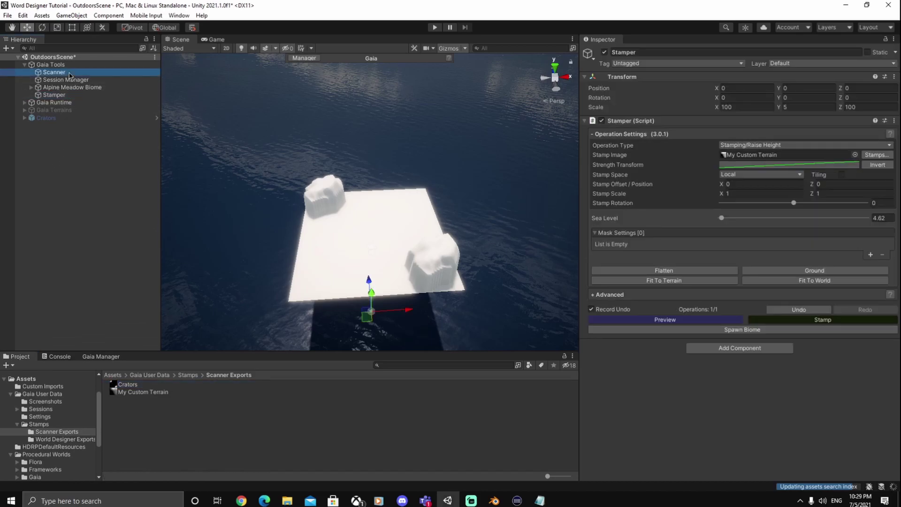
left_click(604, 53)
left_click(94, 110)
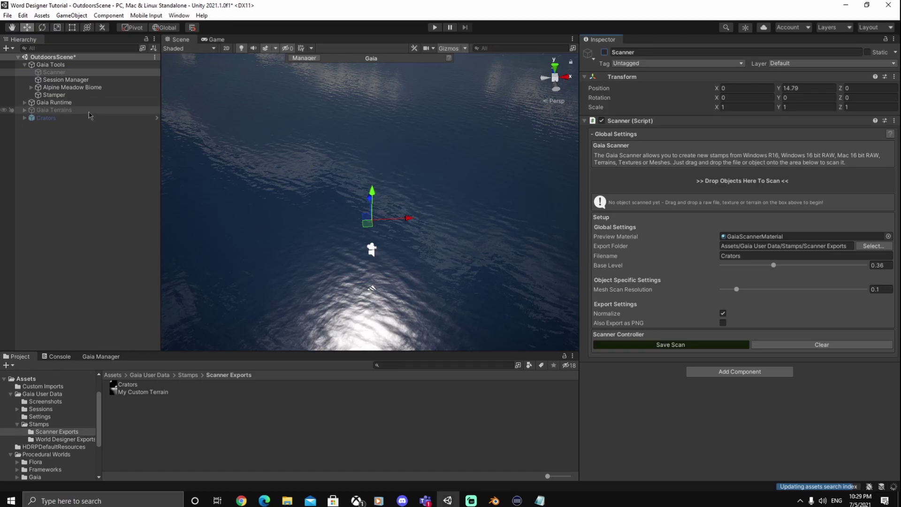
right_click_drag(459, 253, 494, 245)
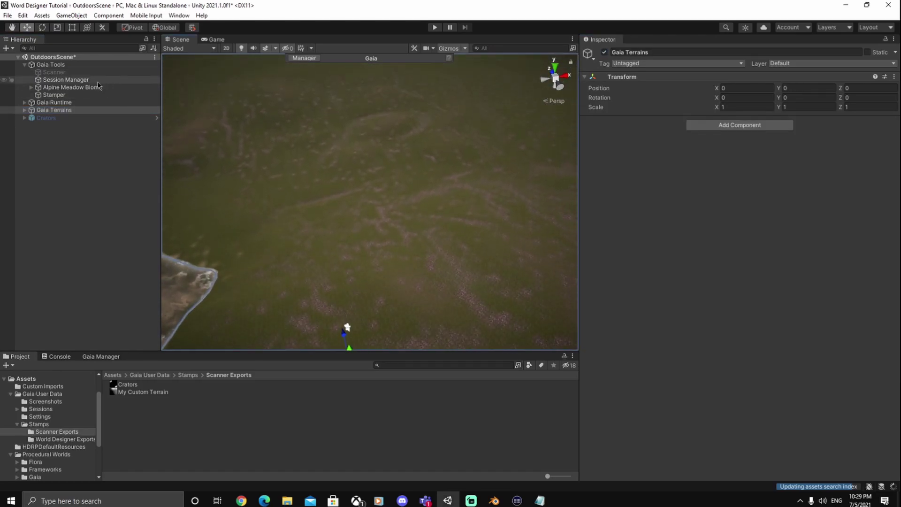
Select the Stamper and apply the Crators scan from Scanner Exports as its stamp image
left_click(54, 95)
key("f")
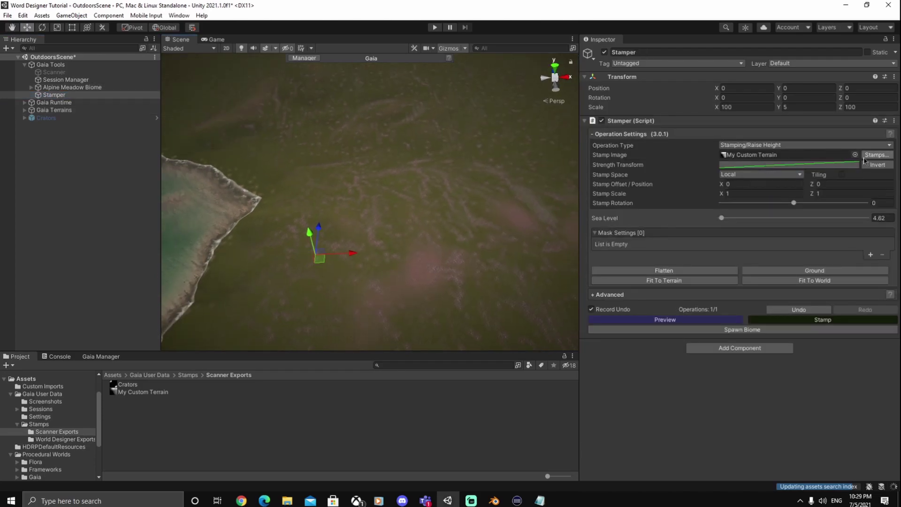
left_click(878, 155)
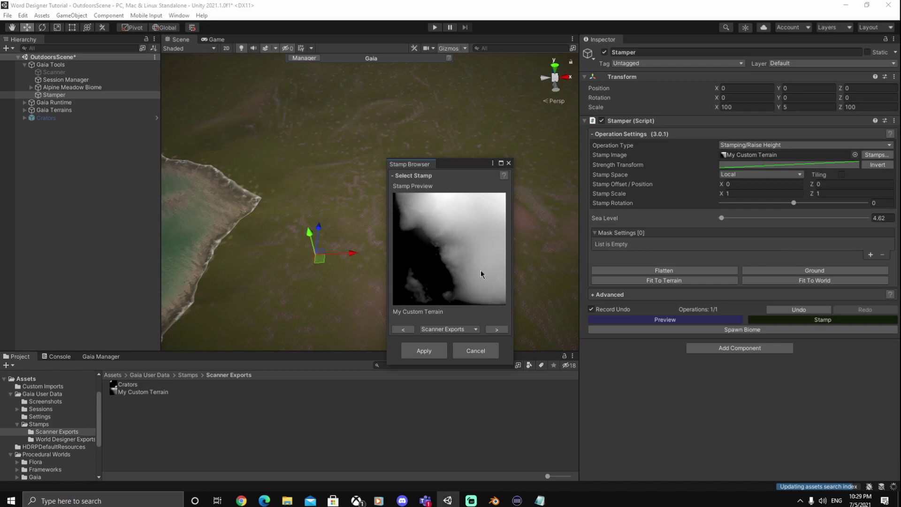
left_click(403, 330)
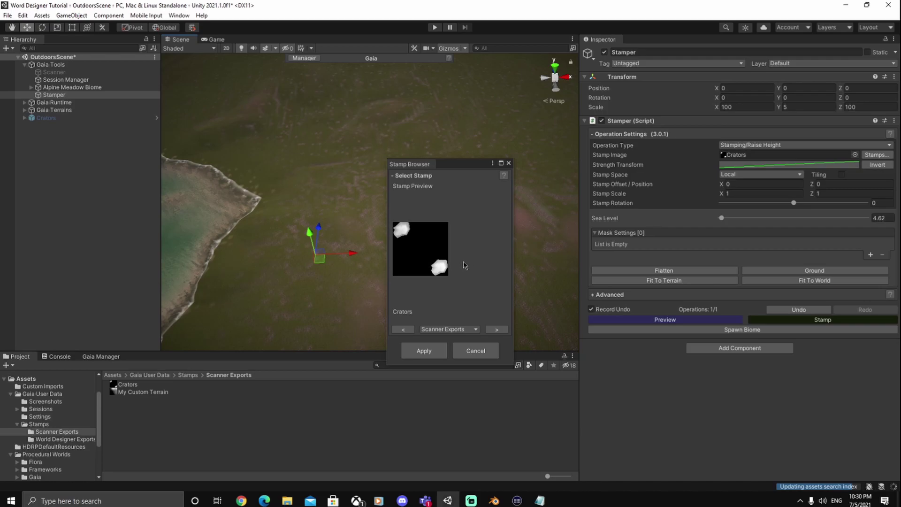
left_click(423, 350)
Scale the Stamper down uniformly to about 19.57, 0.98, 19.57 and move it to about X 76.6, Y 16.2, Z 18
left_click_drag(478, 287, 553, 248, "alt")
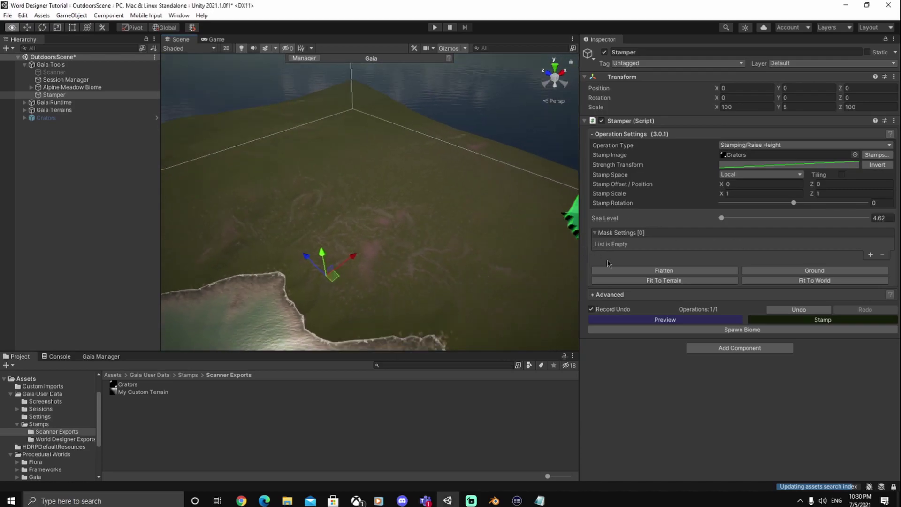
scroll(468, 255, "down", 5)
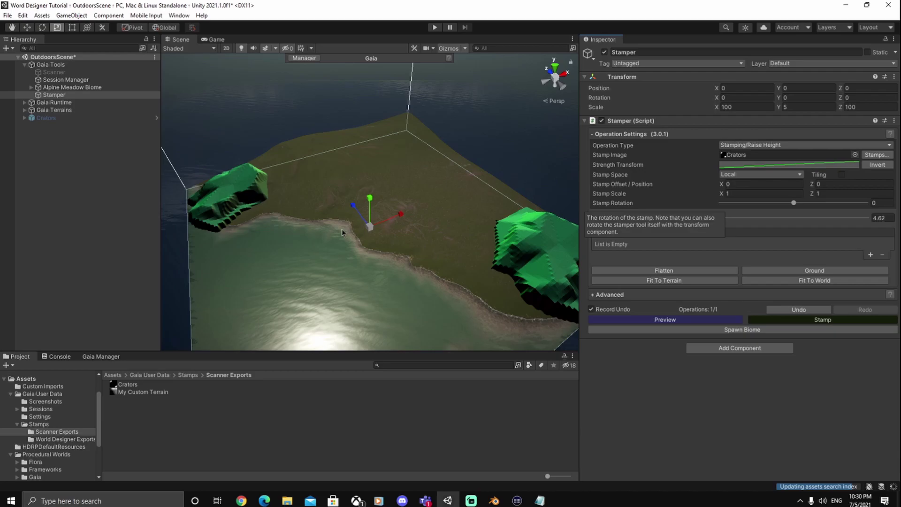
scroll(342, 232, "down", 8, "ctrl")
scroll(340, 235, "down", 3, "ctrl")
key("w")
left_click_drag(444, 266, 444, 274, "alt")
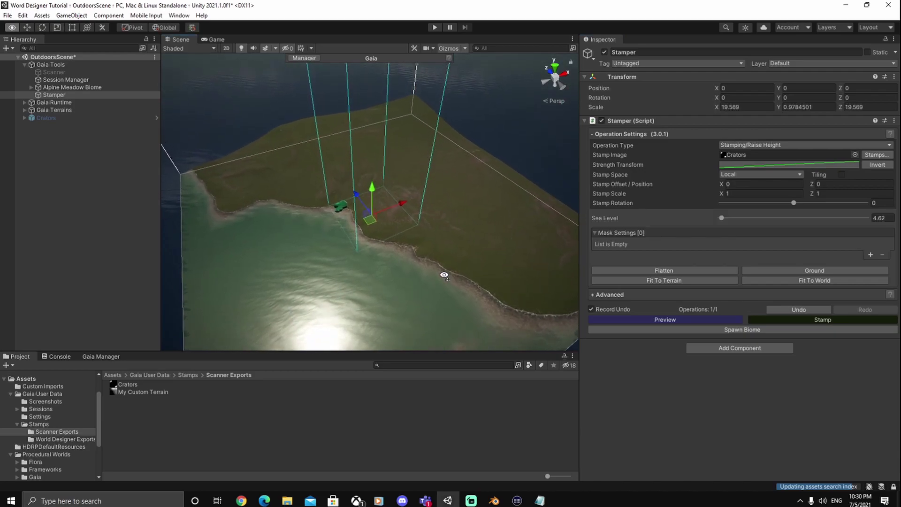
scroll(444, 275, "up", 8)
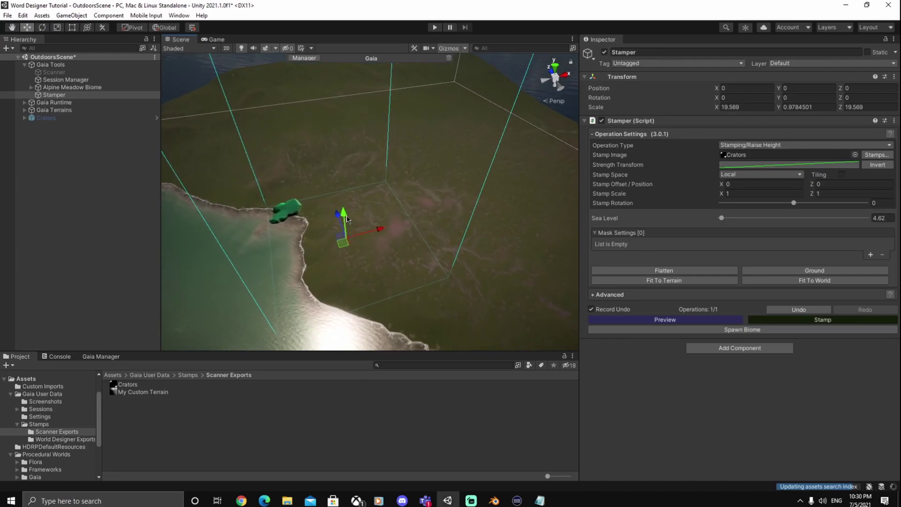
left_click_drag(346, 219, 442, 156)
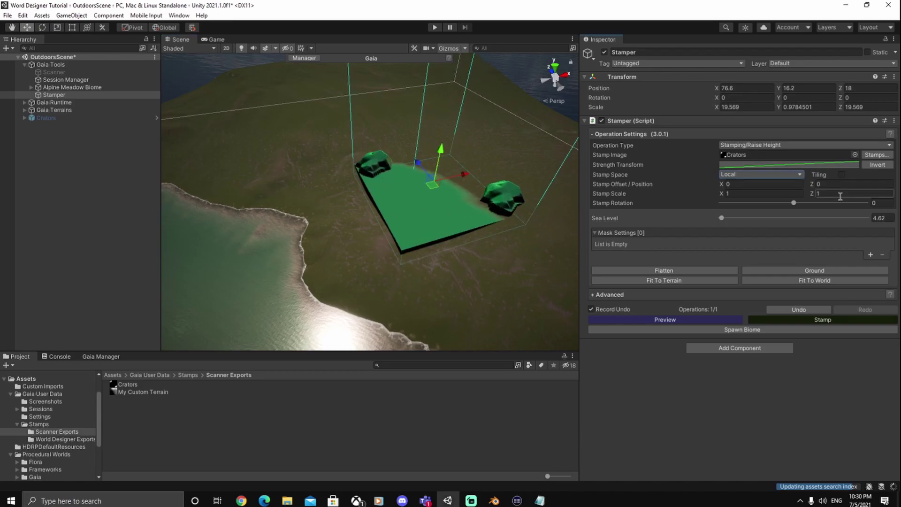
Add a Distance Mask to the Stamper and set its influence to Global
left_click(870, 254)
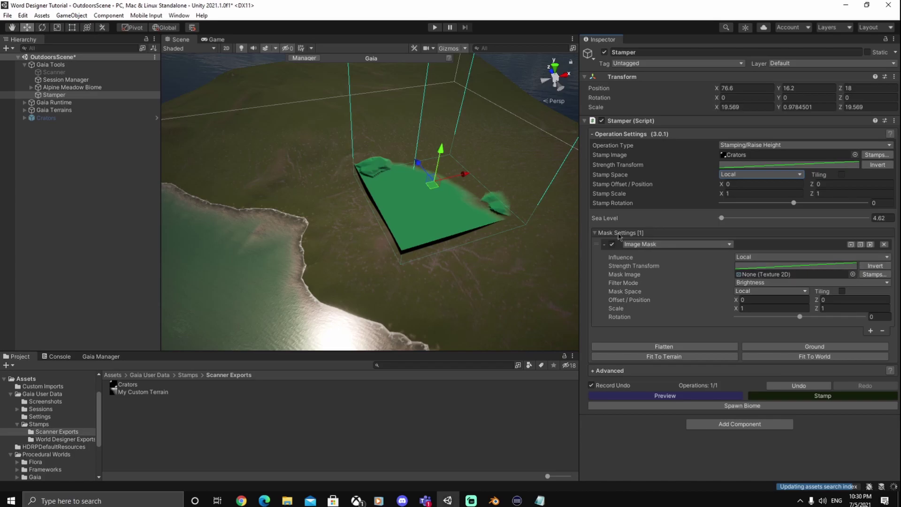
left_click(650, 245)
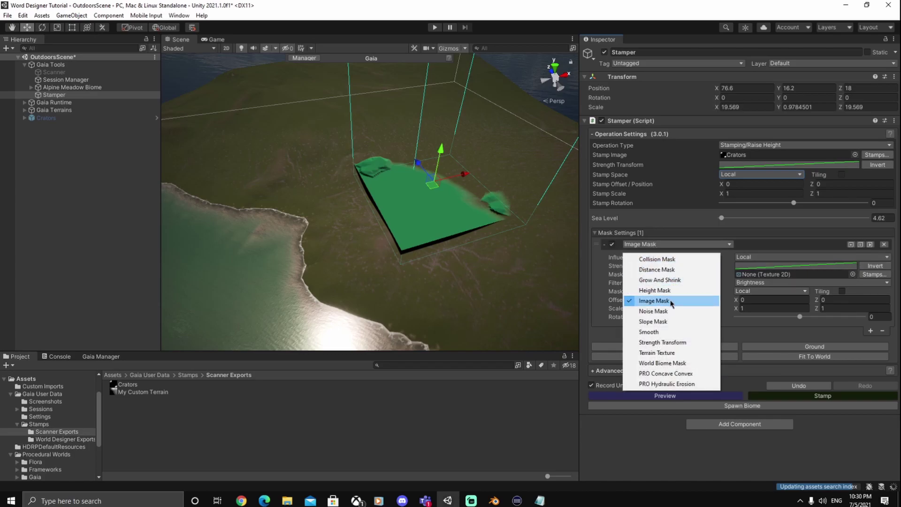
left_click(672, 271)
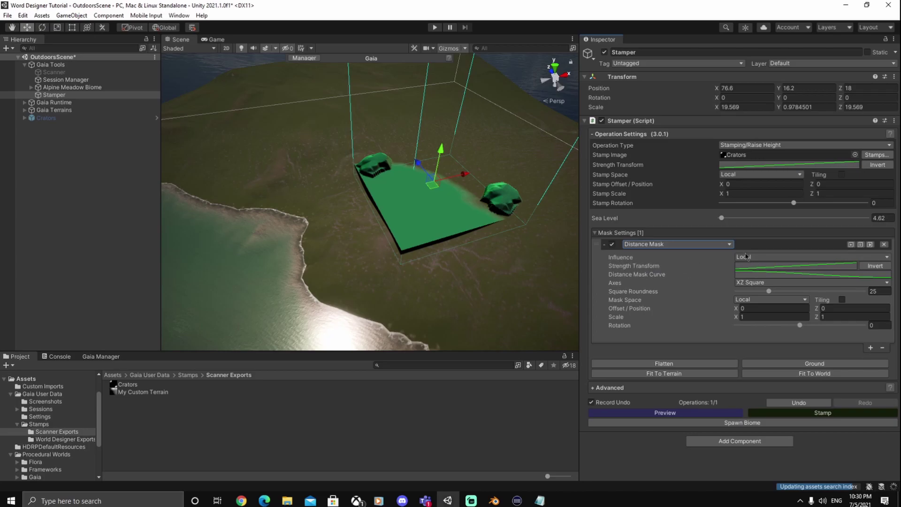
left_click(773, 257)
left_click(750, 275)
left_click_drag(539, 245, 501, 206, "alt")
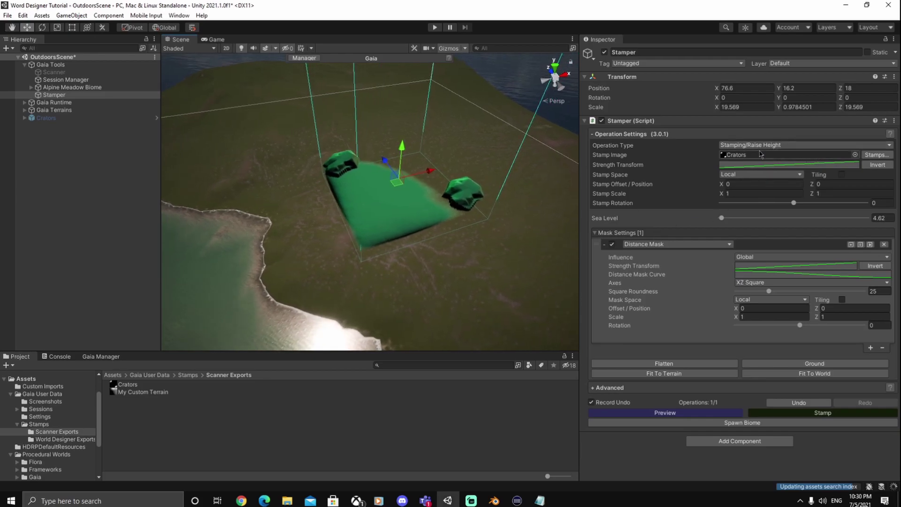
Change the Stamper's operation type to Stamping/Lower Height
left_click(775, 145)
mouse_move(774, 154)
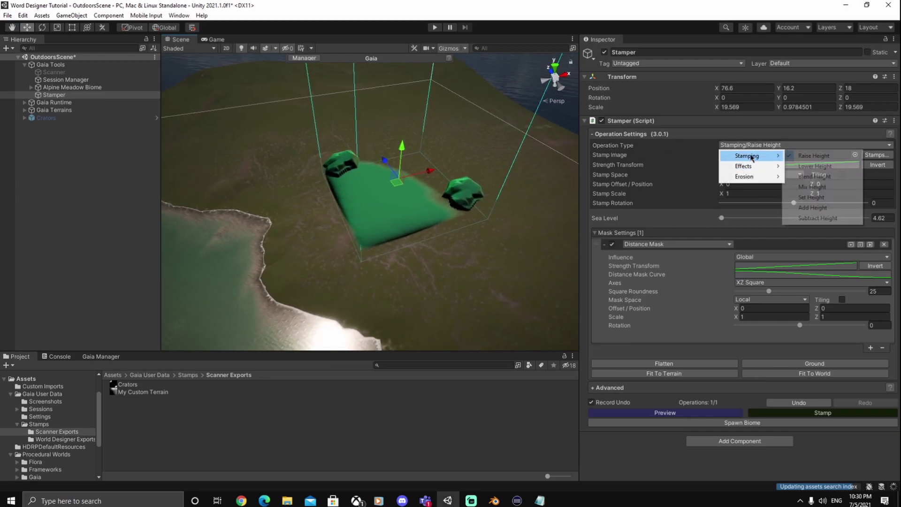
left_click(799, 166)
Invert the stamp's strength transform and reposition the Stamper to about Y 0.8, Z 12.9 so two craters sink into the terrain
left_click_drag(400, 165, 384, 175)
left_click(882, 165)
right_click_drag(488, 298, 384, 270)
left_click_drag(319, 215, 329, 227)
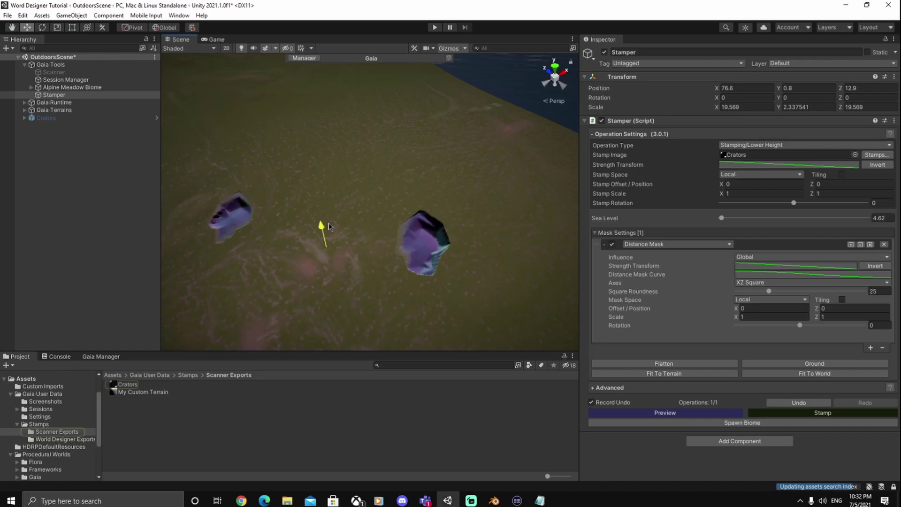
Apply the Crators stamp to the terrain and inspect the two lowered craters
right_click_drag(440, 237, 376, 237)
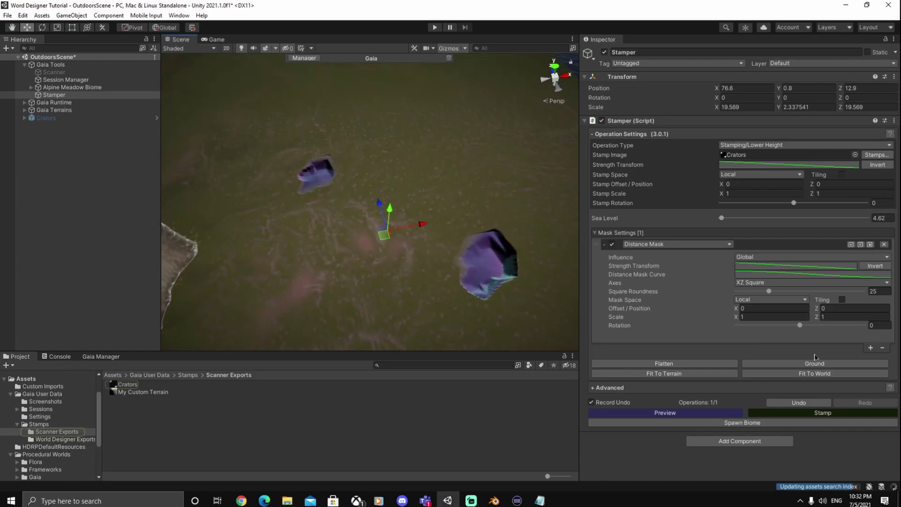
right_click_drag(513, 281, 545, 271)
left_click(798, 414)
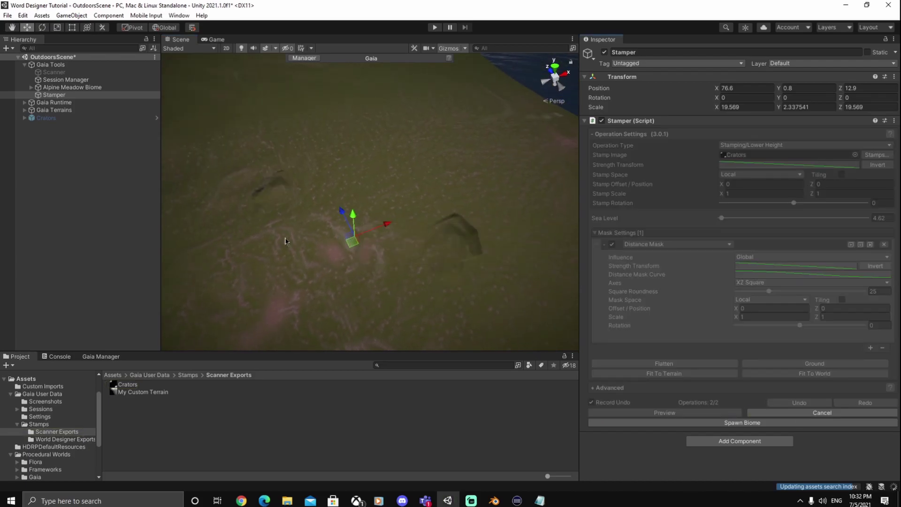
left_click(91, 229)
right_click_drag(469, 284, 234, 159)
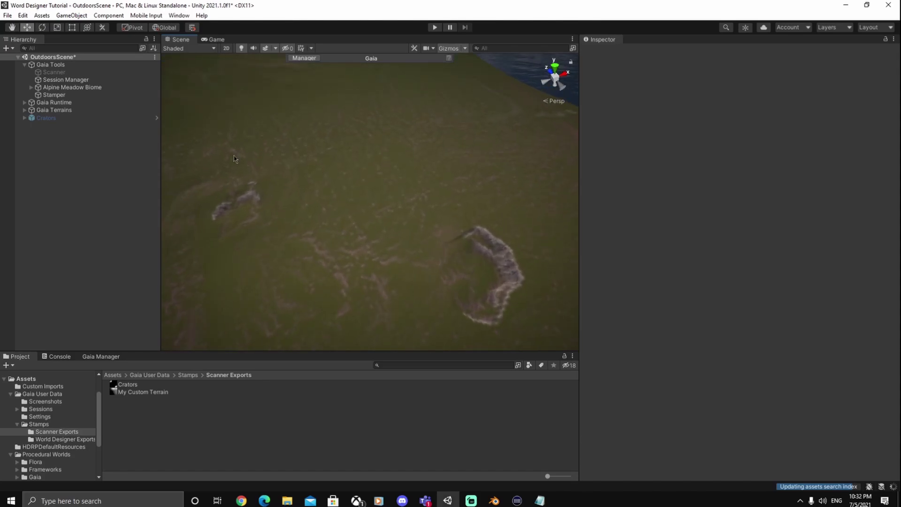
Fit the Alpine Meadow-Textures spawner to the terrain and spawn its textures locally
left_click(96, 89)
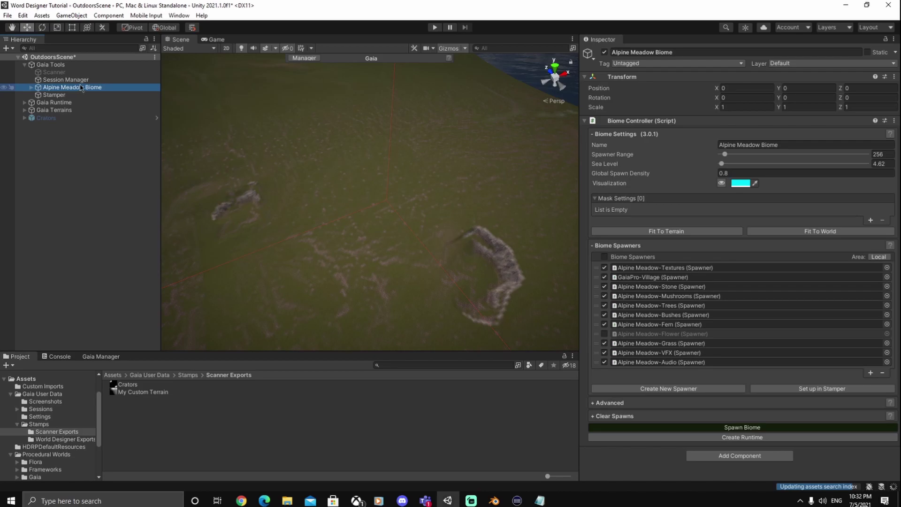
key("Right")
key("Down")
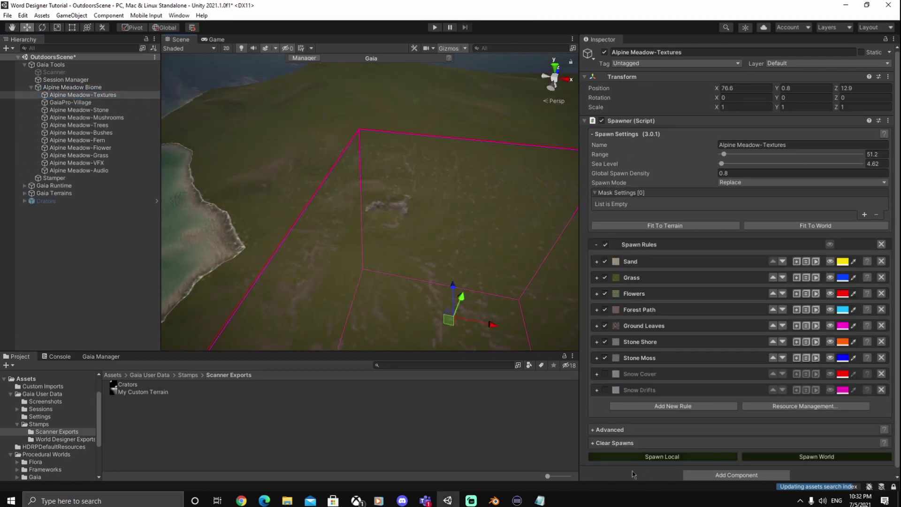
scroll(704, 421, "down", 1)
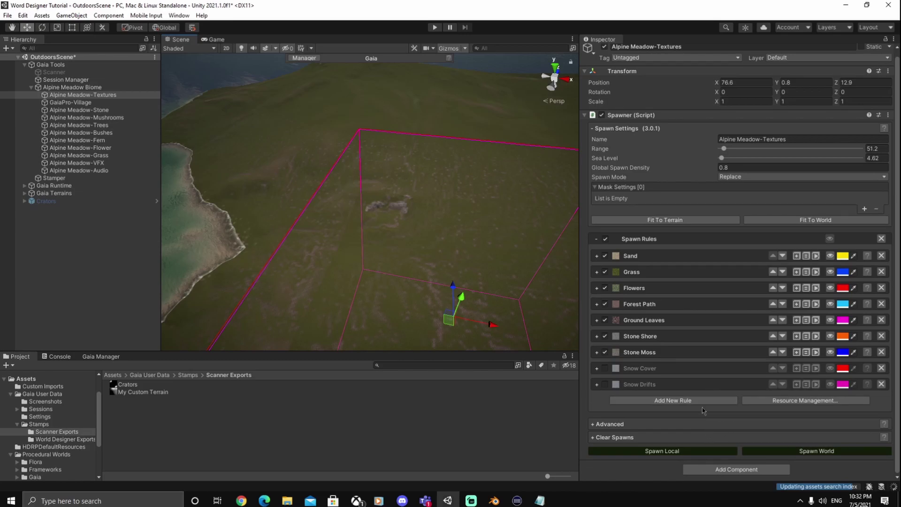
left_click(694, 223)
right_click_drag(483, 257, 347, 294)
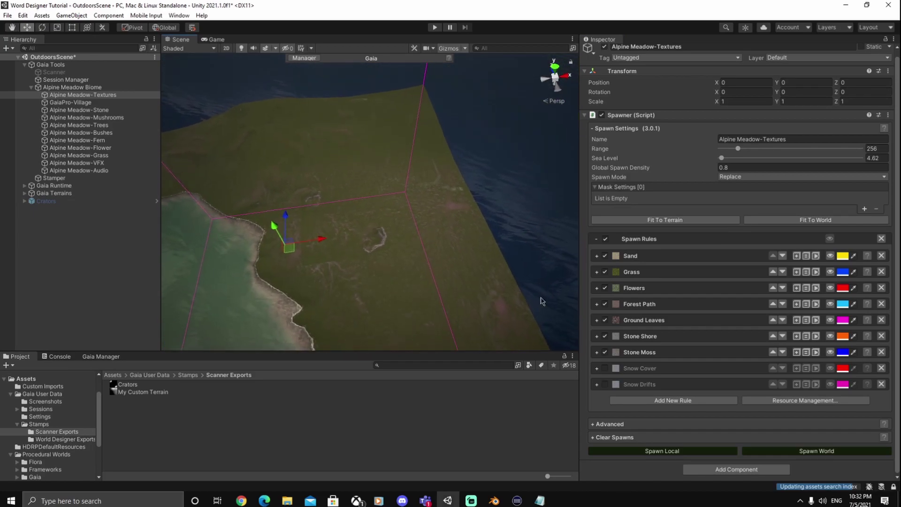
left_click(700, 453)
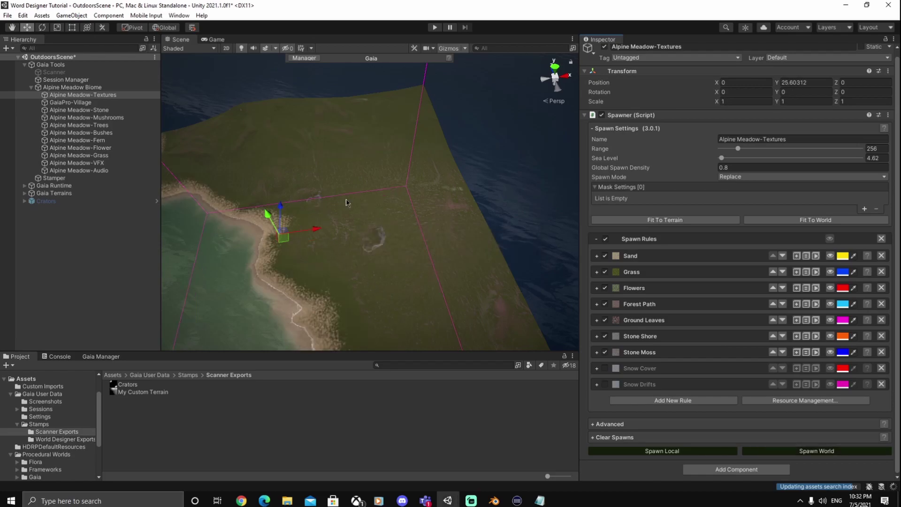
left_click(99, 274)
right_click_drag(342, 262, 328, 245)
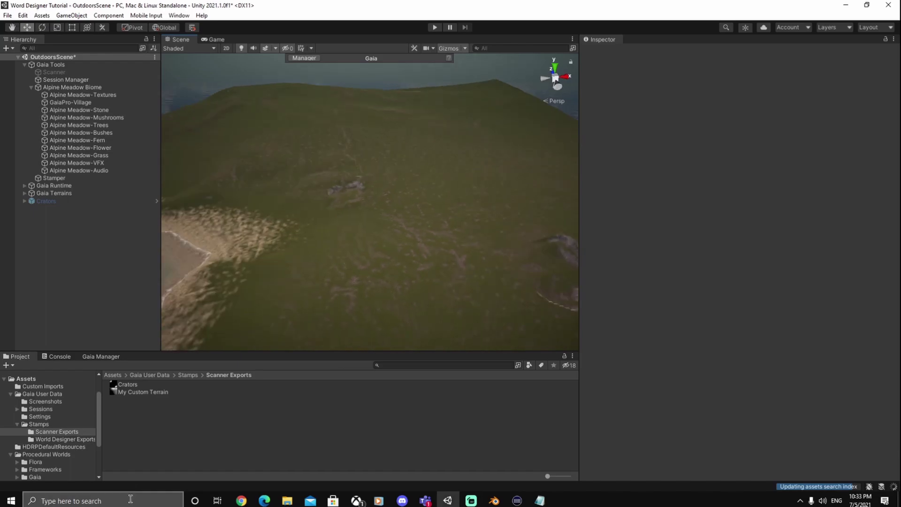
Switch to Paint and fill the whole blank canvas with black
left_click(149, 501)
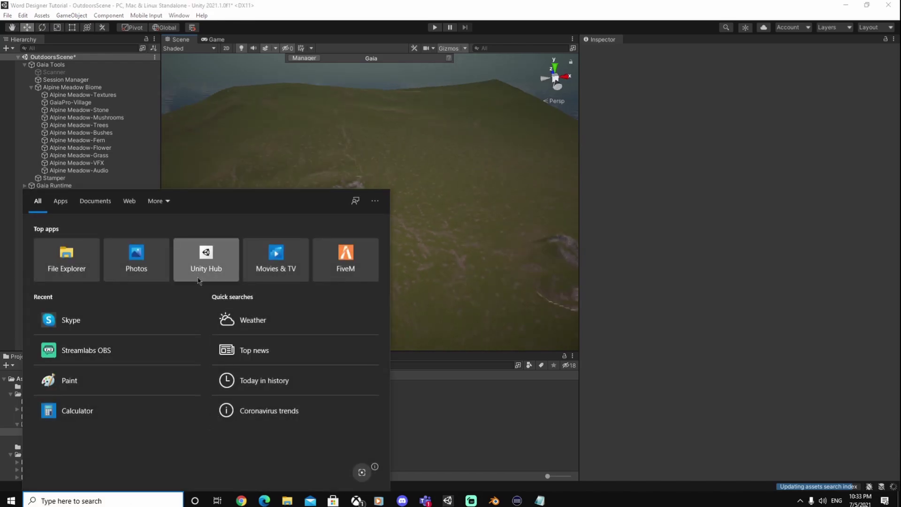
type("paint")
key("Return")
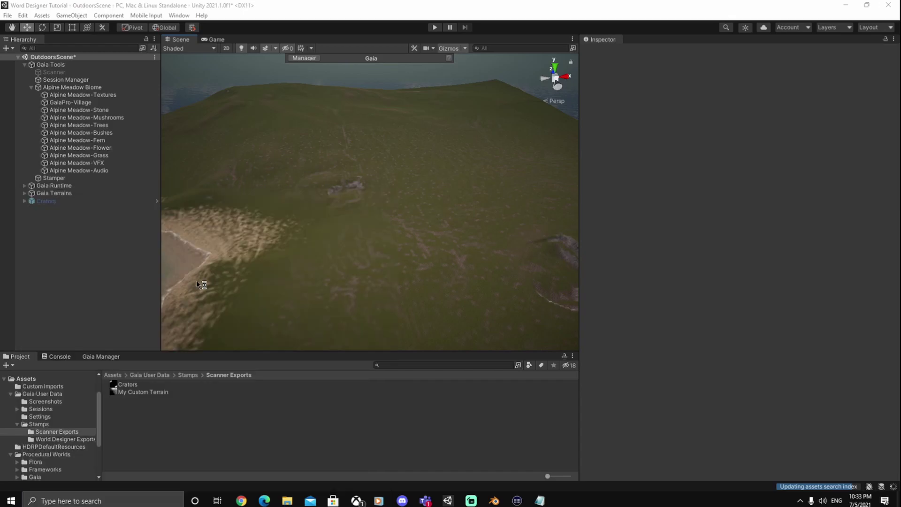
left_click(462, 25)
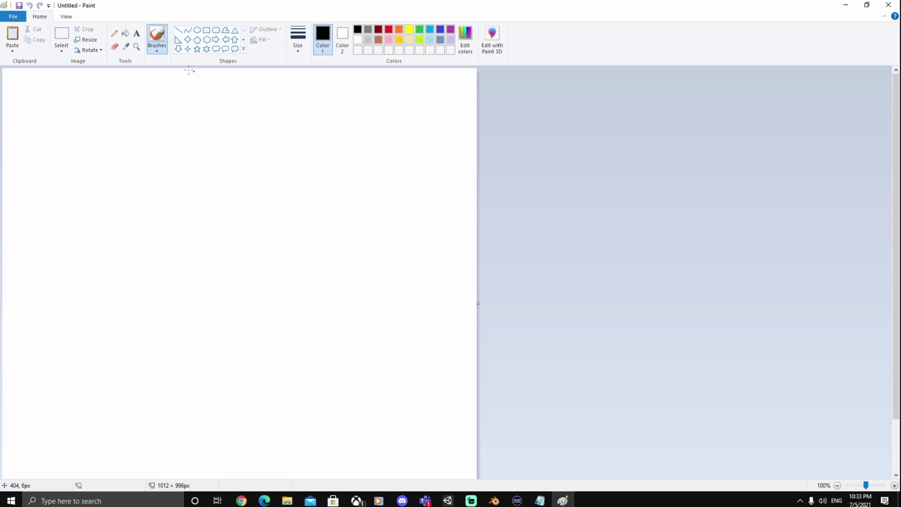
left_click(125, 33)
left_click(247, 103)
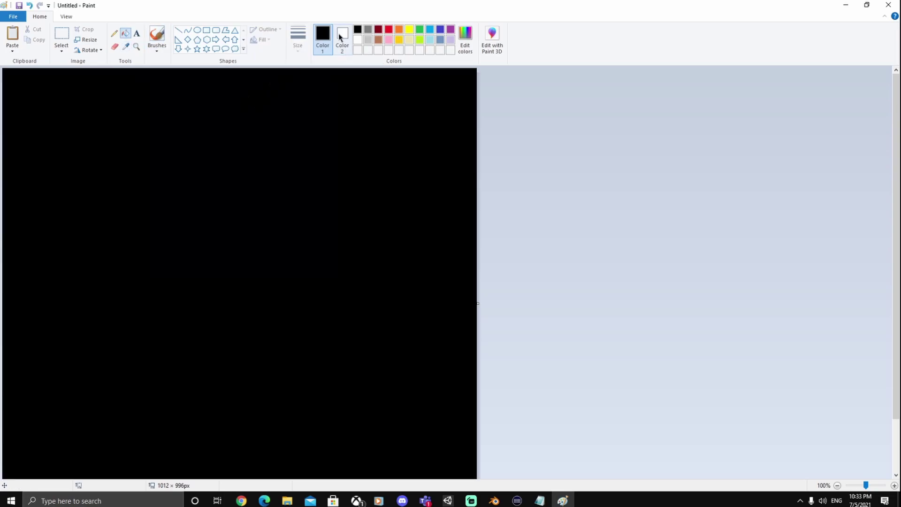
Choose the oil brush at the largest size and paint two long, wavy vertical white strokes on the black canvas
left_click(161, 36)
left_click(157, 49)
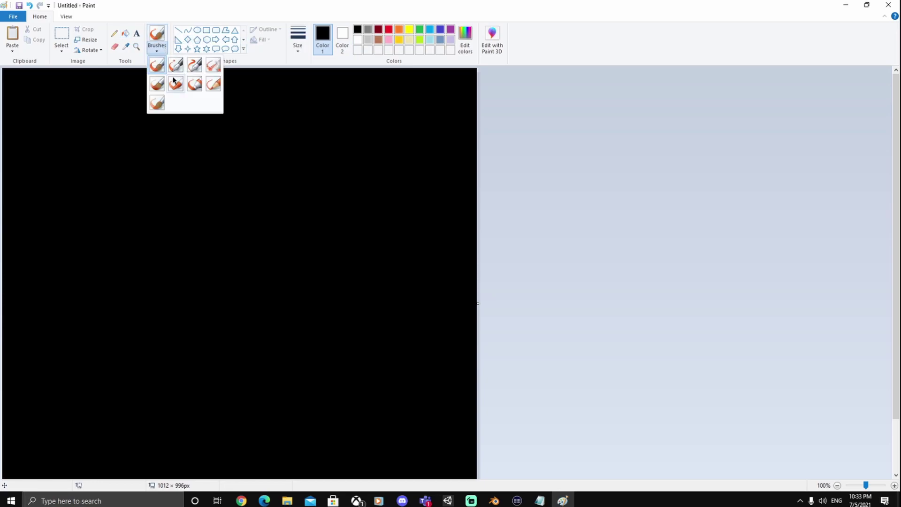
left_click(158, 84)
left_click(304, 48)
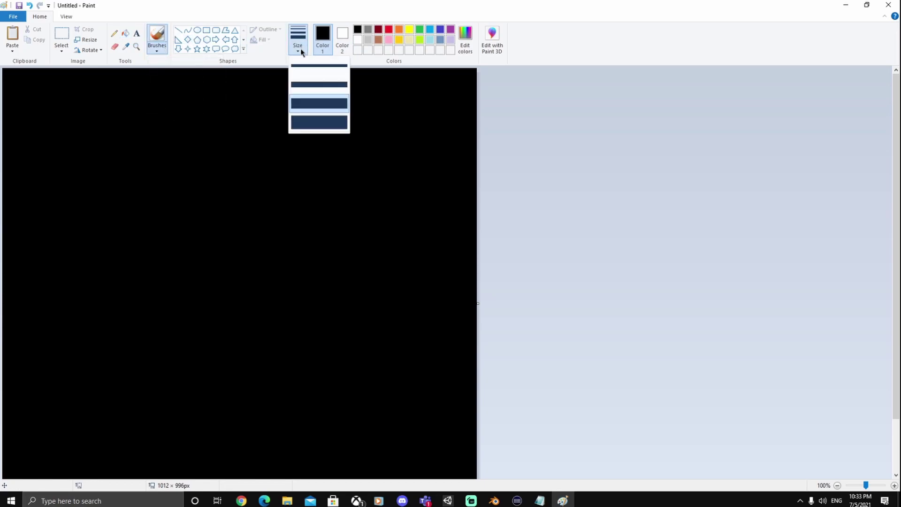
left_click(319, 123)
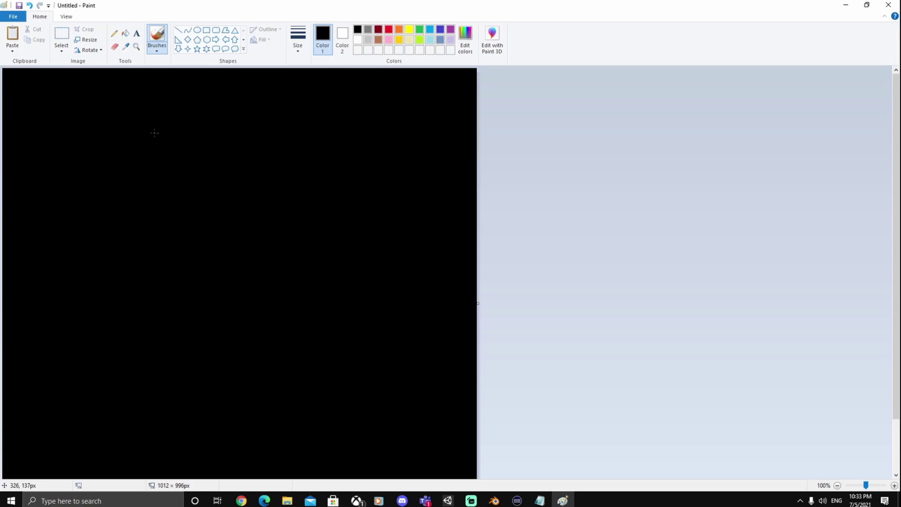
mouse_move(118, 96)
right_mouse_down()
mouse_move(114, 282)
mouse_move(123, 412)
right_mouse_up()
mouse_move(325, 119)
right_mouse_down()
mouse_move(317, 202)
mouse_move(332, 425)
right_mouse_up()
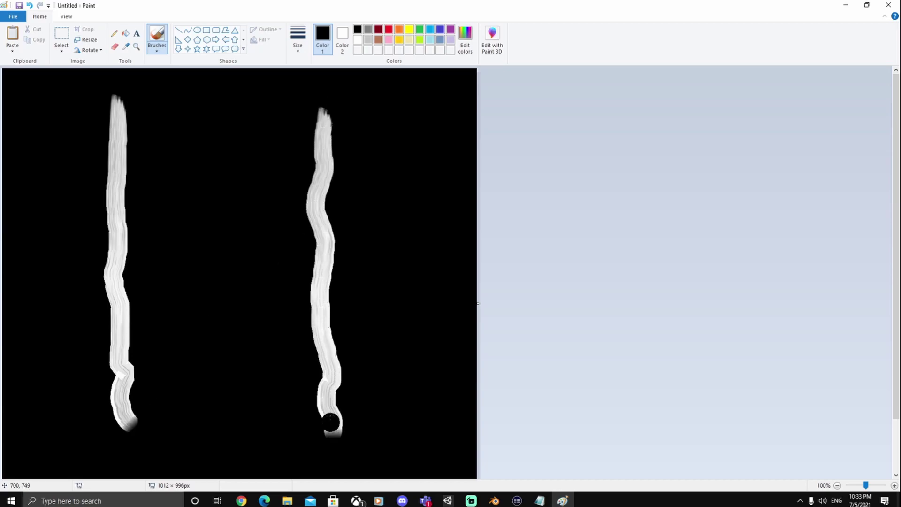
Widen the left stroke into a thick band with several overlapping white vertical strokes
right_click_drag(120, 375, 125, 447)
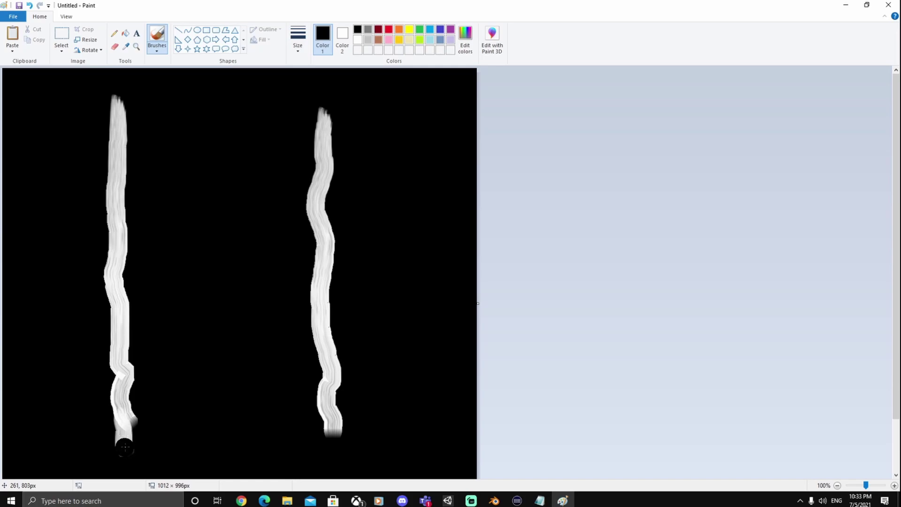
mouse_move(115, 135)
right_mouse_down()
mouse_move(115, 99)
mouse_move(113, 301)
mouse_move(132, 429)
right_mouse_up()
right_click_drag(130, 116, 137, 448)
right_click_drag(141, 112, 149, 445)
right_click_drag(140, 151, 144, 306)
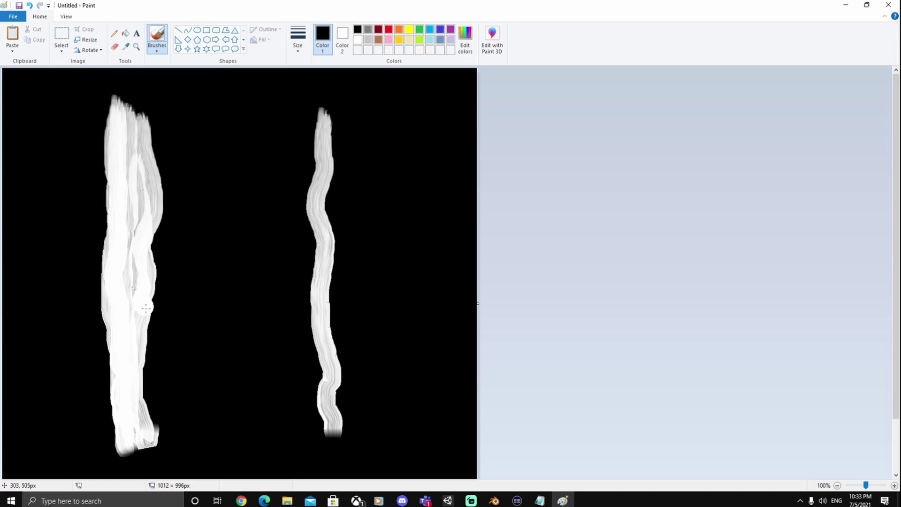
mouse_move(109, 103)
right_mouse_down()
mouse_move(96, 281)
mouse_move(107, 448)
mouse_move(95, 292)
mouse_move(105, 385)
right_mouse_up()
left_click(116, 355)
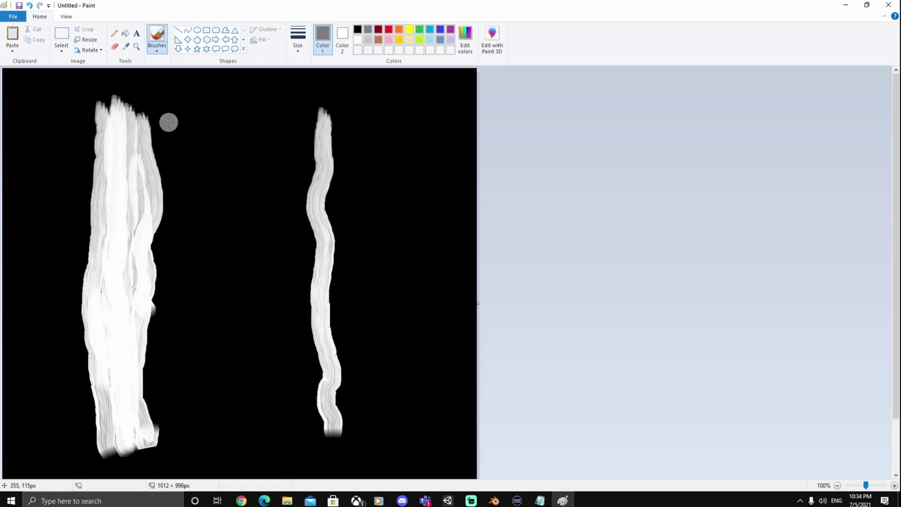
Paint dark gray along both outer edges of the left band and light gray strokes beside its white core
mouse_move(155, 135)
left_mouse_down()
mouse_move(163, 212)
mouse_move(151, 412)
mouse_move(159, 445)
left_mouse_up()
mouse_move(90, 107)
left_mouse_down()
mouse_move(79, 293)
mouse_move(94, 461)
left_mouse_up()
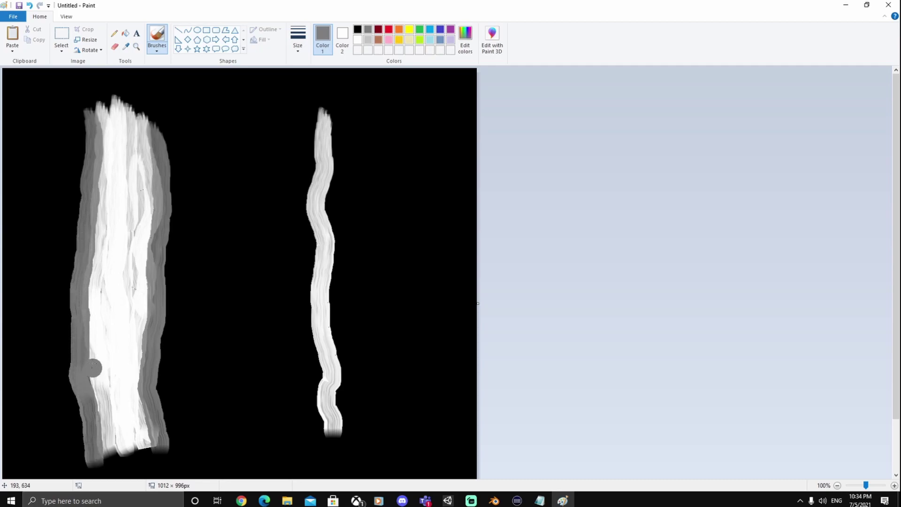
left_click(339, 37)
left_click(368, 38)
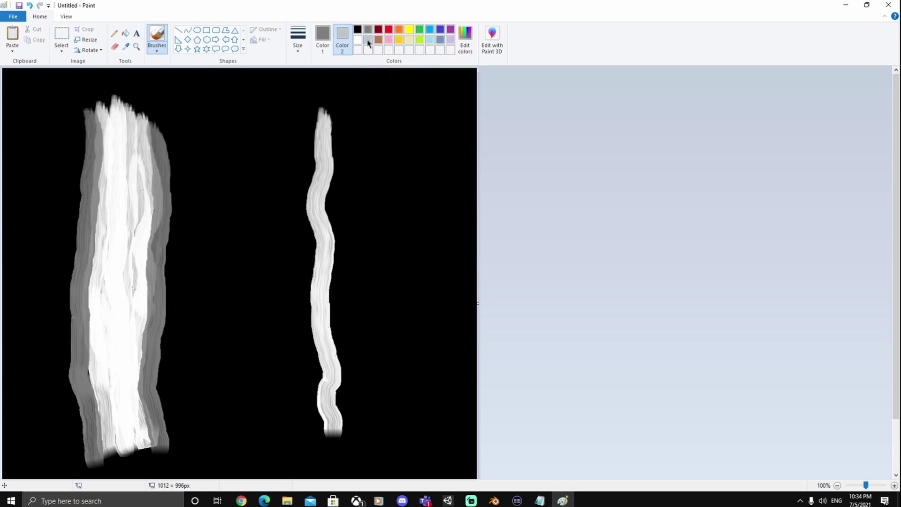
left_click_drag(140, 129, 141, 281)
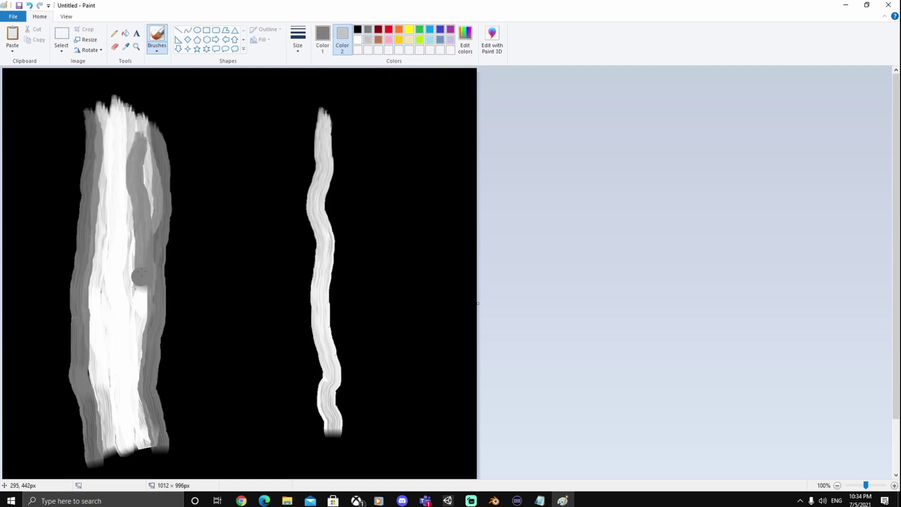
mouse_move(139, 208)
right_mouse_down()
mouse_move(143, 281)
mouse_move(133, 114)
mouse_move(144, 428)
right_mouse_up()
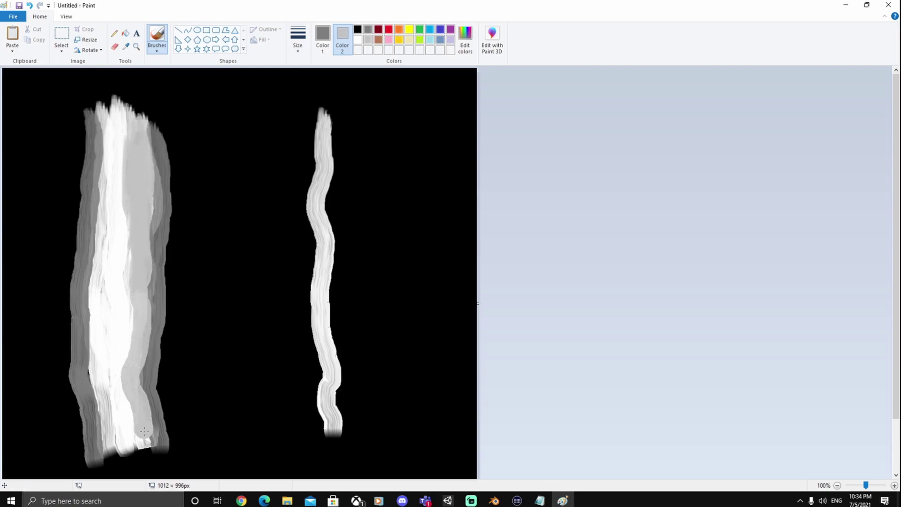
mouse_move(103, 185)
right_mouse_down()
mouse_move(104, 105)
mouse_move(109, 220)
mouse_move(93, 371)
mouse_move(104, 433)
right_mouse_up()
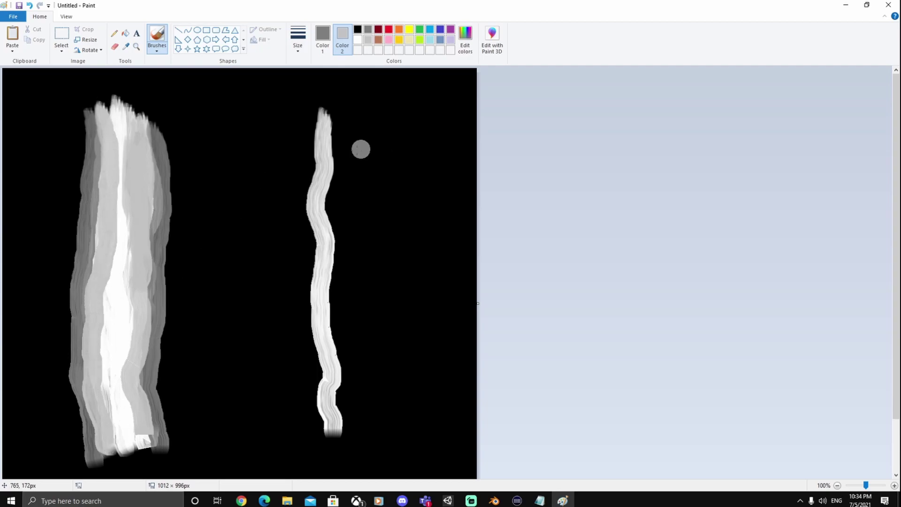
Set the secondary color back to white and widen the right stroke into a thick vertical band
left_click(358, 39)
right_click_drag(334, 110, 340, 434)
mouse_move(313, 116)
right_mouse_down()
mouse_move(306, 303)
mouse_move(321, 435)
right_mouse_up()
mouse_move(311, 227)
right_mouse_down()
mouse_move(319, 373)
mouse_move(331, 291)
right_mouse_up()
right_click_drag(325, 120, 322, 350)
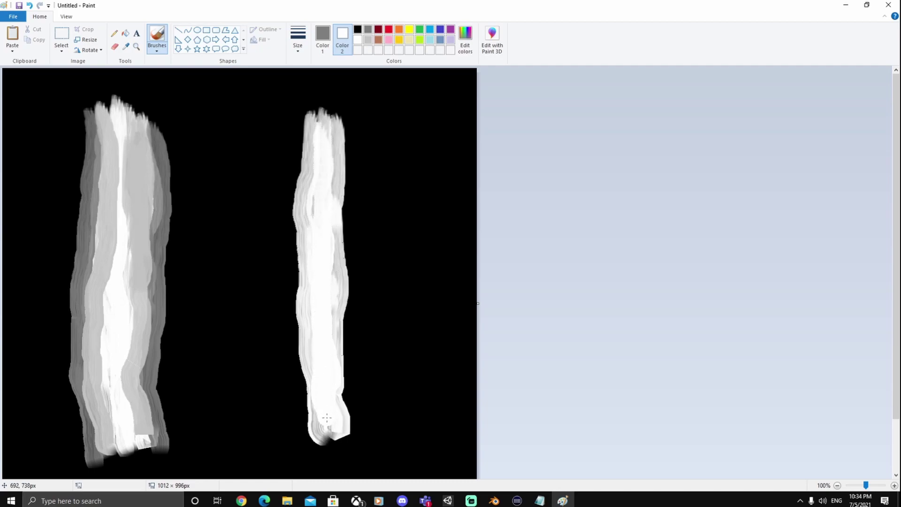
Shade the right band's sides with dark gray outside and light gray inside, and soften the lower ends of both bands in gray
mouse_move(345, 123)
left_mouse_down()
mouse_move(347, 361)
mouse_move(361, 433)
left_mouse_up()
mouse_move(302, 116)
left_mouse_down()
mouse_move(286, 282)
mouse_move(290, 356)
mouse_move(313, 439)
mouse_move(323, 436)
left_mouse_up()
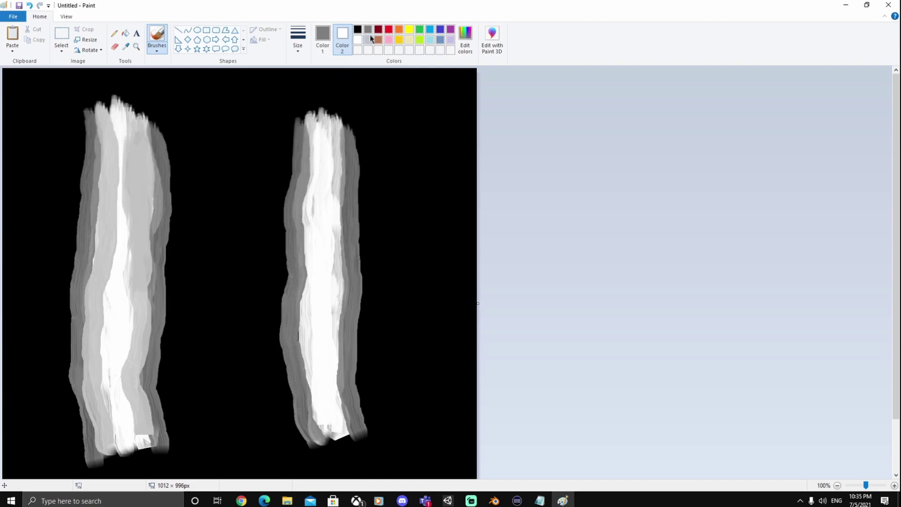
mouse_move(346, 121)
left_mouse_down()
mouse_move(336, 143)
mouse_move(343, 425)
left_mouse_up()
mouse_move(309, 124)
left_mouse_down()
mouse_move(303, 346)
mouse_move(312, 419)
left_mouse_up()
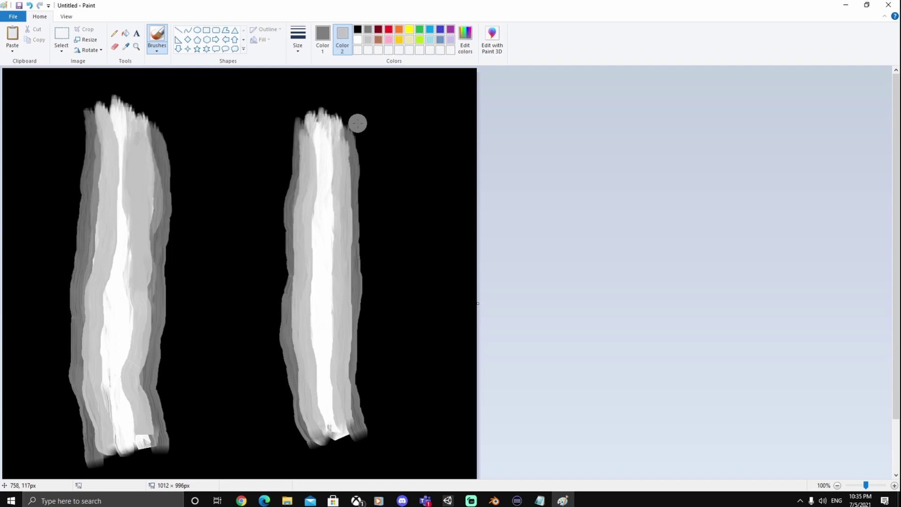
mouse_move(106, 454)
left_mouse_down()
mouse_move(147, 436)
mouse_move(165, 455)
left_mouse_up()
mouse_move(296, 435)
left_mouse_down()
mouse_move(354, 424)
mouse_move(334, 451)
mouse_move(320, 452)
mouse_move(357, 437)
left_mouse_up()
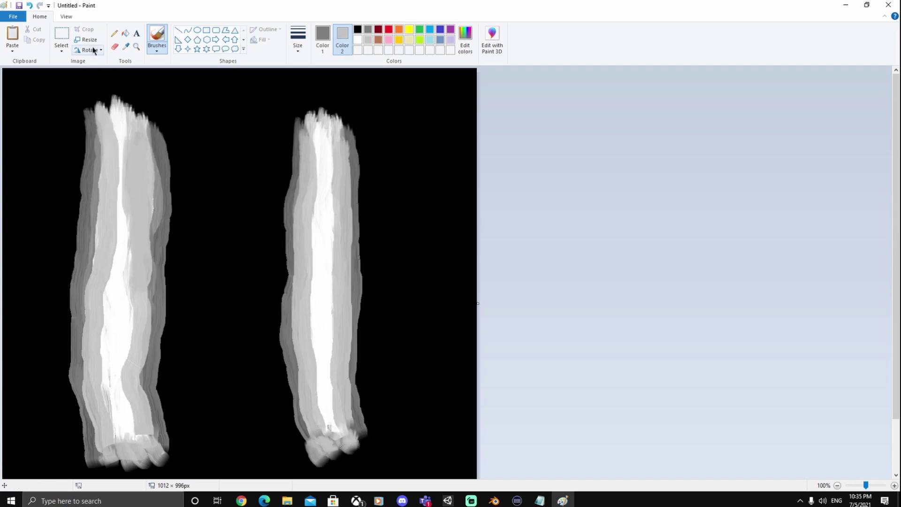
Save the painted heightmap to the Desktop as River Bank.png
left_click(19, 14)
left_click(30, 92)
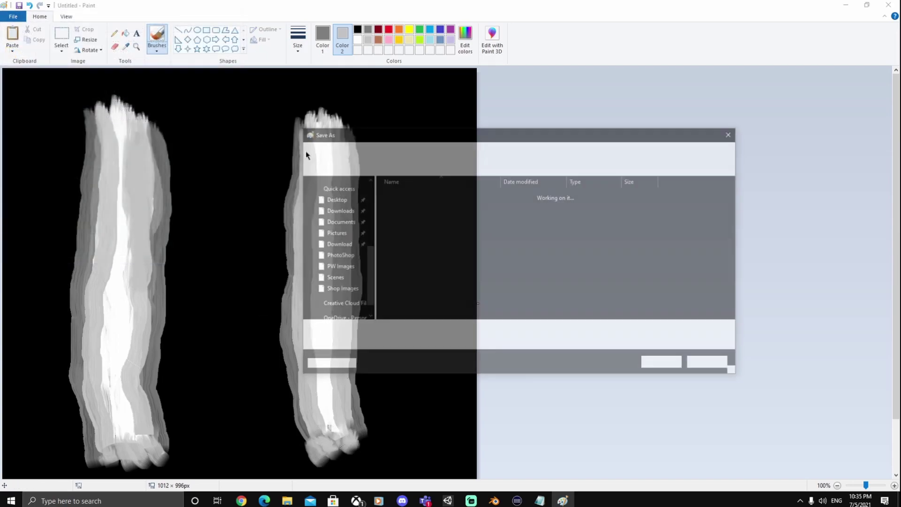
scroll(350, 235, "up", 3)
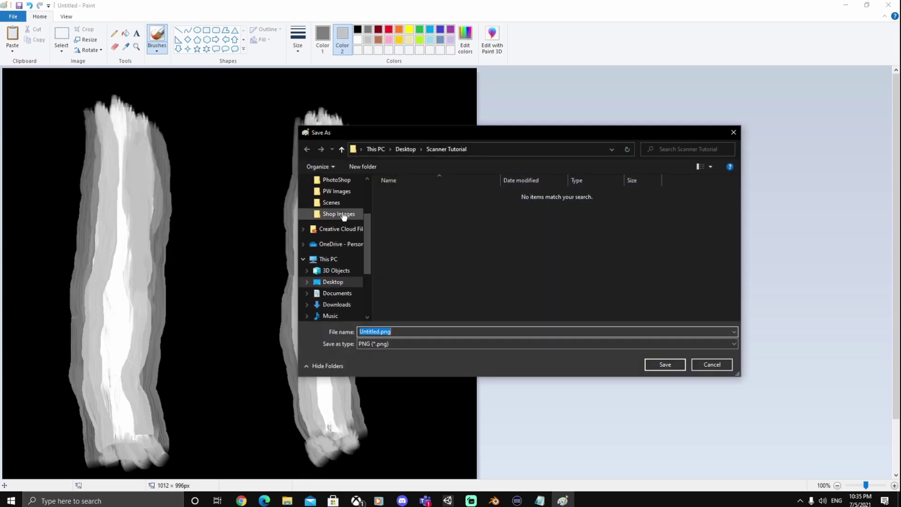
left_click(333, 281)
left_click(400, 333)
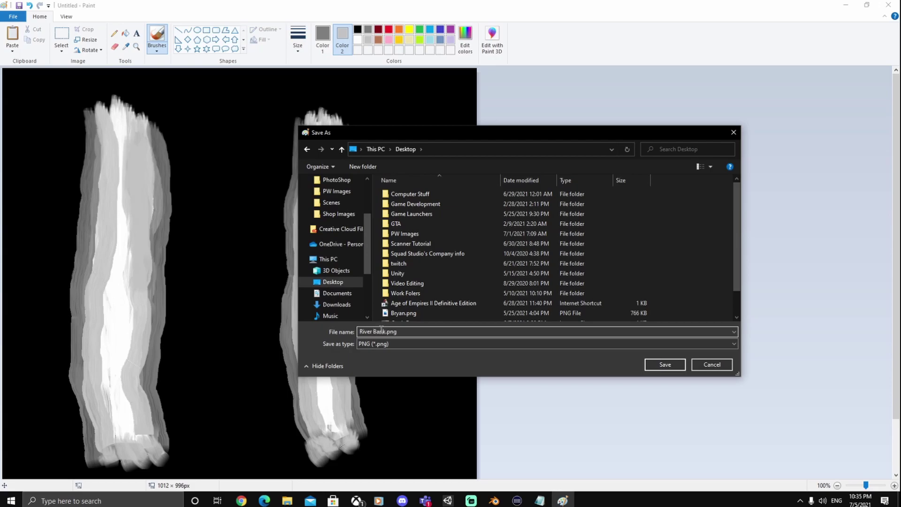
left_click(664, 365)
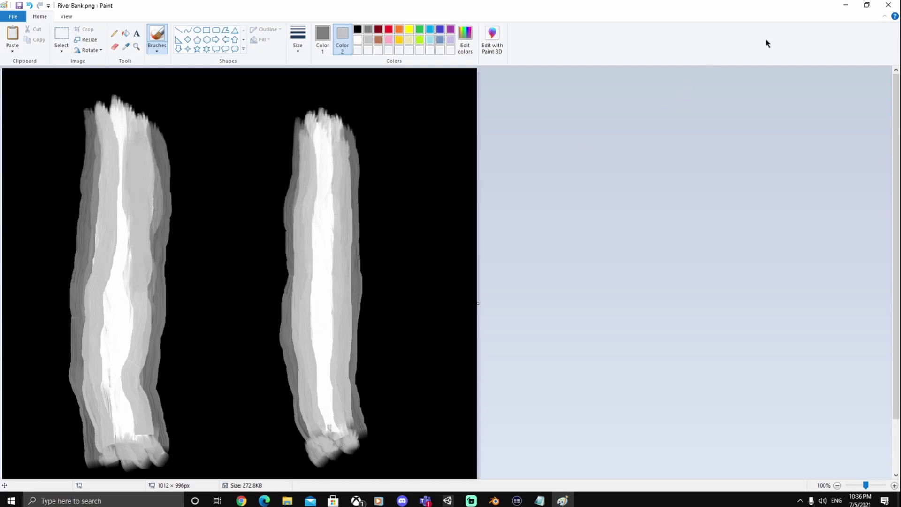
Switch to Unity and import River Bank.png from the Desktop into the project's root Assets folder
left_click(846, 5)
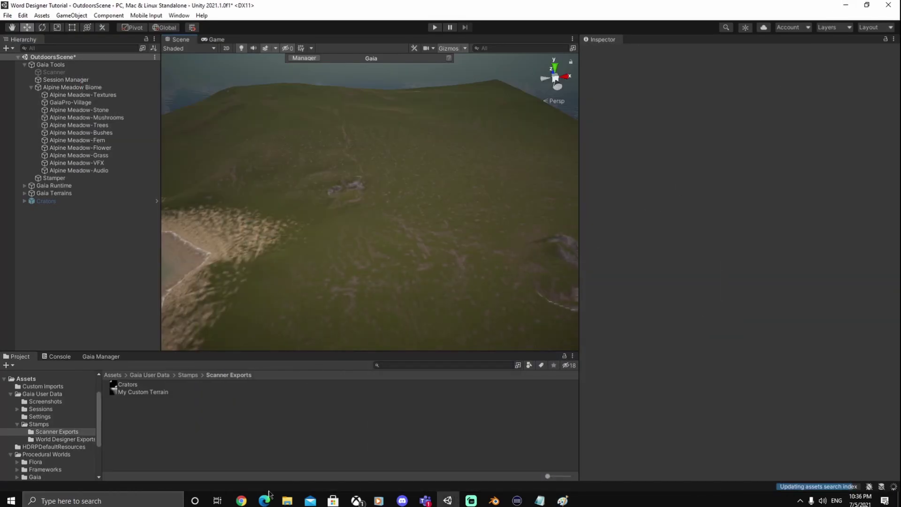
left_click_drag(559, 18, 714, 25)
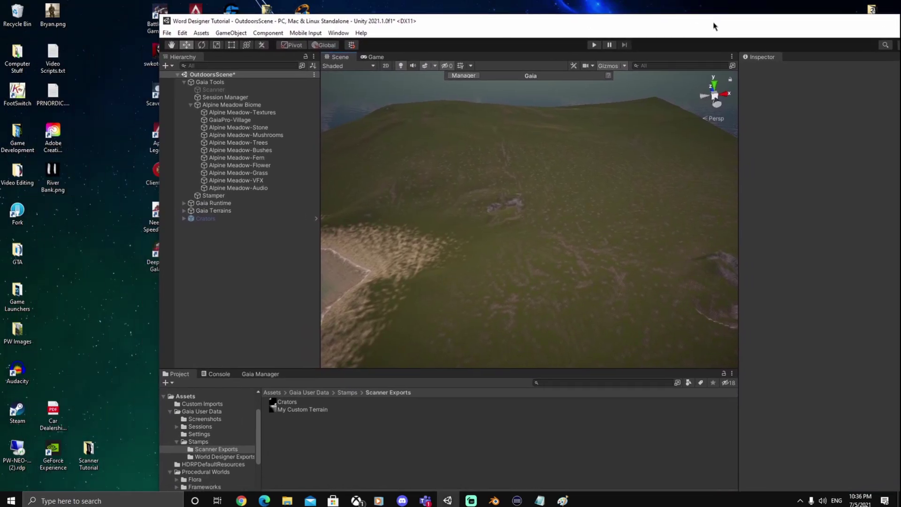
left_click(280, 392)
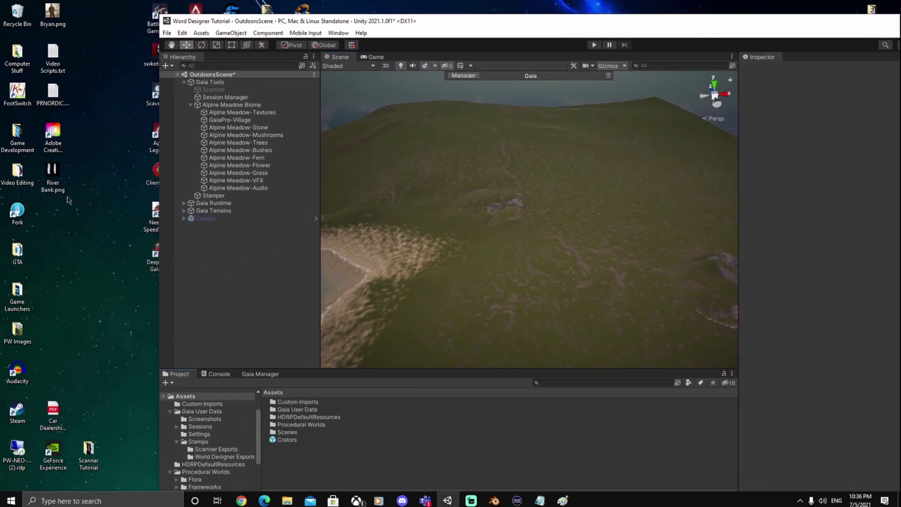
left_click_drag(295, 469, 294, 470)
left_click_drag(440, 23, 340, 3)
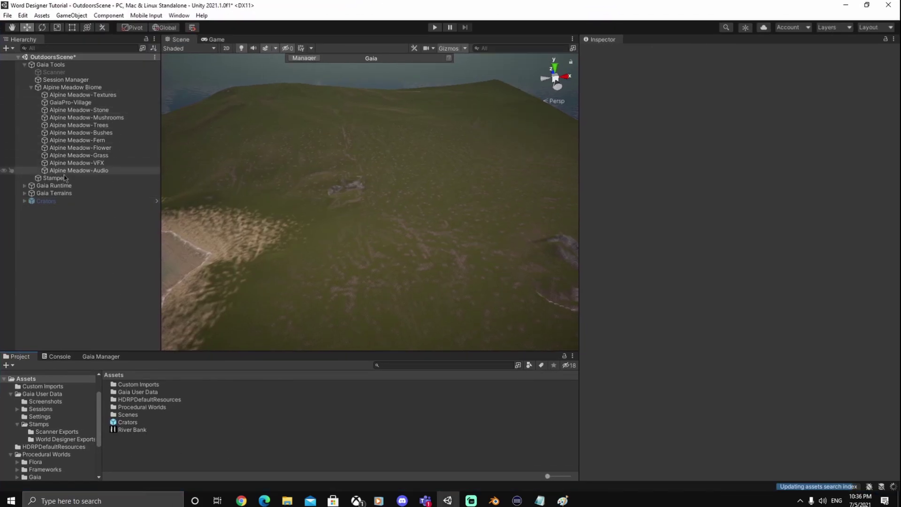
Deactivate the Gaia Terrains object, activate the Scanner and frame it in the scene
left_click(52, 193)
left_click(604, 53)
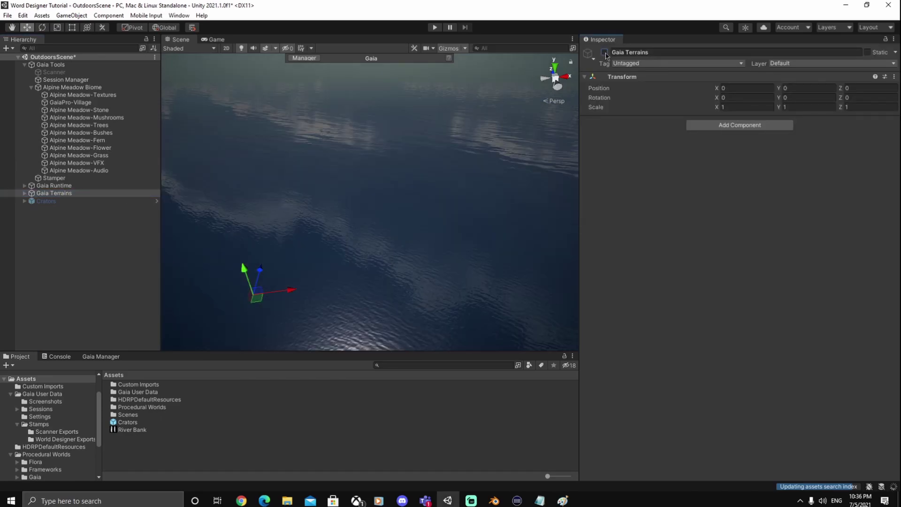
left_click(75, 73)
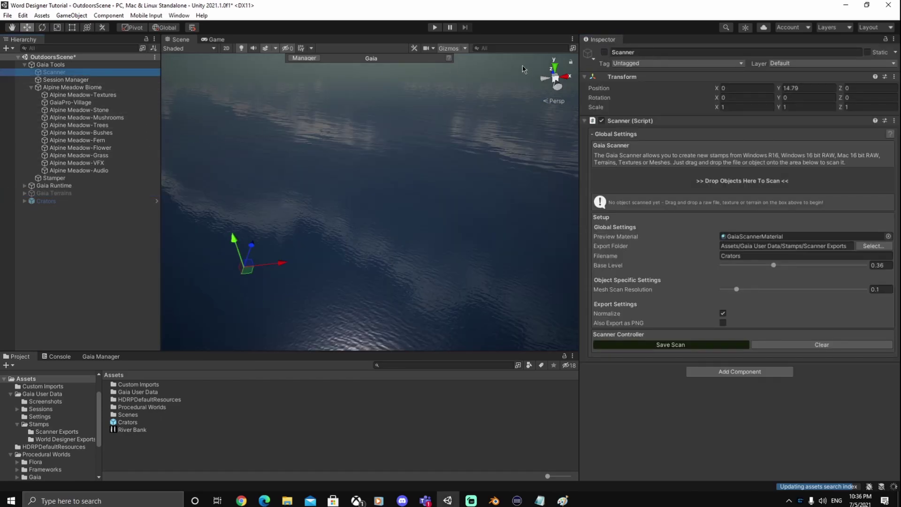
left_click(604, 55)
key("f")
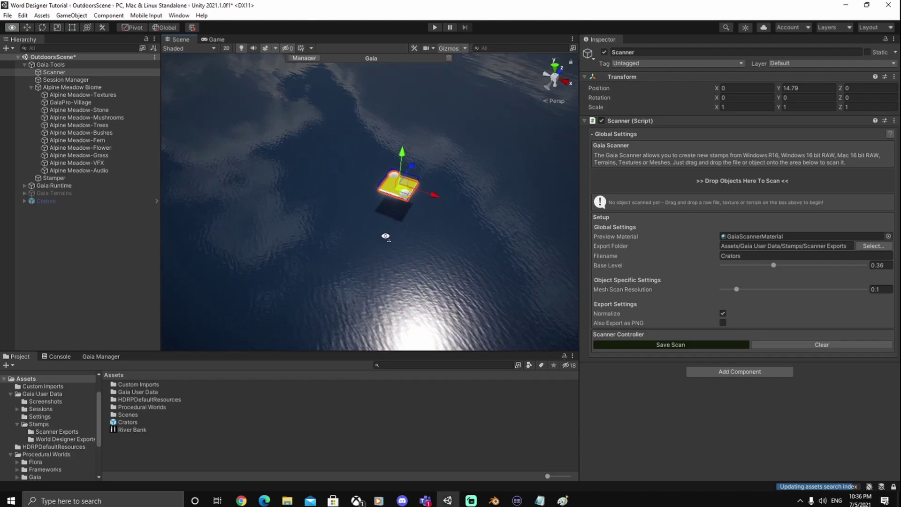
left_click_drag(453, 218, 434, 227, "alt")
scroll(434, 227, "up", 6)
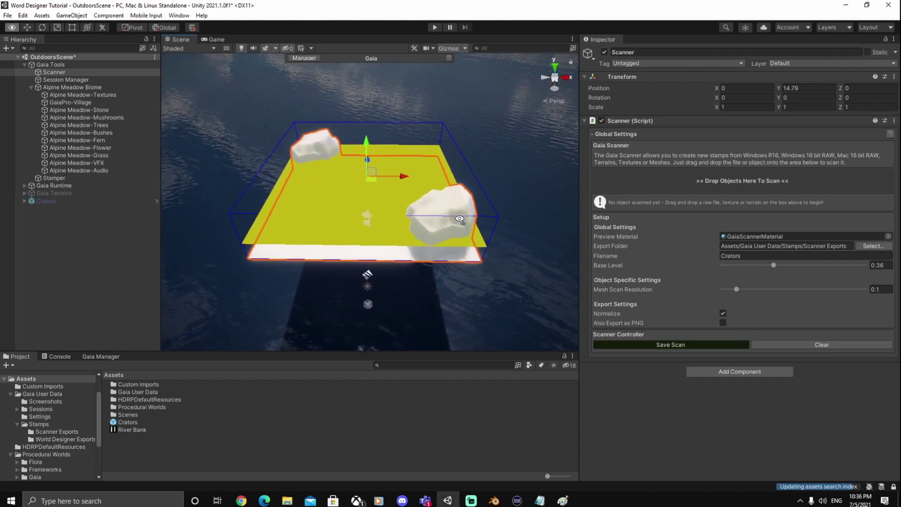
Set the Scanner's base level to 0 and scan the River Bank texture
left_click_drag(618, 266, 597, 268)
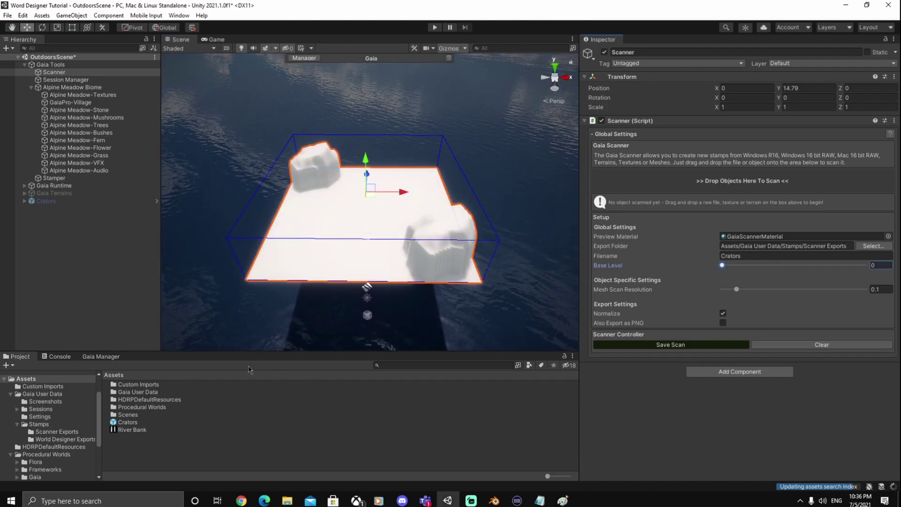
left_click_drag(132, 433, 710, 183)
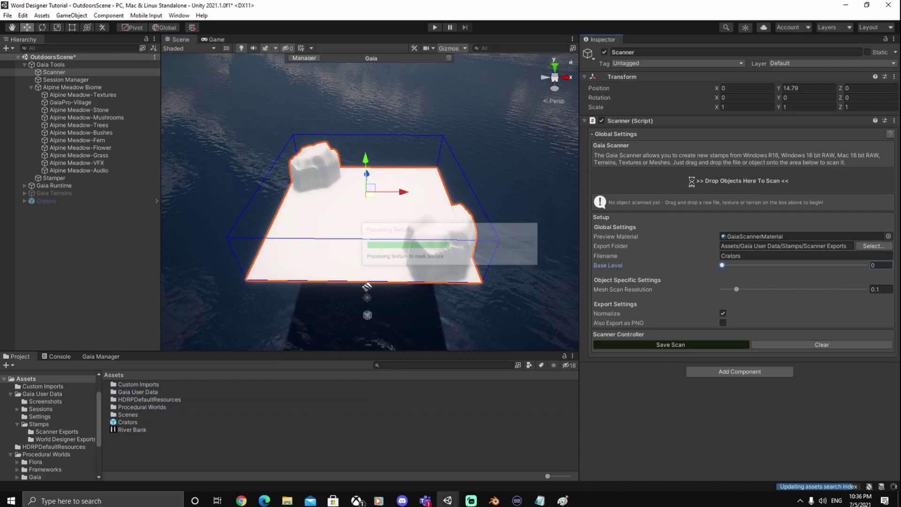
left_click_drag(425, 231, 426, 262, "alt")
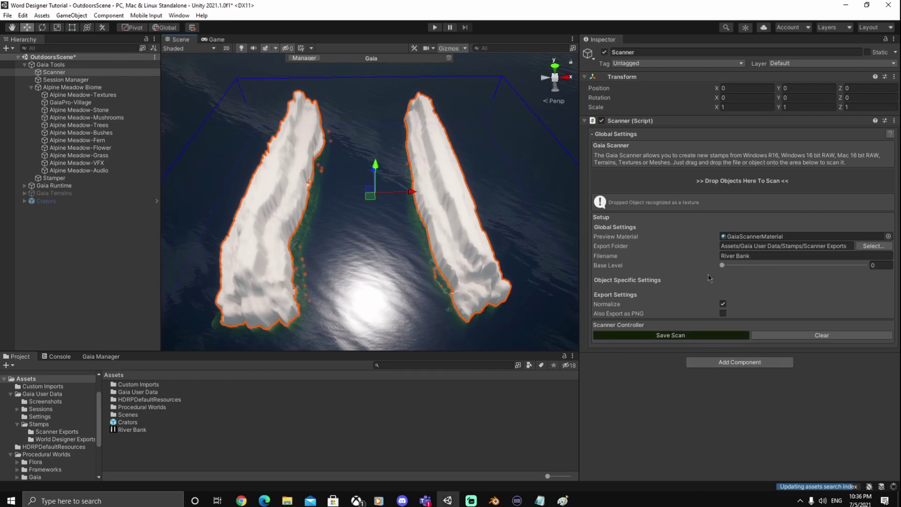
Set the River Bank scan's base level to 0.68, save the scan and select the exported stamp texture
left_click_drag(602, 266, 612, 262)
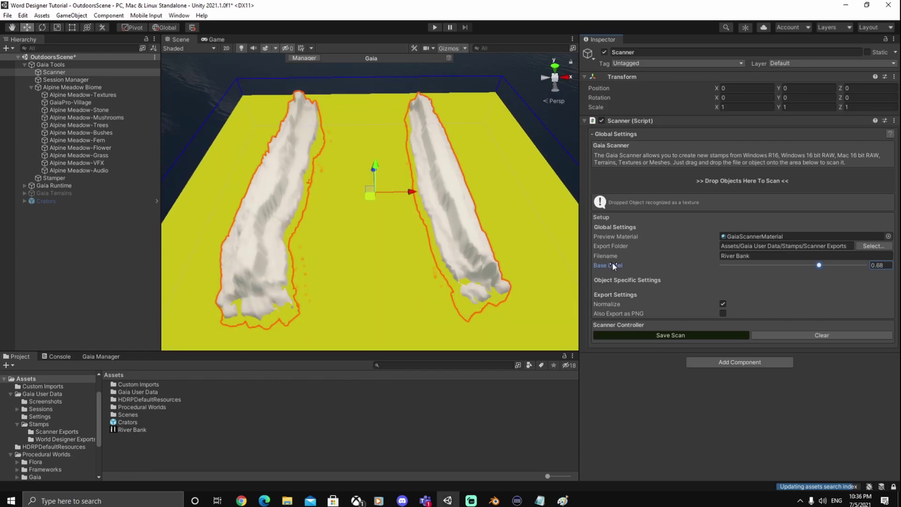
left_click(706, 338)
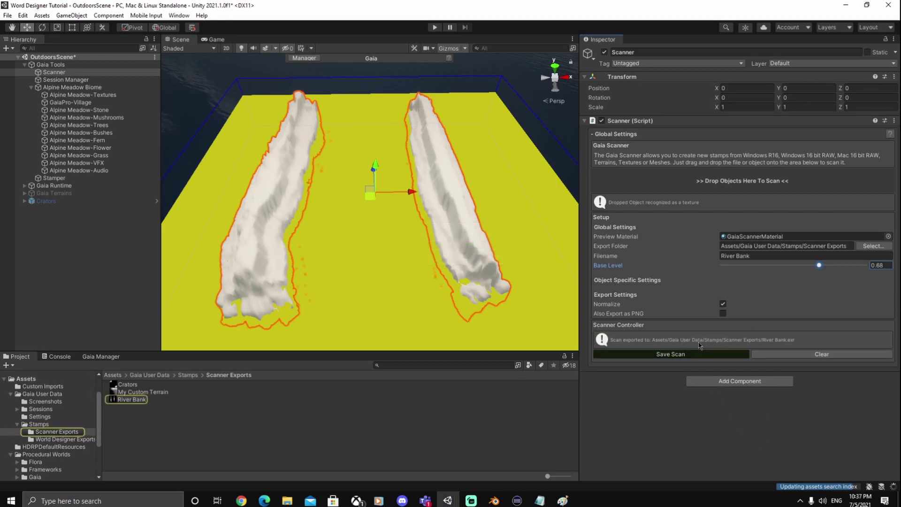
left_click(126, 401)
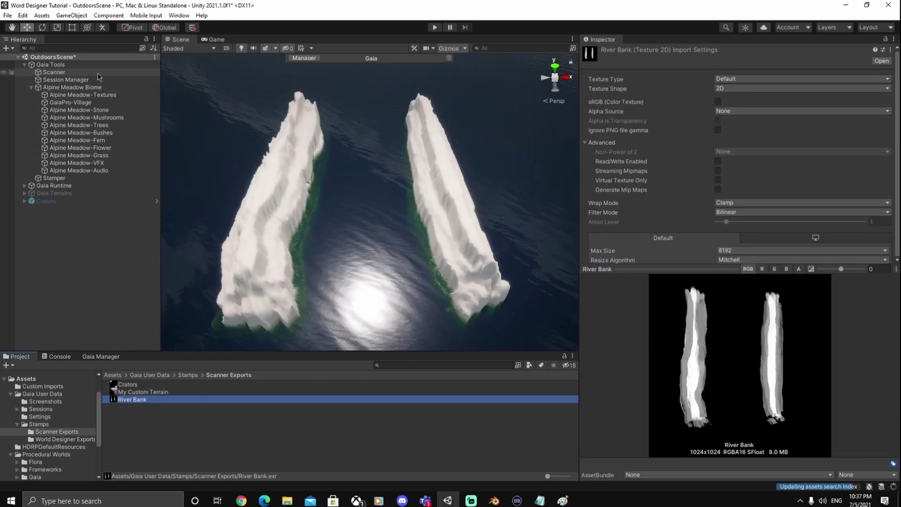
Deactivate the Scanner and reactivate the Gaia Terrains object
left_click(54, 73)
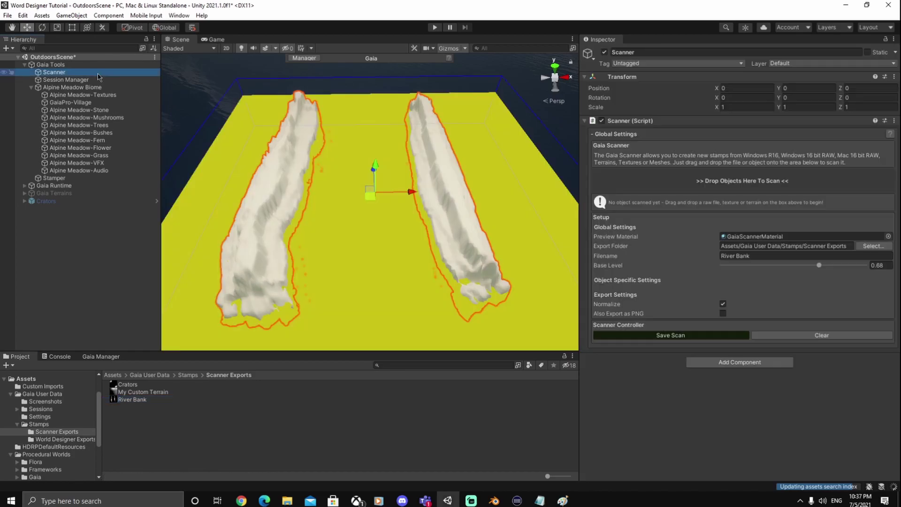
left_click(605, 53)
left_click(93, 194)
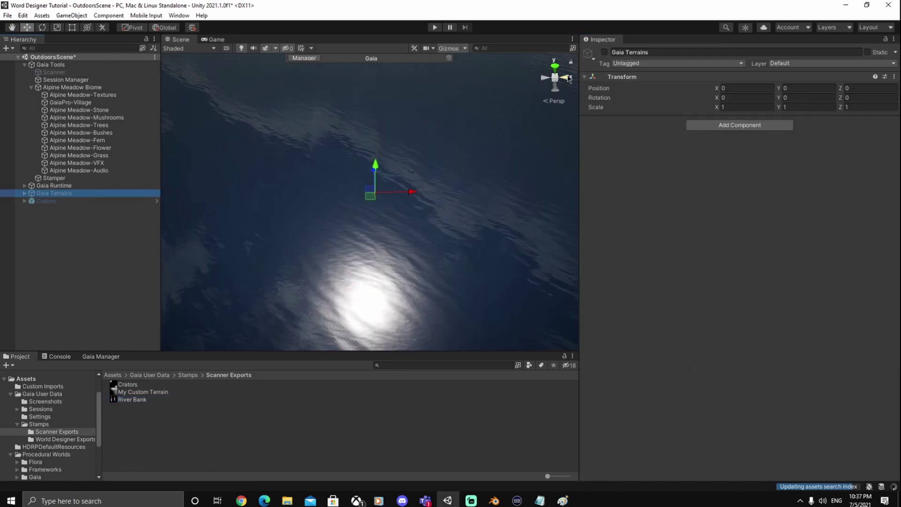
left_click(605, 52)
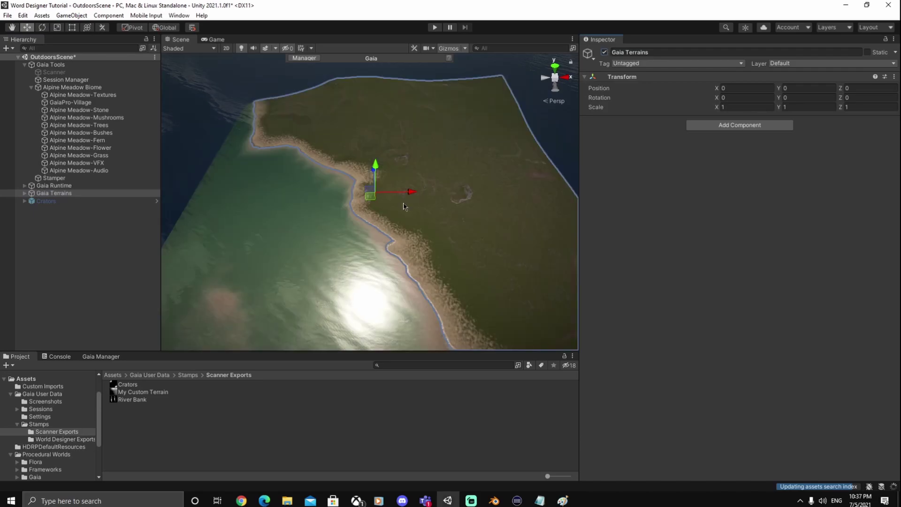
Assign River Bank from the Scanner Exports category as the Stamper's stamp image
left_click(84, 179)
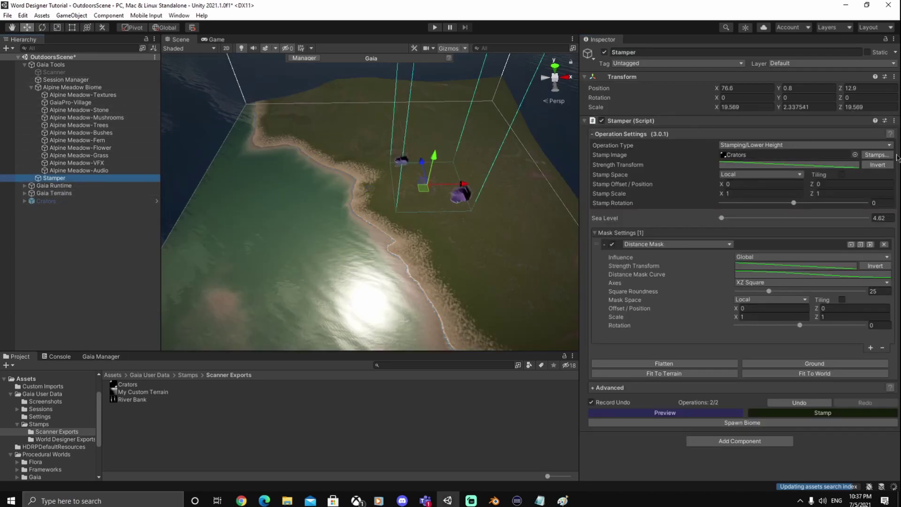
left_click(875, 155)
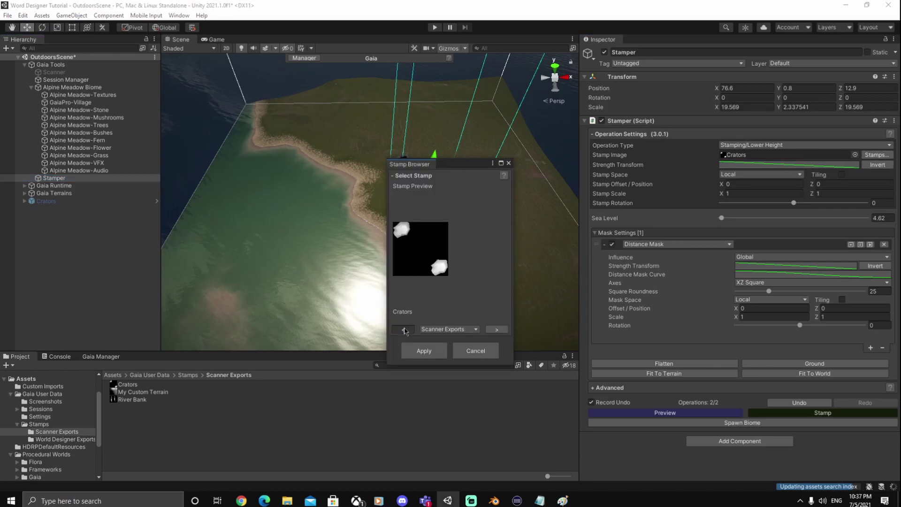
left_click(497, 329)
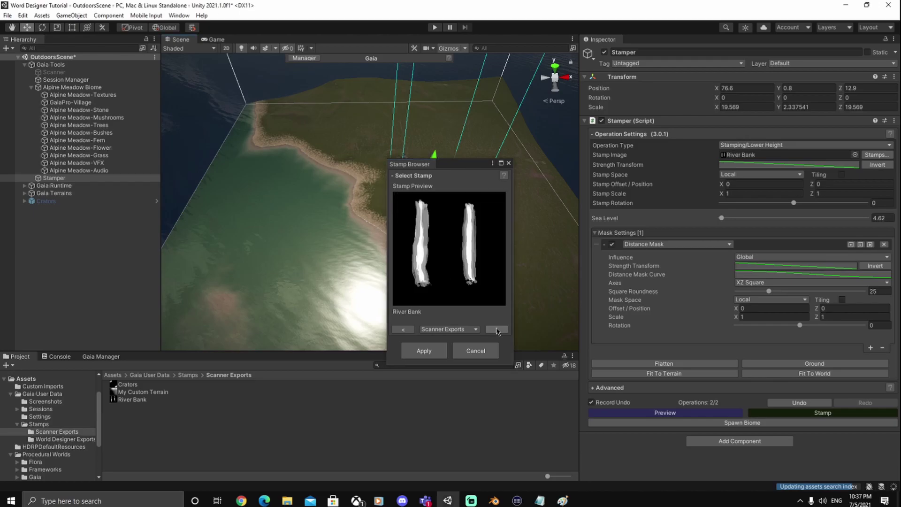
left_click(424, 350)
Move the River Bank stamp over the grassland to X 144.9, Y 1.9, Z -147.2
left_click_drag(426, 334, 489, 332, "alt")
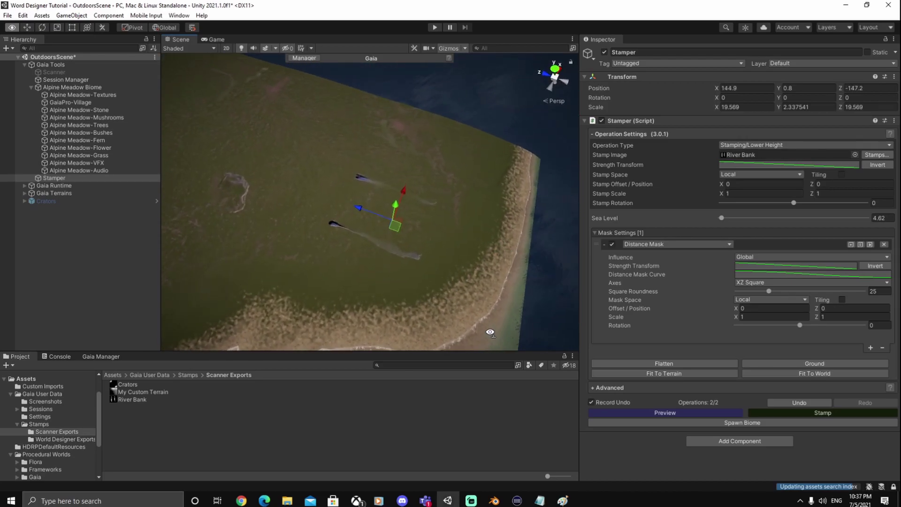
scroll(489, 332, "up", 5)
mouse_move(429, 250)
left_mouse_down()
mouse_move(422, 257)
mouse_move(429, 244)
left_mouse_up()
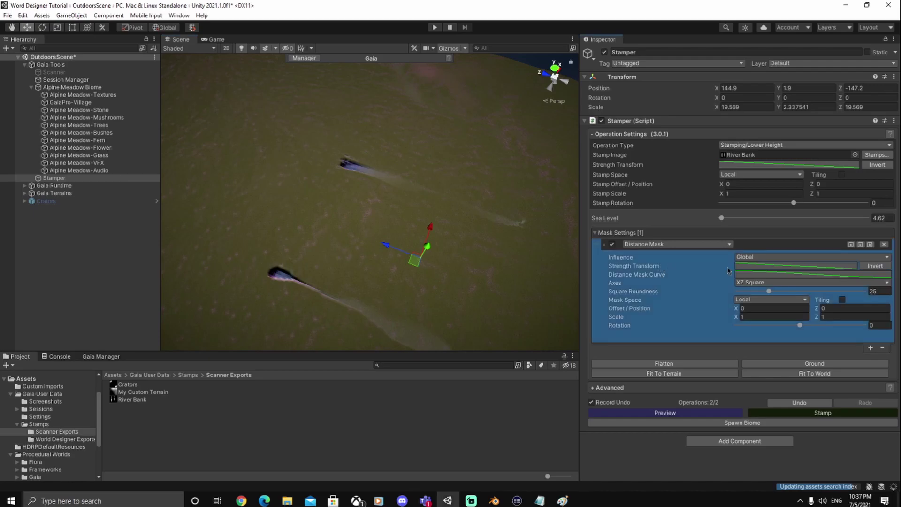
Add and move a key on the distance mask's Strength Transform curve, and replace the curve with the flat preset
left_click(767, 271)
right_click(723, 241)
left_click(727, 244)
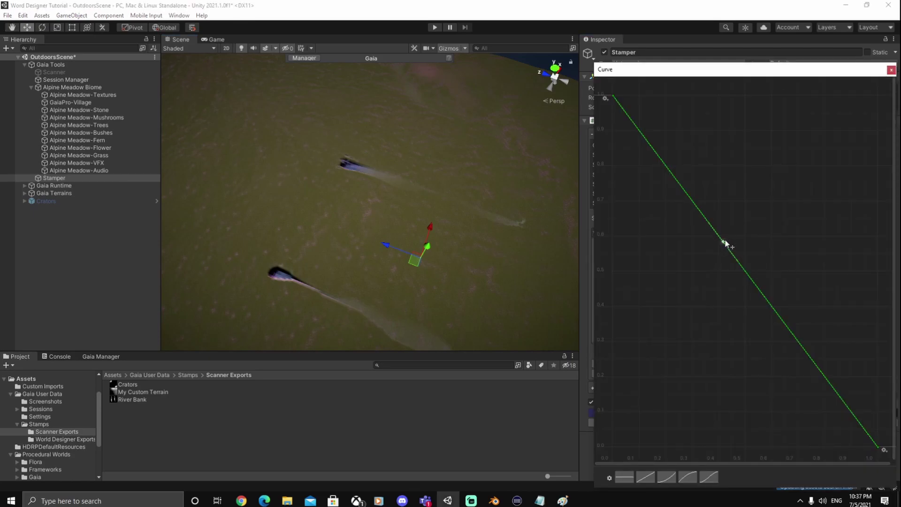
left_click_drag(722, 242, 844, 175)
left_click_drag(830, 184, 888, 247)
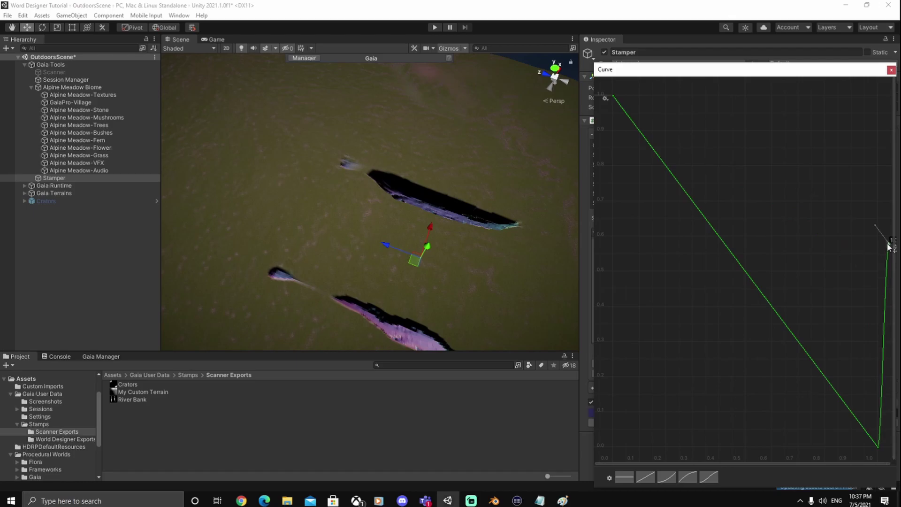
left_click(625, 477)
Raise the River Bank stamp to Y 13.2 and scale it up uniformly to about 34.3 in X and Z
left_click(428, 251)
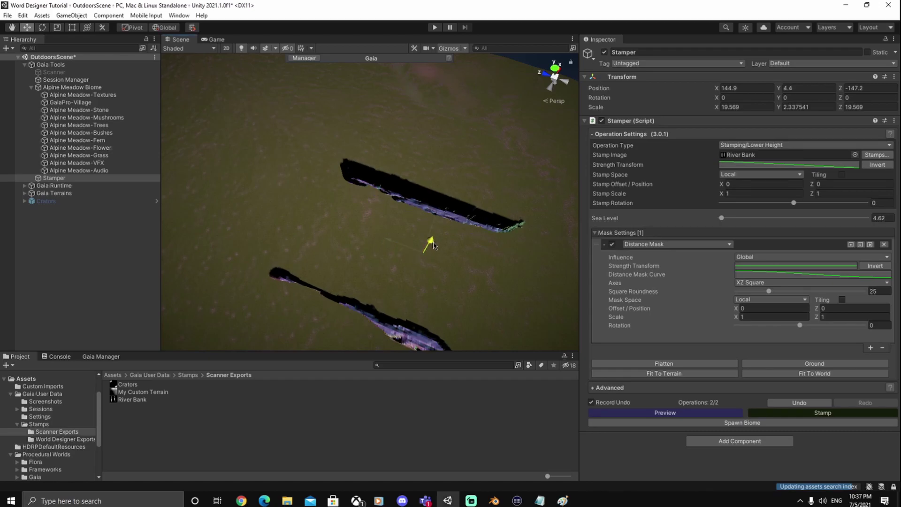
left_click_drag(440, 243, 437, 242)
left_click_drag(500, 259, 376, 276, "alt")
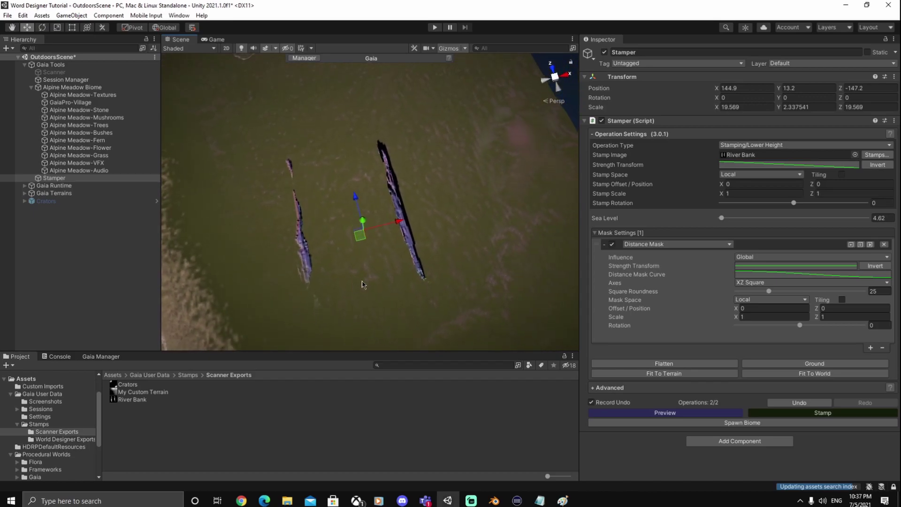
key("e")
key("r")
left_click_drag(364, 230, 397, 233)
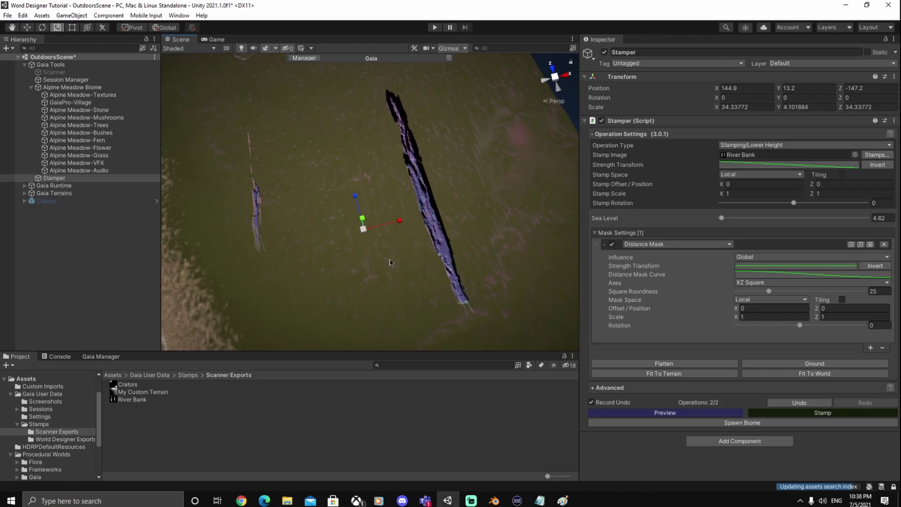
left_click_drag(360, 278, 510, 263, "alt")
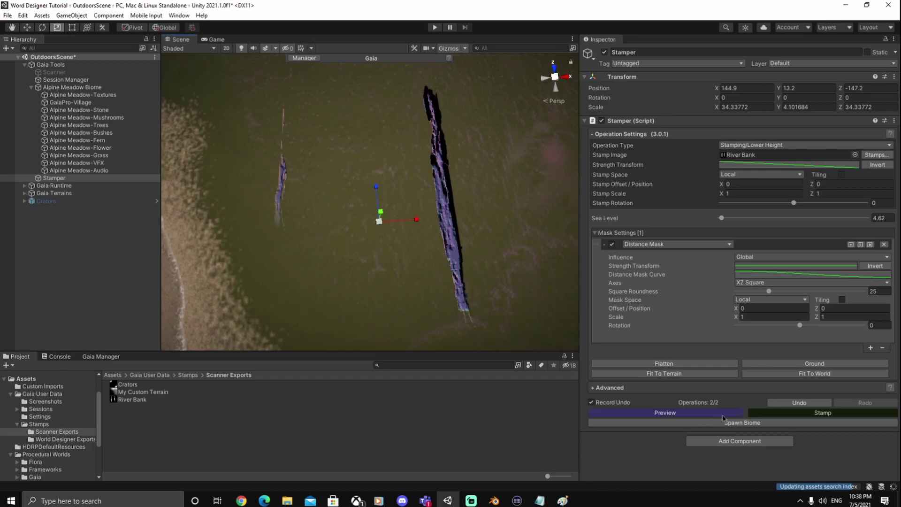
Enlarge the stamp to about 40.5 at Y 7.7, and stamp it into the terrain with the Alpine Meadow textures respawned
left_click_drag(381, 219, 384, 221)
key("e")
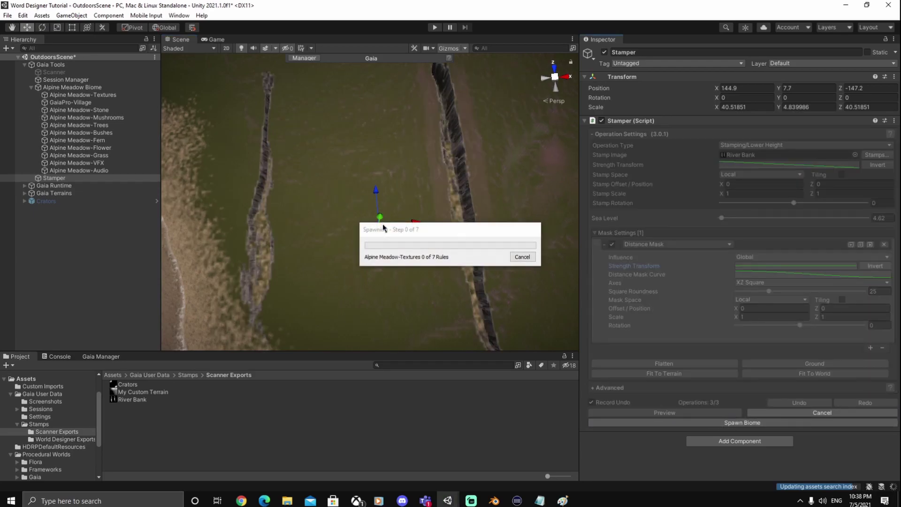
right_click_drag(440, 271, 240, 242)
left_click(75, 300)
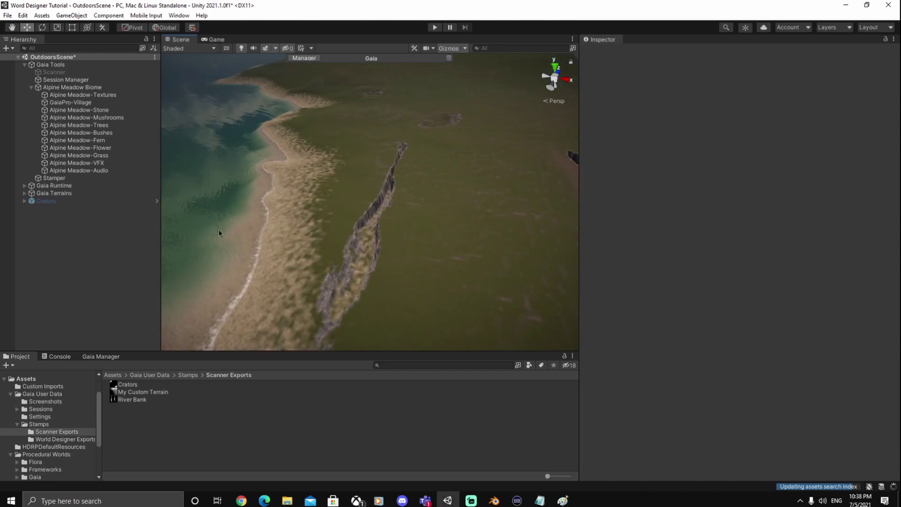
Raise the Alpine Meadow Biome's sea level to 8.79 and check the water along both stamped river channels
left_click(217, 163)
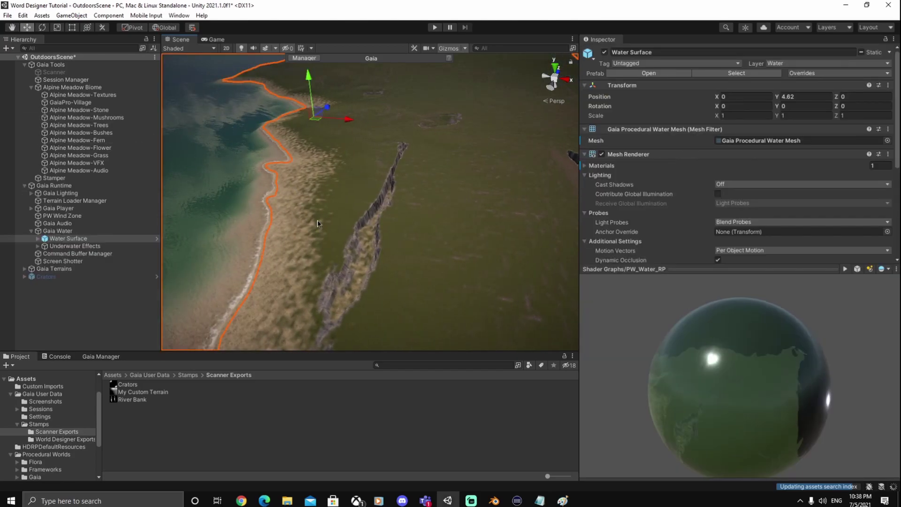
right_click_drag(311, 217, 372, 221)
left_click(84, 328)
left_click(105, 88)
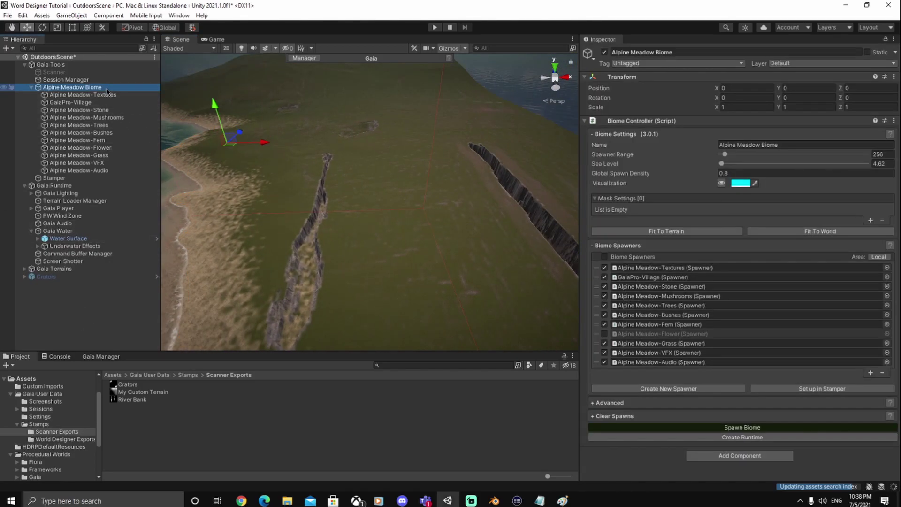
left_click_drag(608, 163, 674, 159)
right_click_drag(482, 245, 435, 288)
right_click_drag(473, 138, 470, 197)
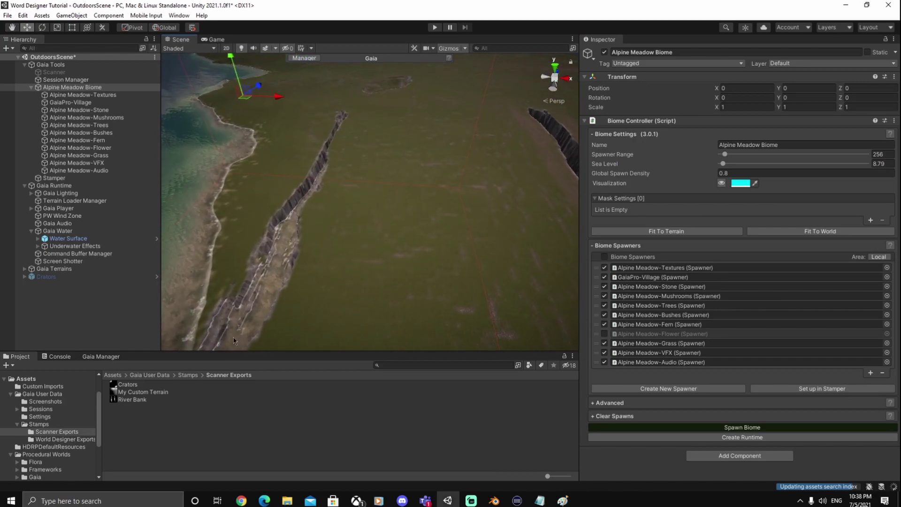
right_click_drag(304, 271, 278, 263)
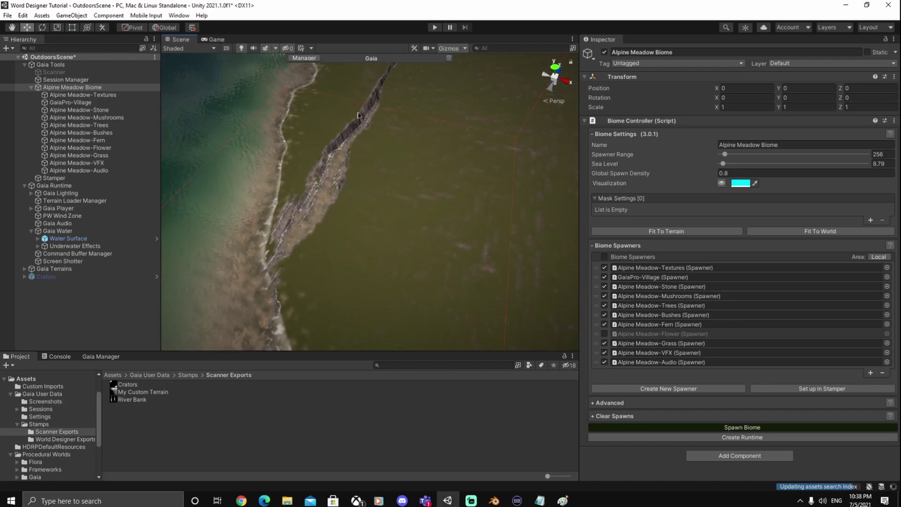
right_click_drag(331, 238, 381, 80)
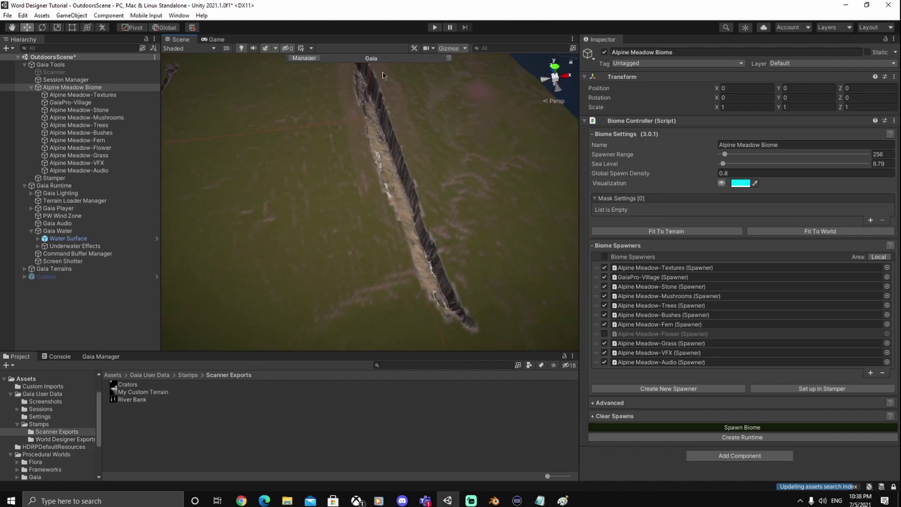
Set the Alpine Meadow Biome's spawner range to 242.8 and its sea level to 8.6
right_click_drag(454, 304, 458, 265)
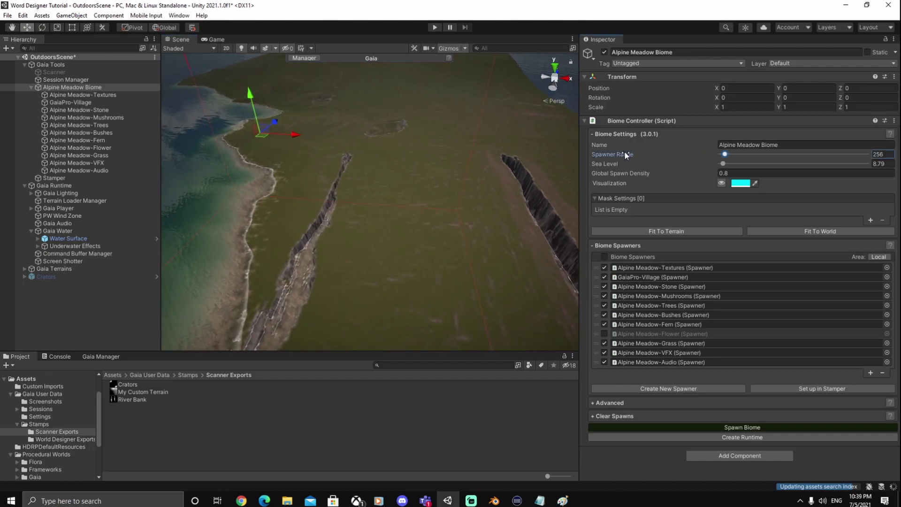
left_click_drag(612, 154, 597, 164)
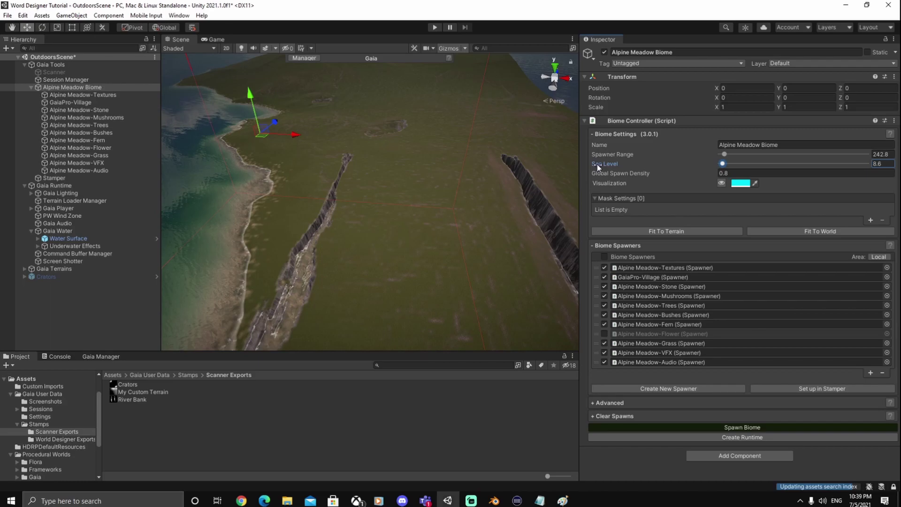
Select the terrain and choose Smooth Height as its paint tool for the river banks
left_click(509, 281)
right_click_drag(509, 282, 466, 304)
left_click(467, 304)
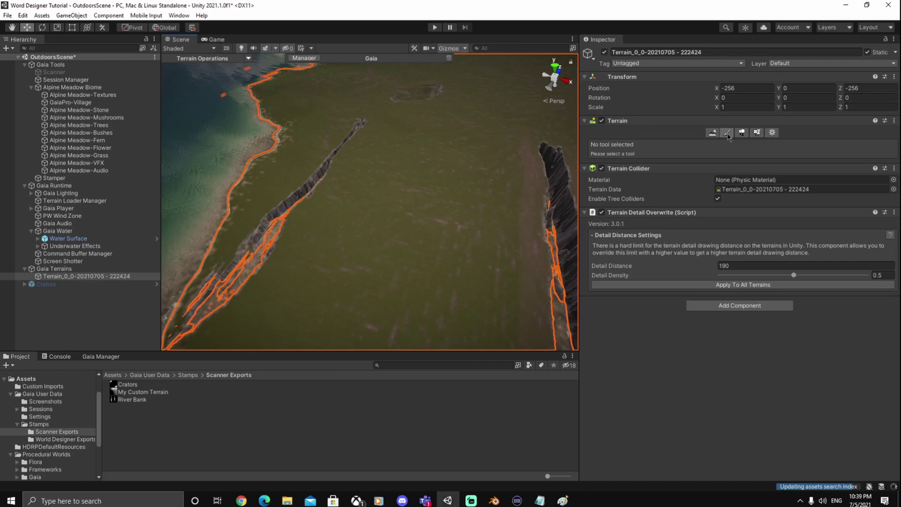
left_click(727, 133)
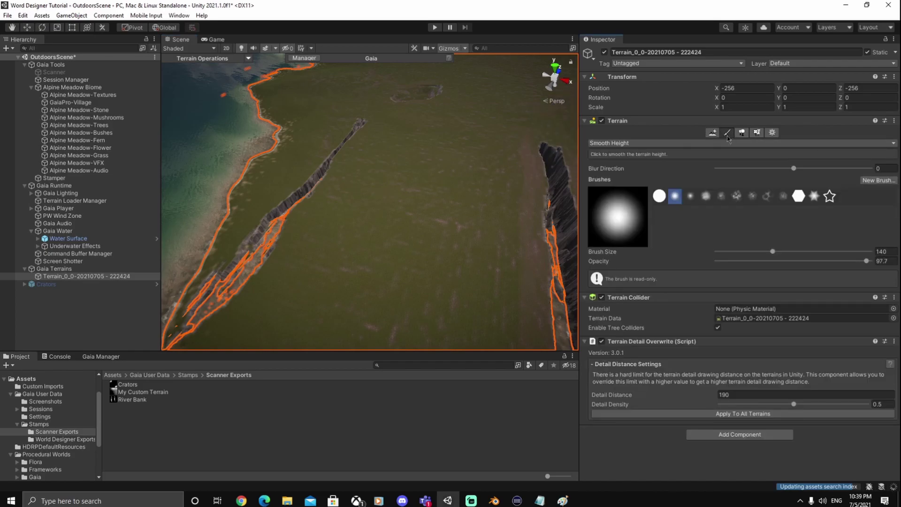
left_click(669, 143)
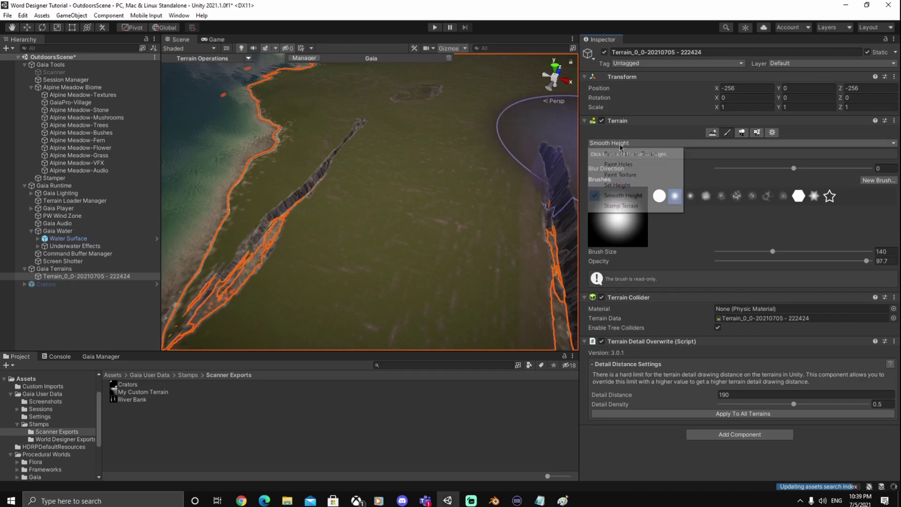
left_click(623, 195)
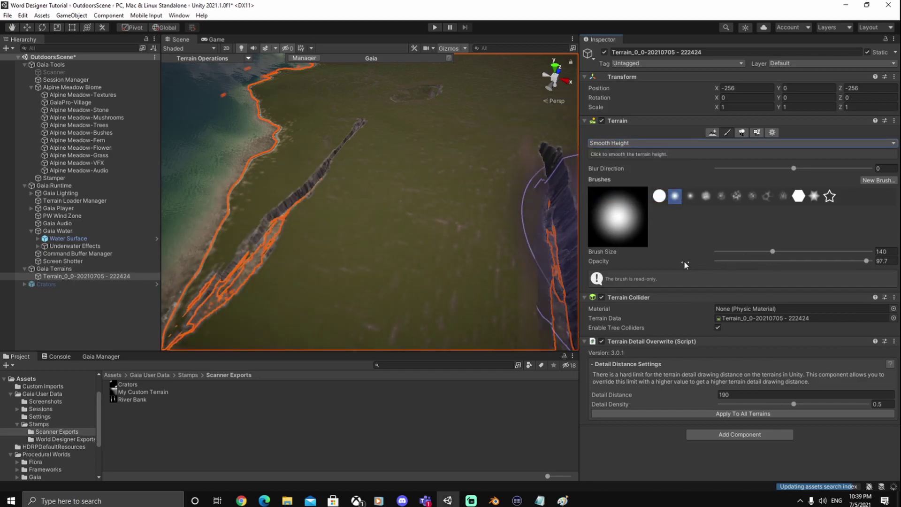
mouse_move(524, 243)
left_mouse_down("alt")
mouse_move(633, 280)
mouse_move(422, 251)
mouse_move(438, 247)
mouse_move(392, 185)
mouse_move(360, 184)
mouse_move(446, 258)
mouse_move(253, 192)
mouse_move(348, 203)
mouse_move(402, 131)
mouse_move(395, 174)
mouse_move(396, 156)
mouse_move(416, 150)
mouse_move(351, 188)
mouse_move(460, 288)
mouse_move(388, 255)
mouse_move(460, 305)
mouse_move(470, 335)
mouse_move(450, 312)
mouse_move(493, 274)
mouse_move(427, 263)
mouse_move(424, 202)
mouse_move(402, 201)
mouse_move(458, 213)
mouse_move(291, 263)
mouse_move(438, 219)
mouse_move(400, 215)
mouse_move(467, 196)
mouse_move(352, 161)
mouse_move(364, 169)
mouse_move(353, 248)
mouse_move(491, 240)
mouse_move(352, 244)
mouse_move(583, 282)
mouse_move(593, 251)
mouse_move(589, 268)
mouse_move(527, 275)
mouse_move(410, 263)
left_mouse_up("alt")
left_click(254, 280)
scroll(409, 262, "up", 10)
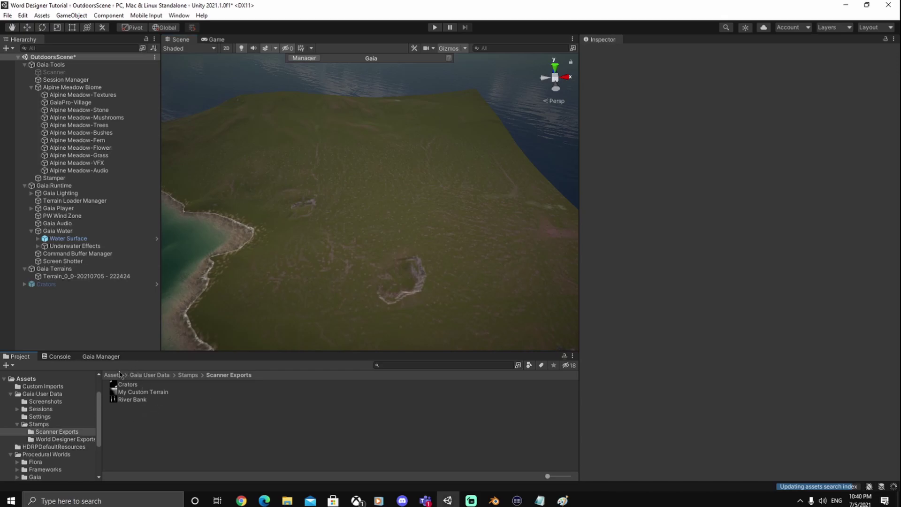
Show the project's root Assets folder, then switch to the Edge browser and go to google.com
left_click(119, 374)
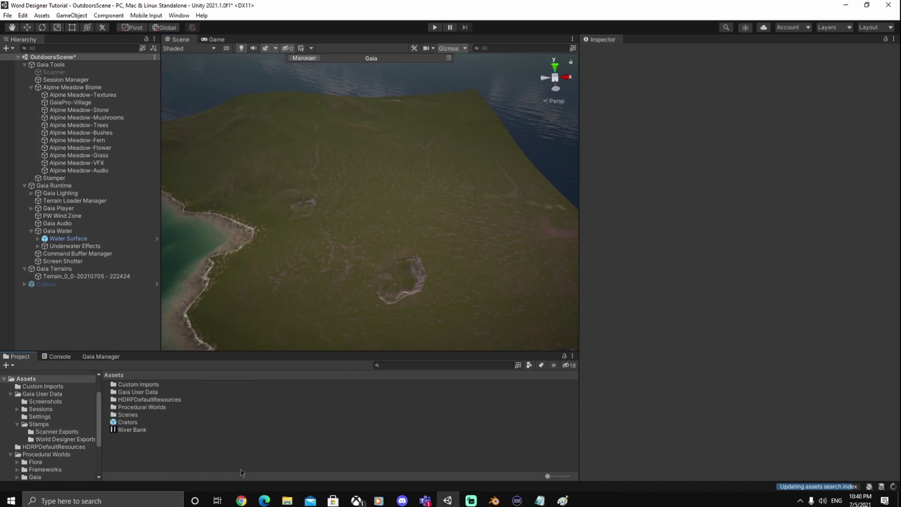
left_click(266, 501)
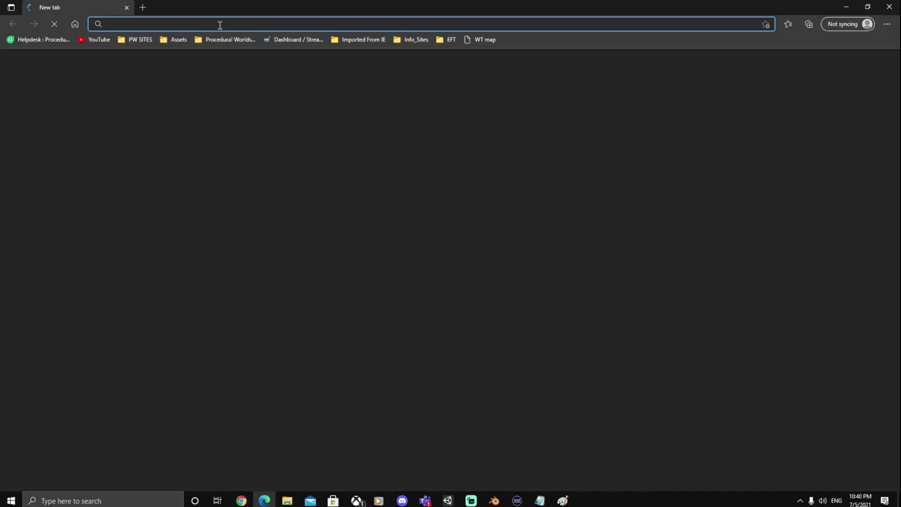
type("google.com")
key("Return")
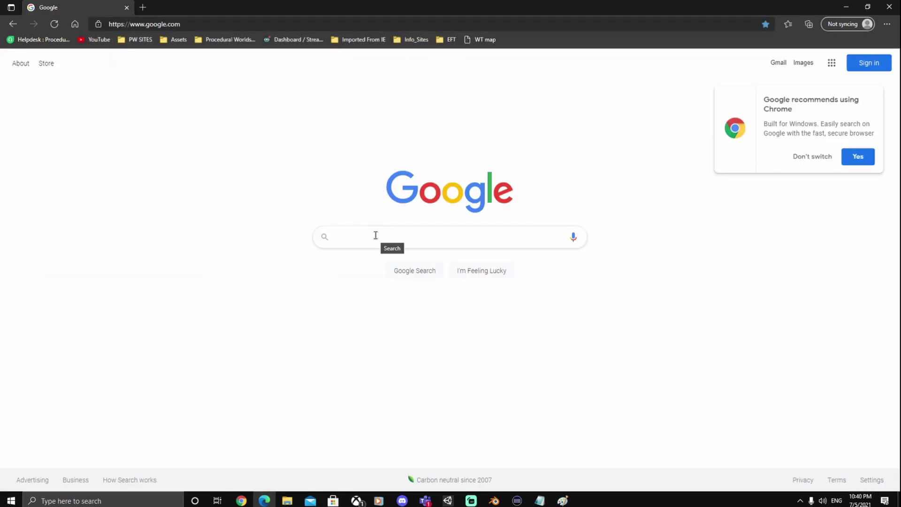
Search Google for "greyscale heightmap" and preview the Tangram Heightmapper image from Mapzen
type("h")
key("BackSpace")
type("gre")
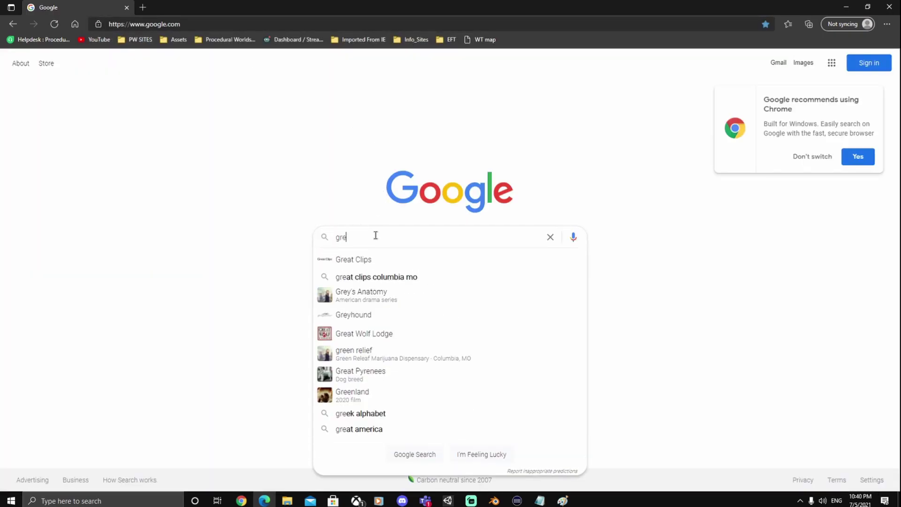
type("yscale ")
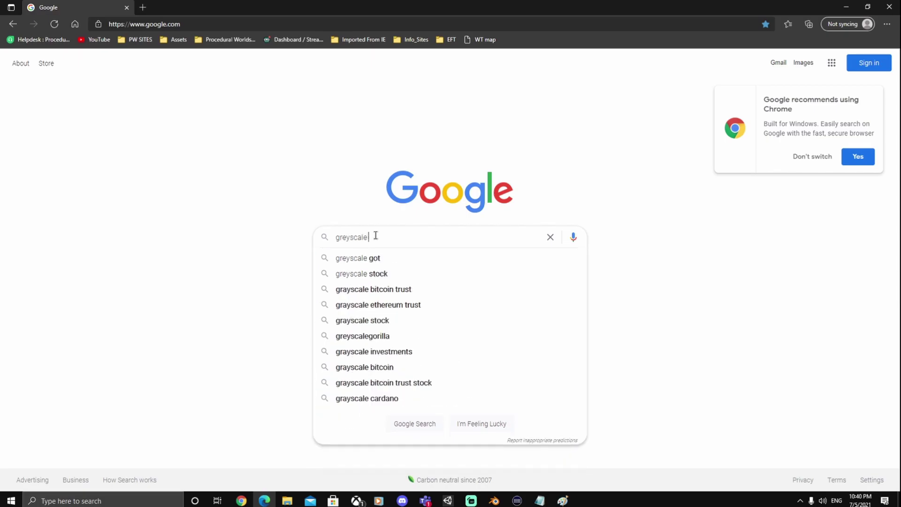
type("heightmap")
key("Return")
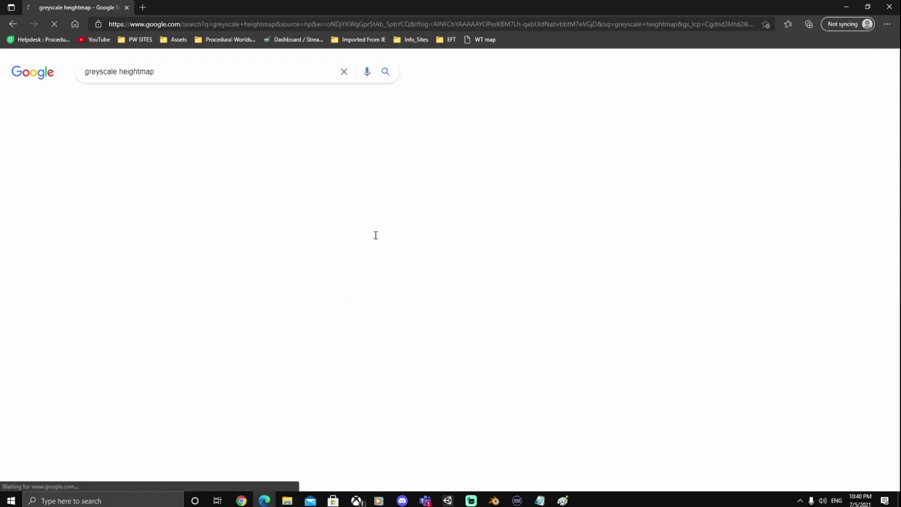
left_click(293, 313)
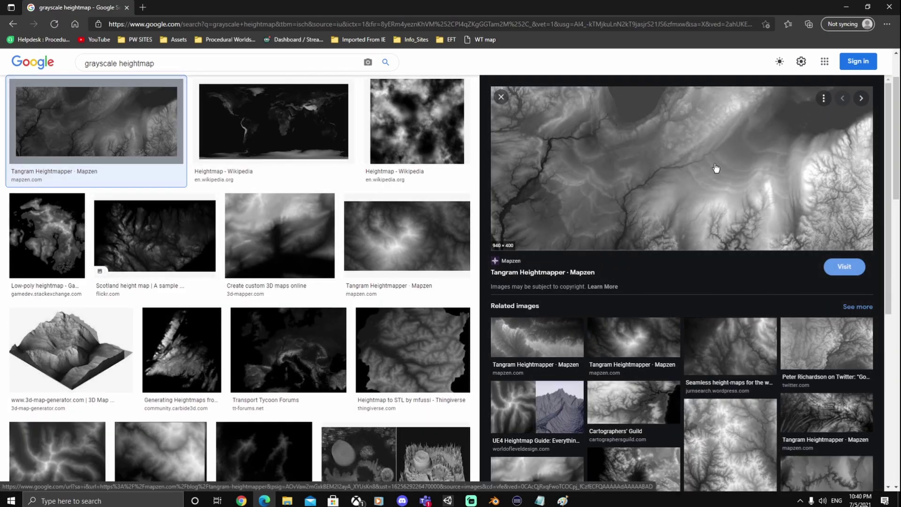
Return to Unity and examine an enlarged preview of the Heightmap texture in the Custom Imports folder
left_click(846, 7)
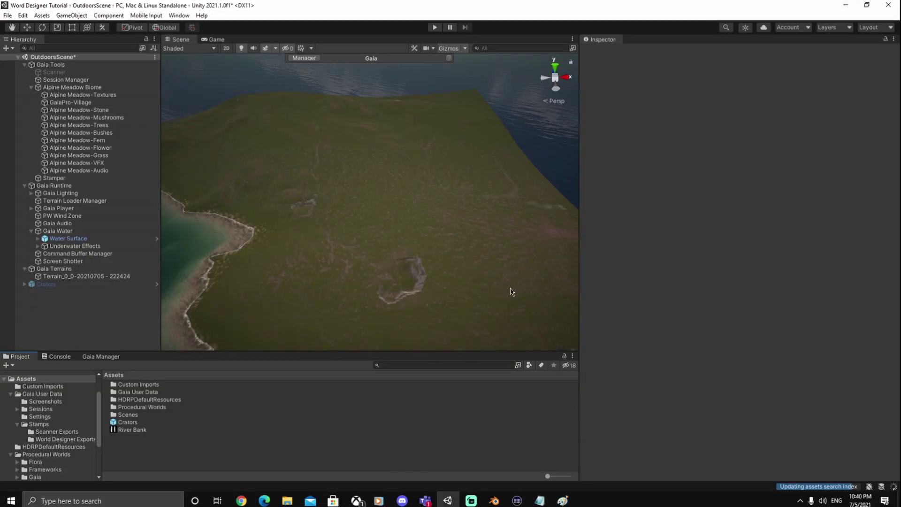
double_click(148, 384)
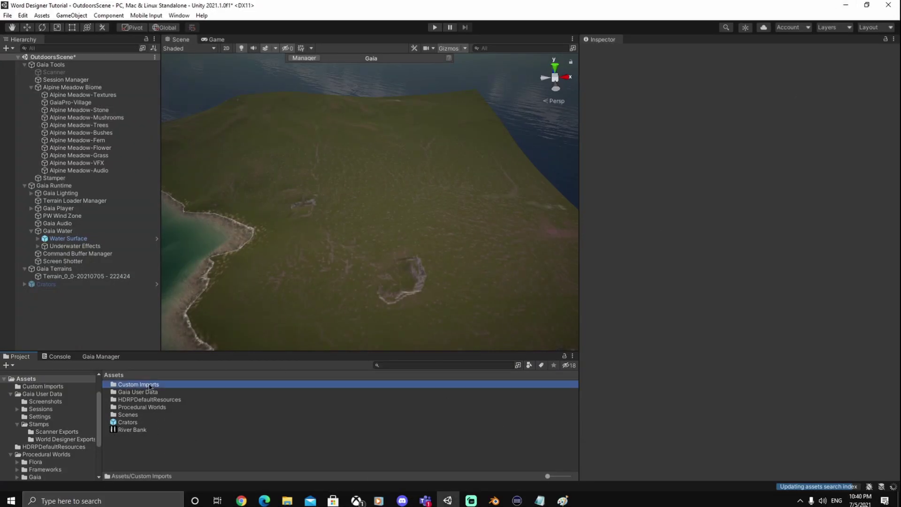
left_click(149, 393)
left_click_drag(682, 264, 676, 199)
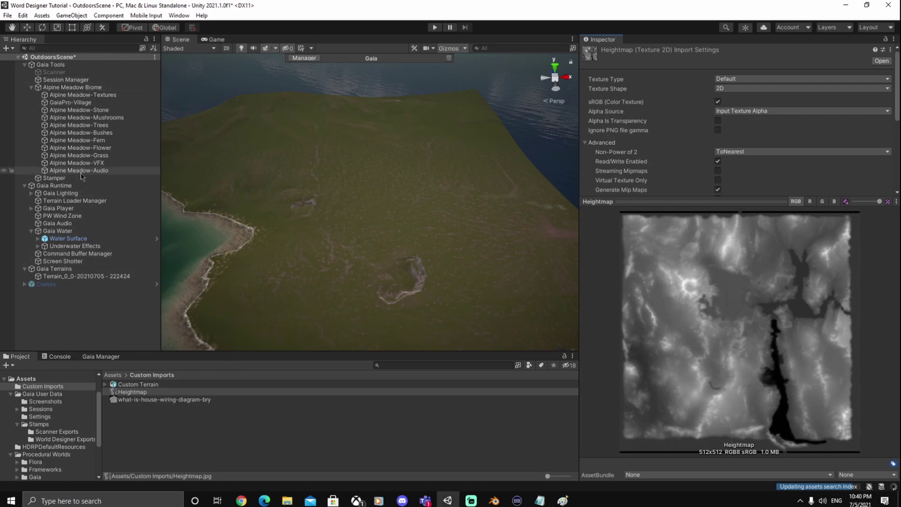
Deactivate the terrain object and activate the Gaia Scanner
left_click(86, 276)
left_click(604, 52)
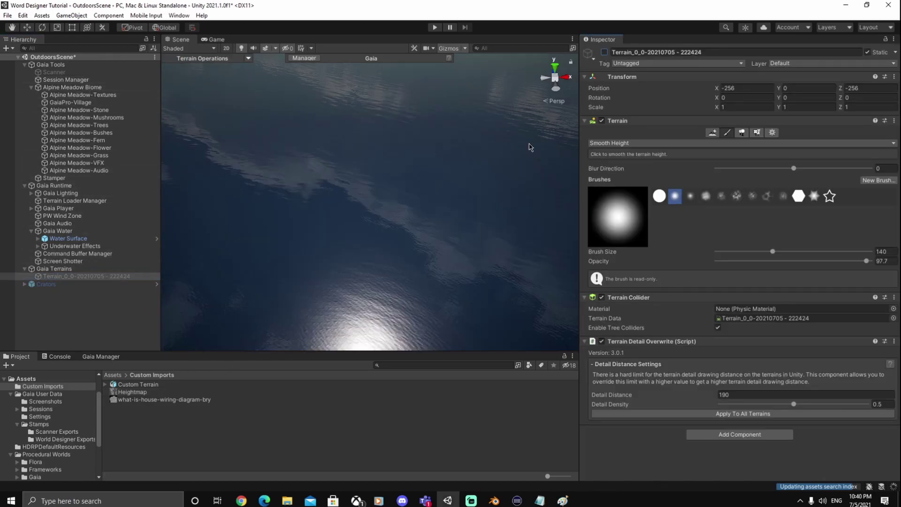
left_click(113, 334)
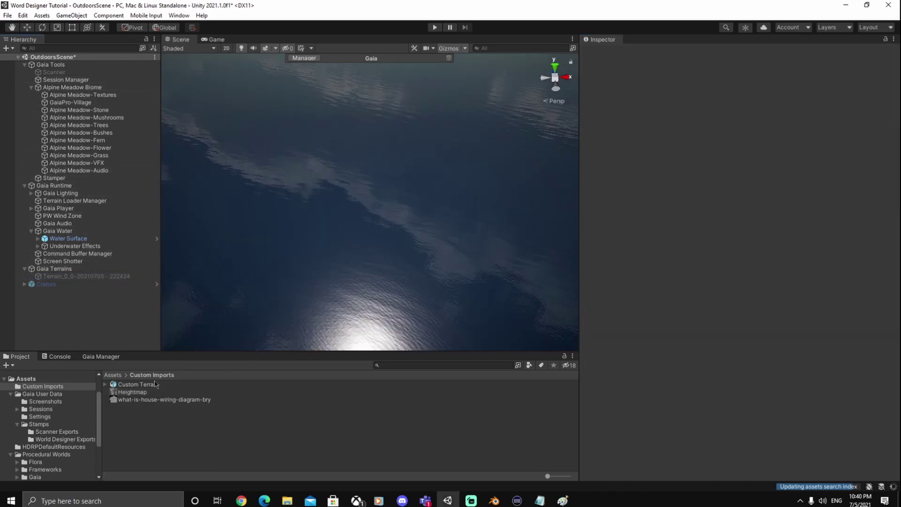
left_click(60, 72)
left_click(604, 52)
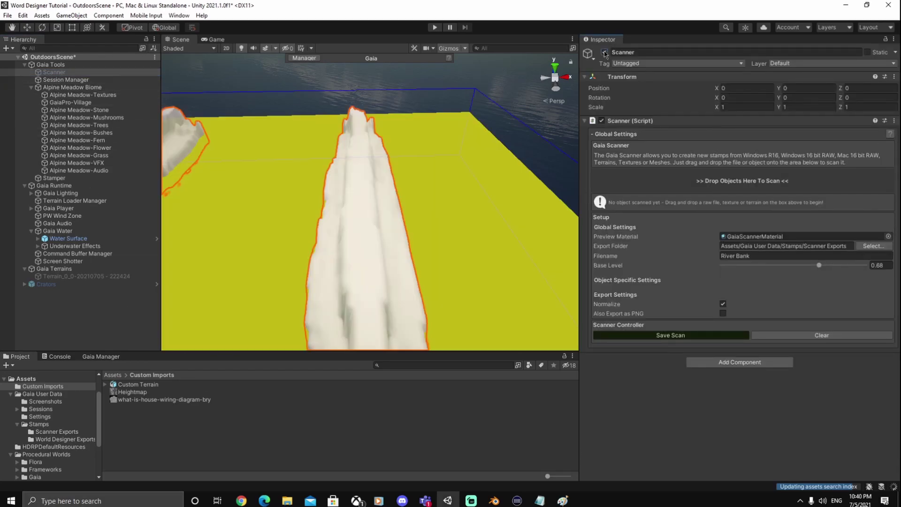
left_click_drag(504, 267, 479, 277, "alt")
scroll(508, 258, "down", 5)
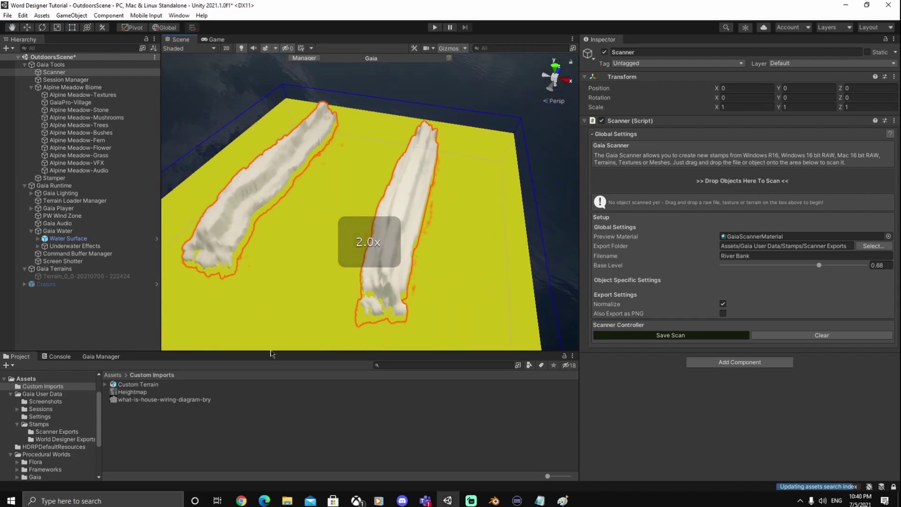
Load the Heightmap texture from Custom Imports into the Scanner and raise the Scanner to Y 78.3
left_click_drag(140, 392, 666, 213)
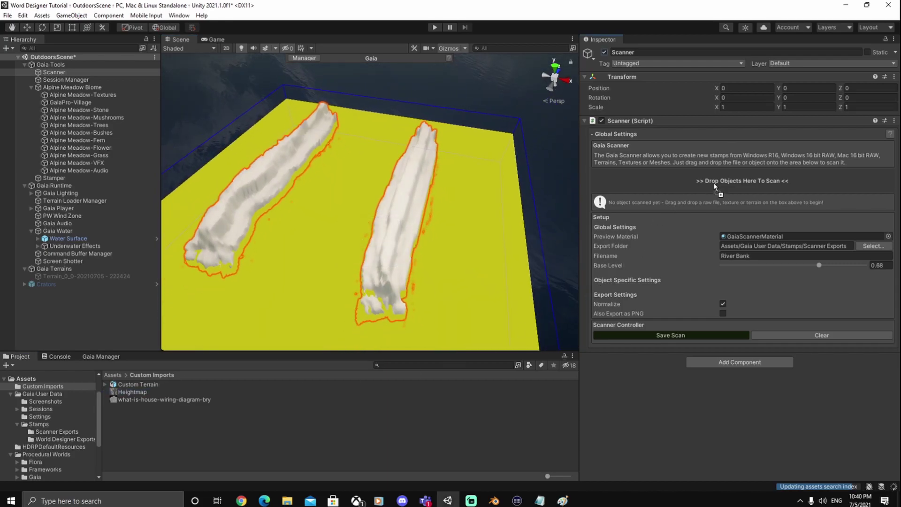
left_click_drag(713, 182, 713, 185)
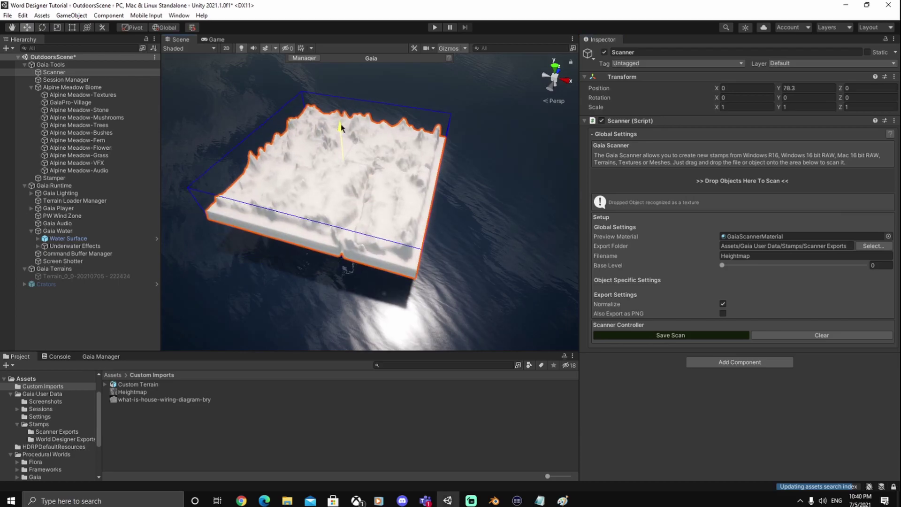
scroll(366, 223, "up", 3)
scroll(366, 222, "up", 5)
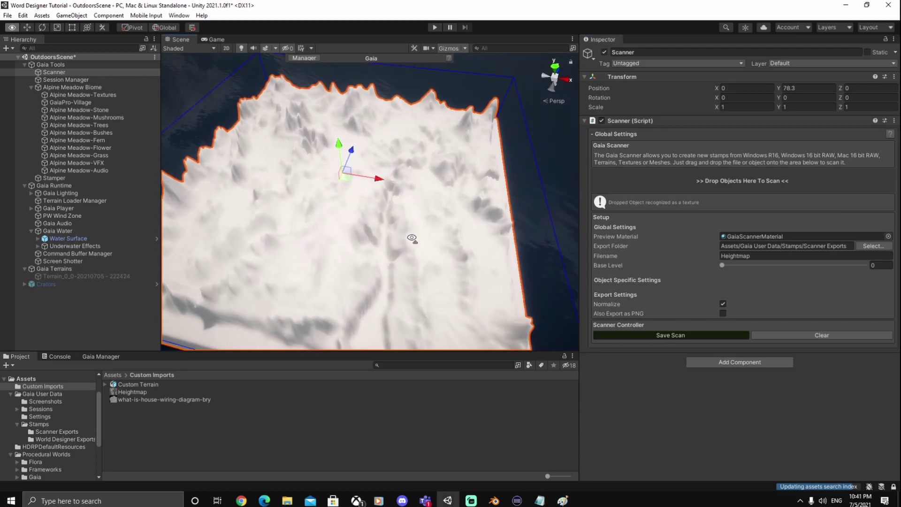
left_click_drag(455, 271, 446, 273, "alt")
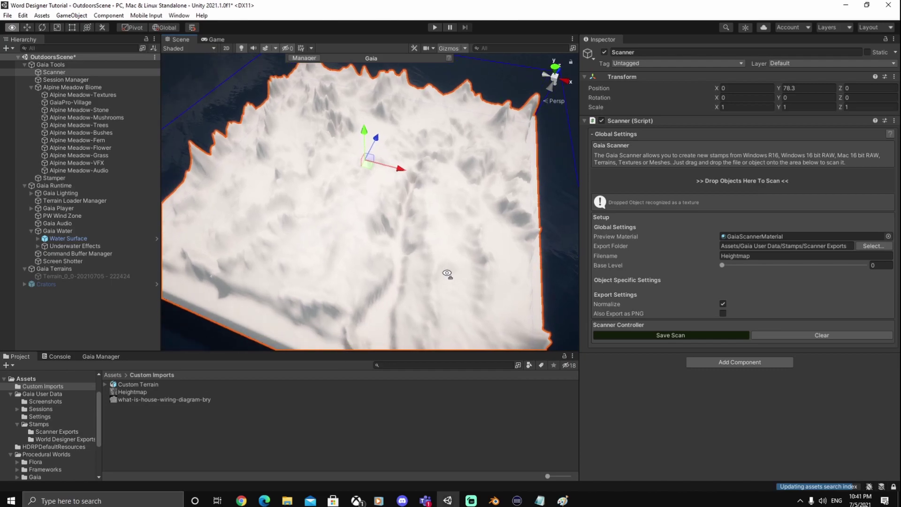
Set the scan's Base Level to 0.09, save the scan as Heightmap, and inspect the exported stamp
left_click_drag(606, 263, 609, 262)
left_click_drag(610, 265, 610, 266)
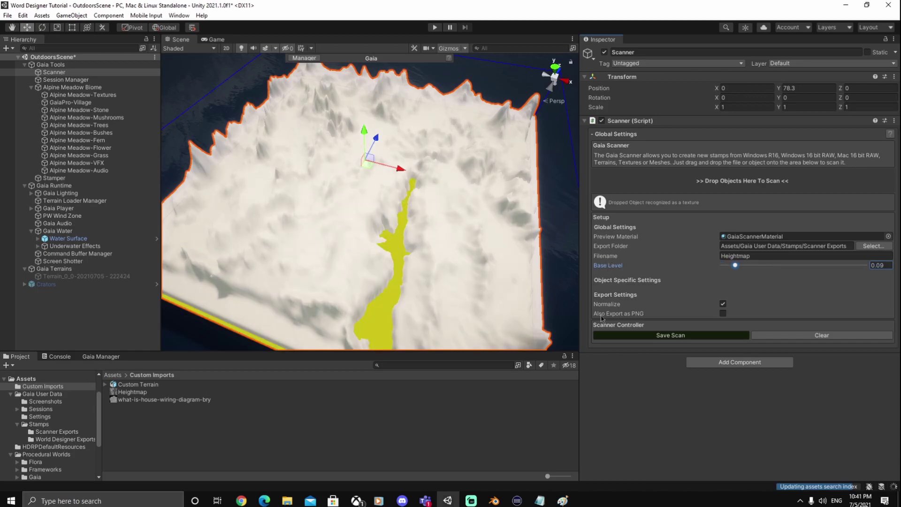
left_click(682, 336)
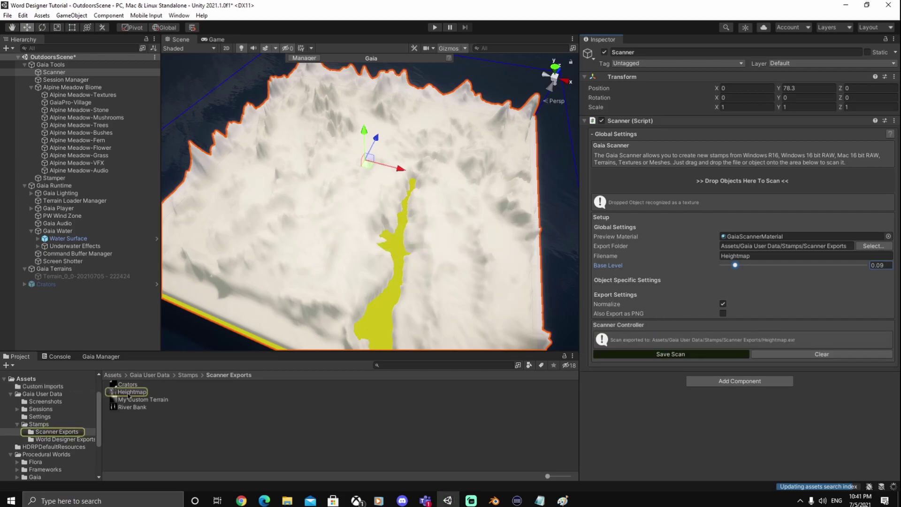
left_click(129, 392)
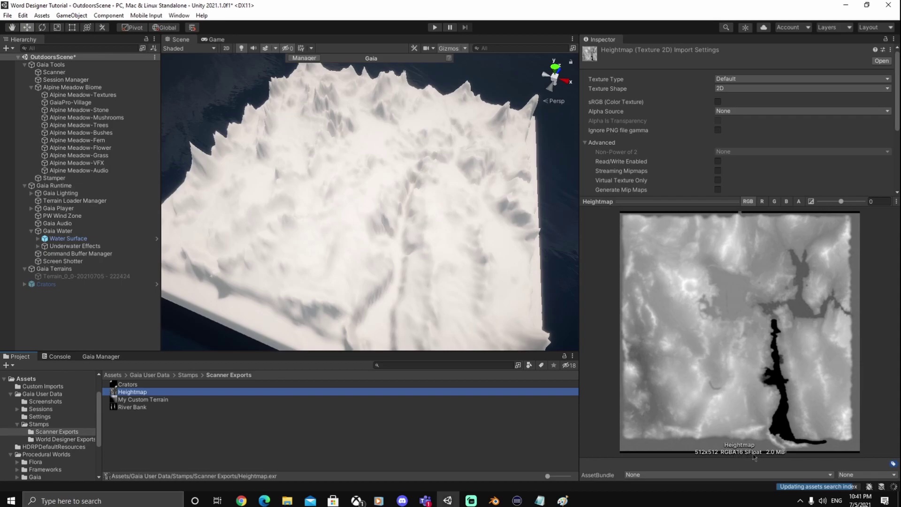
Deactivate the Scanner object and clear the selection
left_click(68, 314)
right_click_drag(259, 213, 143, 84)
left_click(53, 72)
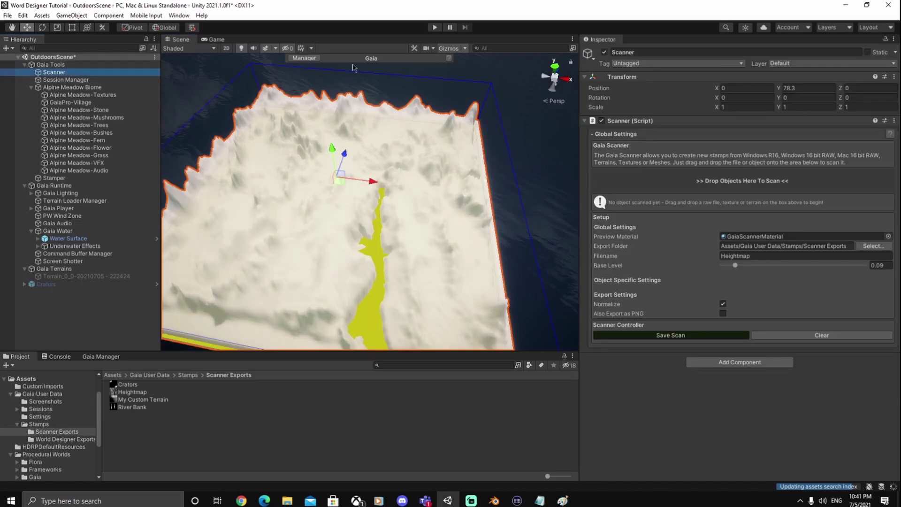
left_click(604, 52)
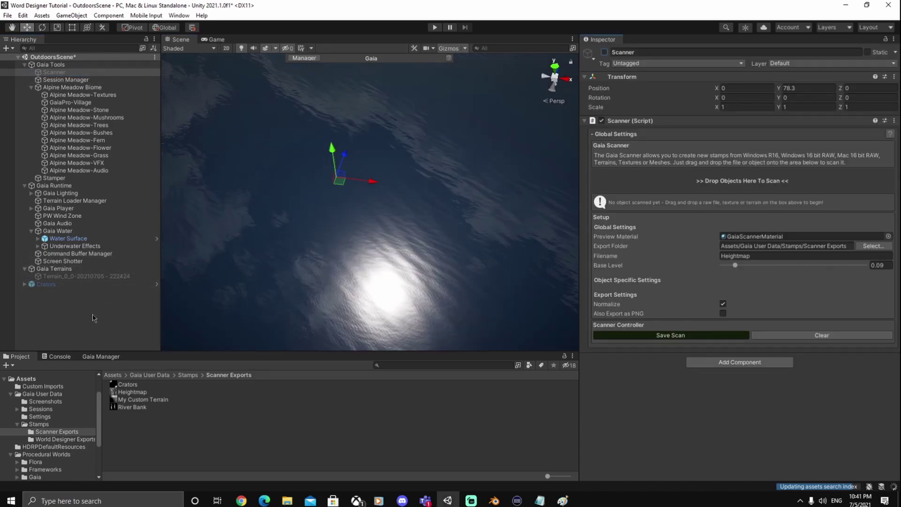
left_click(93, 318)
Choose Heightmap from Scanner Exports as the Stamper's stamp image and apply it
left_click(56, 178)
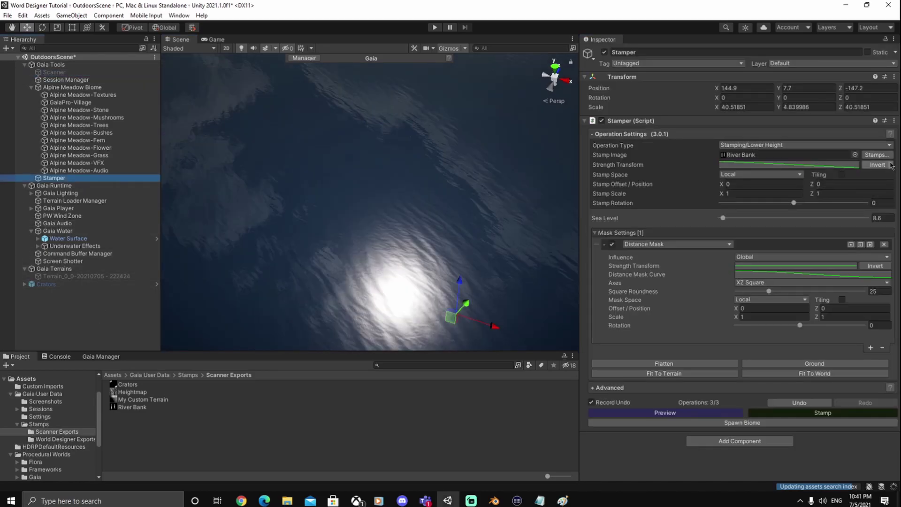
left_click(876, 155)
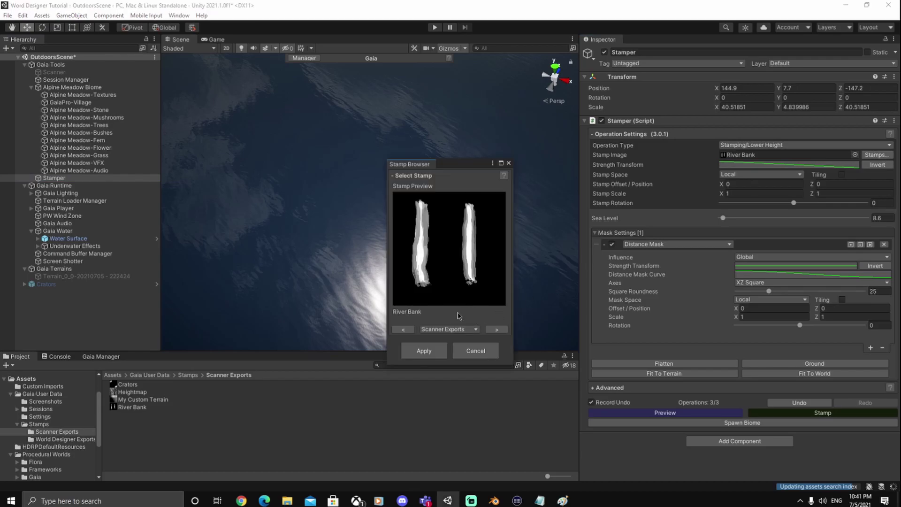
left_click(412, 330)
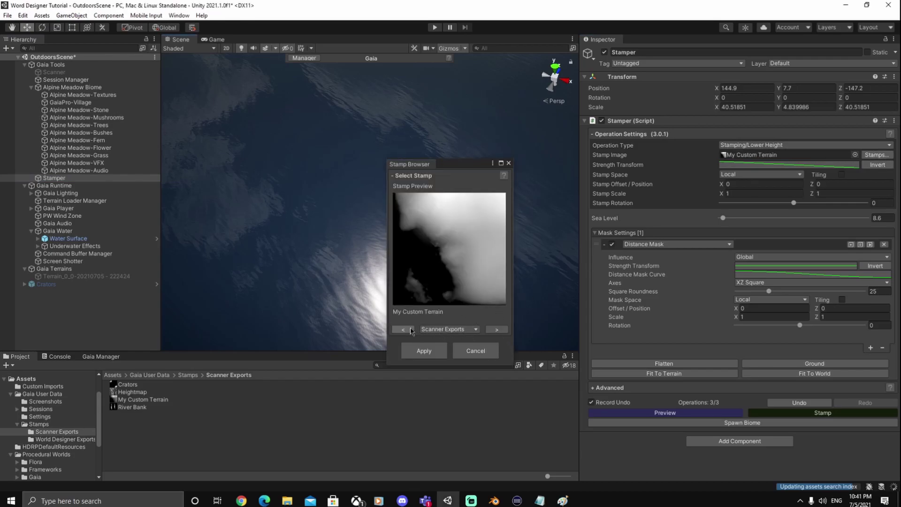
left_click(411, 330)
left_click(443, 350)
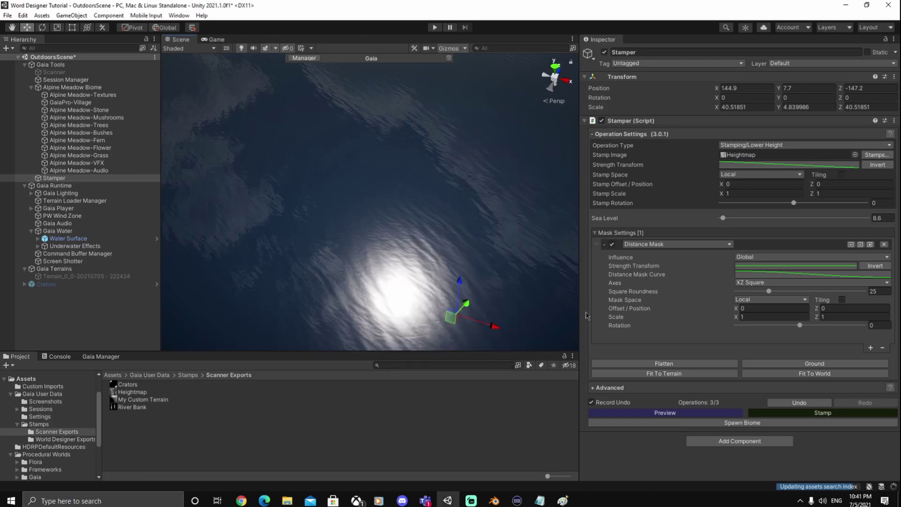
Reactivate the terrain tile under Gaia Terrains and fit the Stamper to the world
left_click(79, 277)
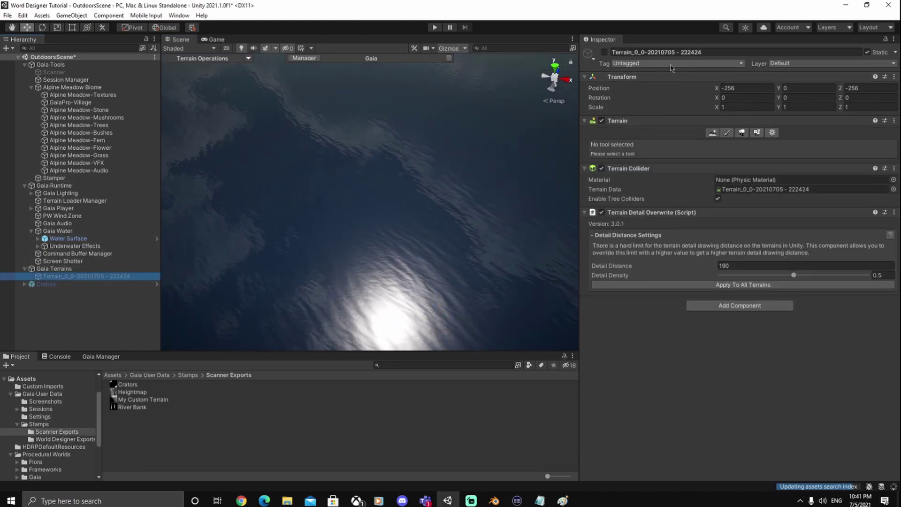
left_click(605, 52)
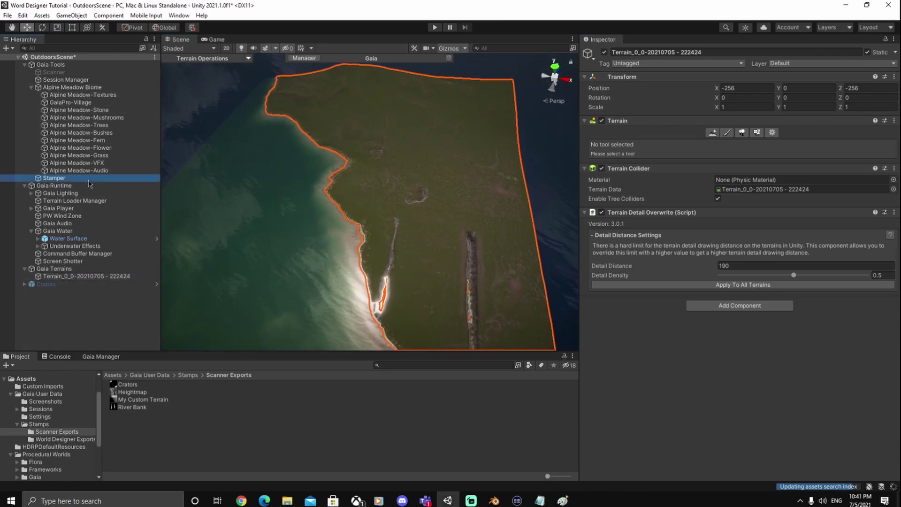
left_click(54, 177)
left_click(780, 374)
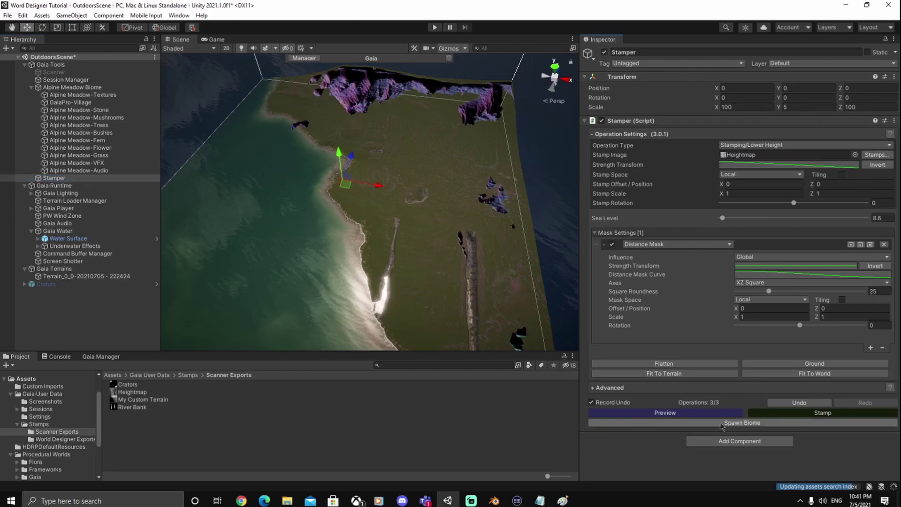
Flatten the terrain tiles and set the Stamper's operation type to Raise Height
left_click(676, 364)
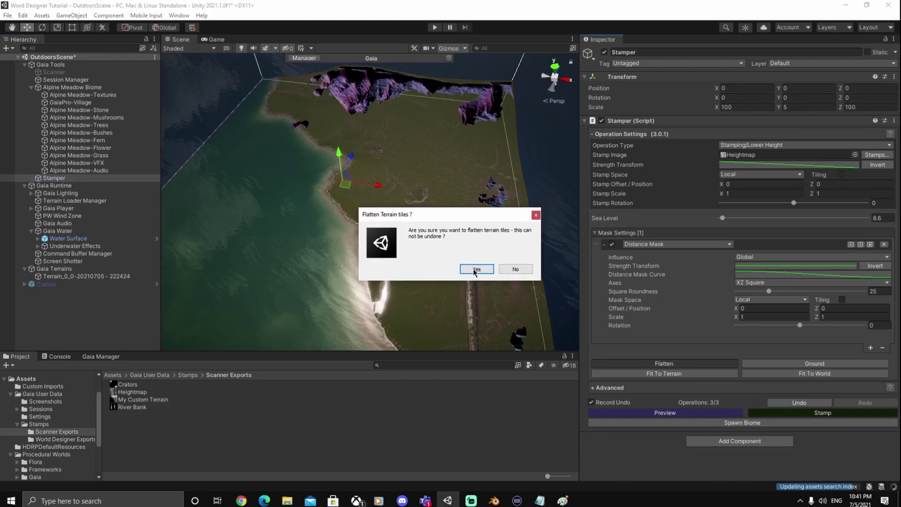
left_click(470, 269)
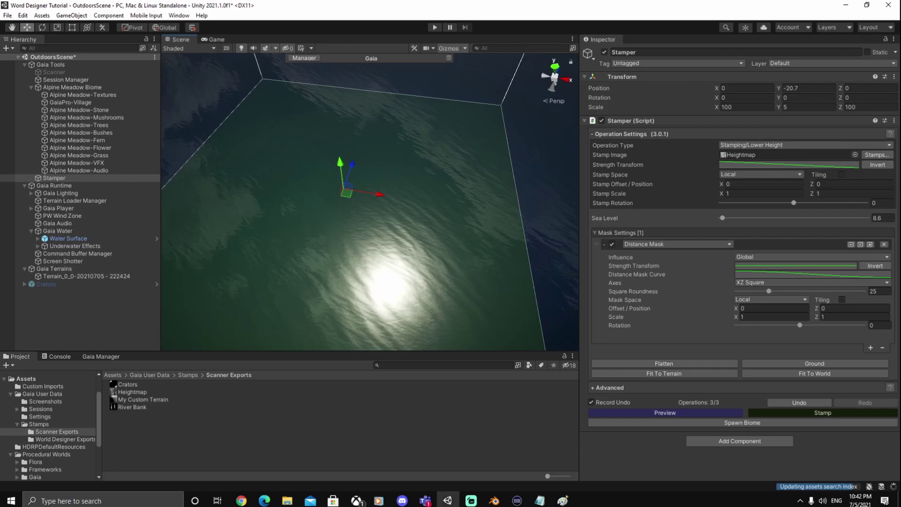
left_click(868, 145)
mouse_move(690, 155)
left_click(805, 156)
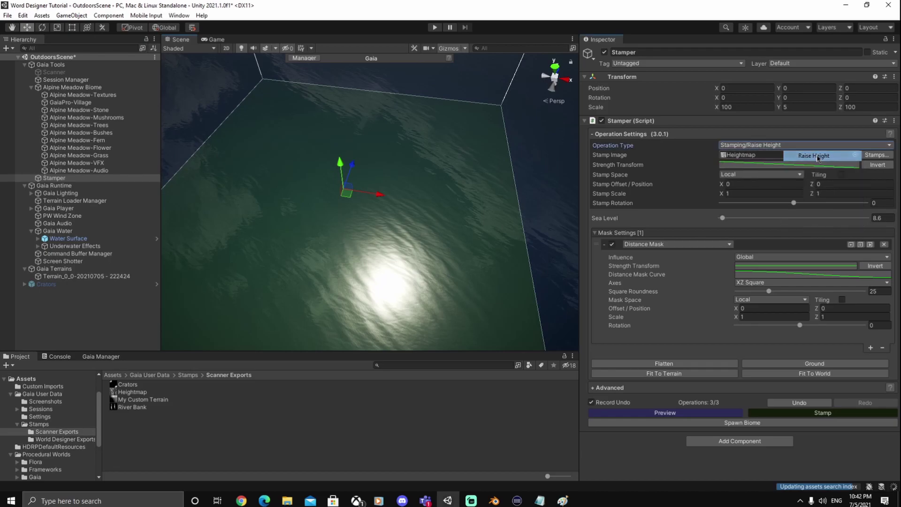
Examine the Heightmap stamp's preview on the terrain and its image in the stamp browser
left_click_drag(440, 210, 469, 216, "alt")
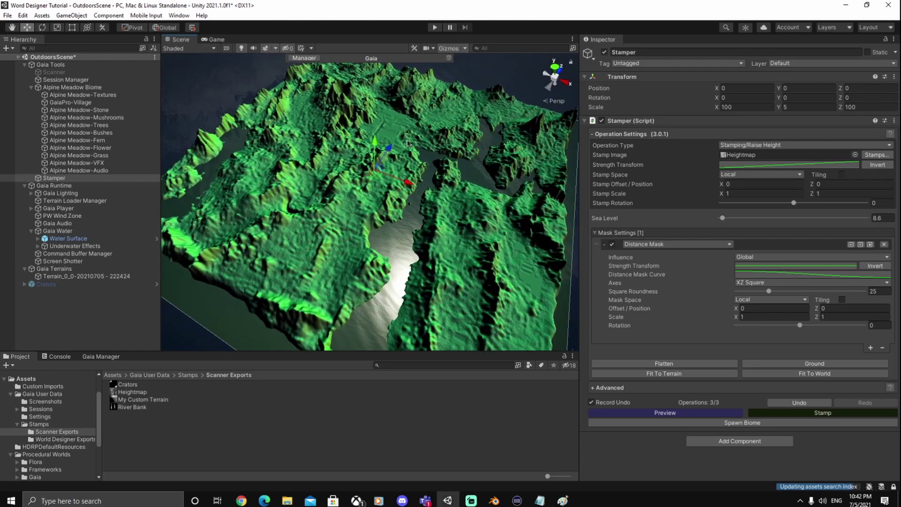
left_click_drag(380, 142, 343, 164, "alt")
left_click(747, 155)
left_click(883, 155)
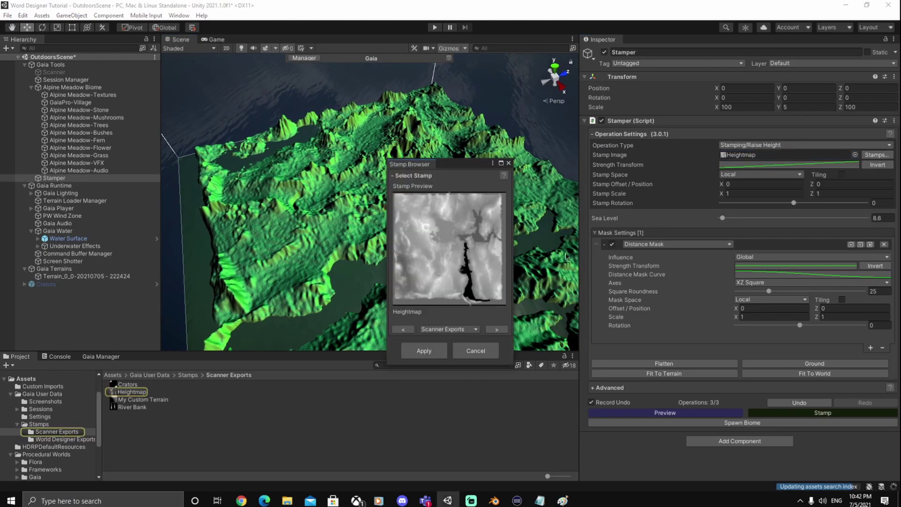
left_click(457, 350)
Move the Stamper to Y 0.2 and Z -8.1 and stamp the Heightmap onto the terrain
right_click_drag(375, 155, 414, 182)
left_click_drag(408, 183, 388, 172)
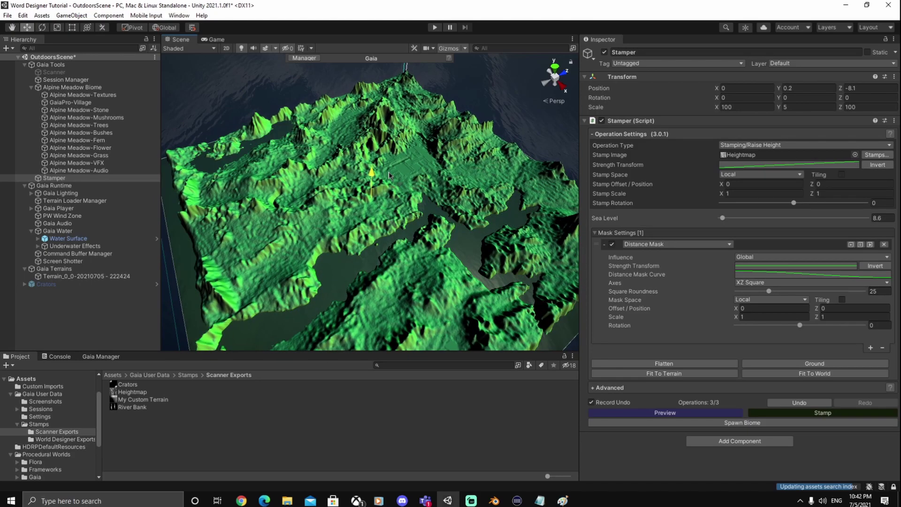
left_click_drag(468, 280, 511, 278, "alt")
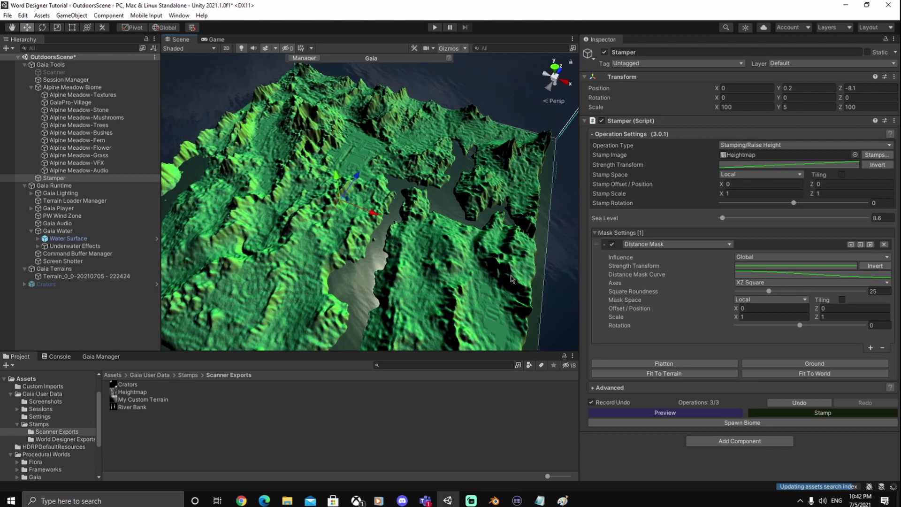
left_click(789, 413)
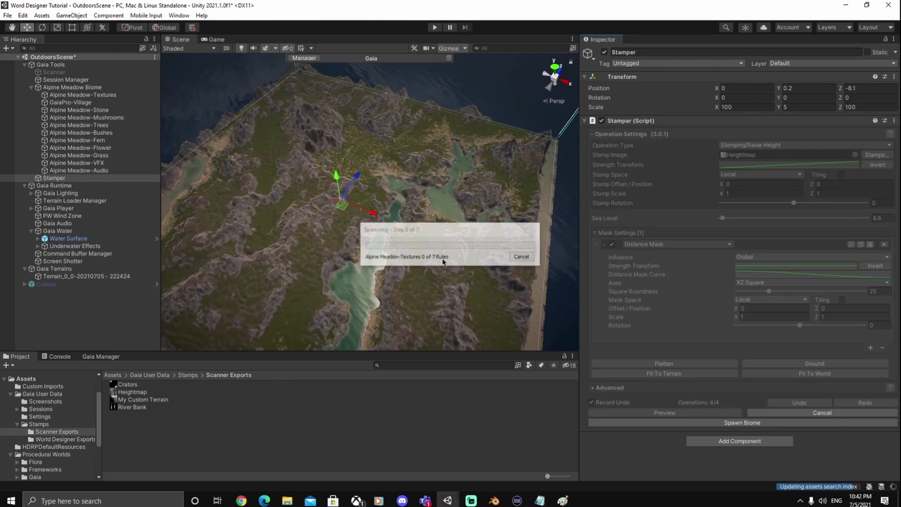
left_click_drag(368, 234, 422, 221, "alt")
scroll(307, 272, "up", 3)
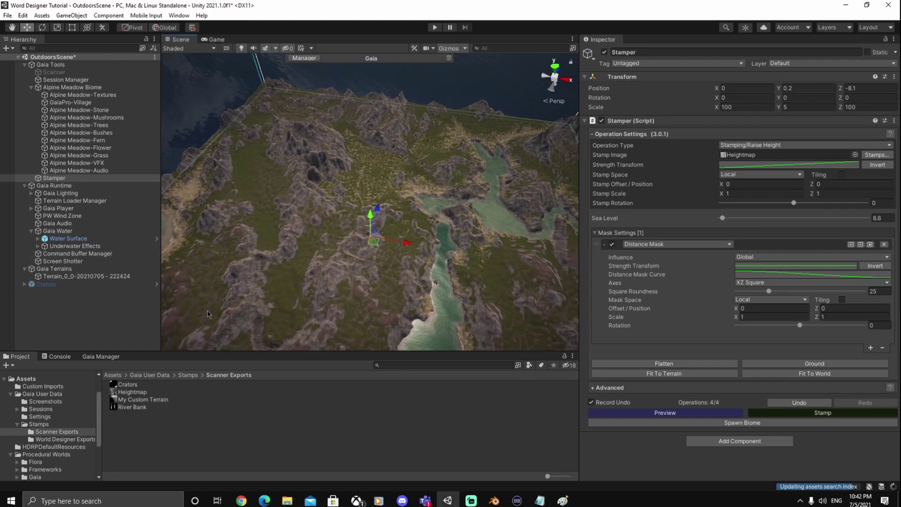
Select the terrain and set up the Smooth Height tool with a brush size of 282
left_click(128, 330)
left_click(433, 232)
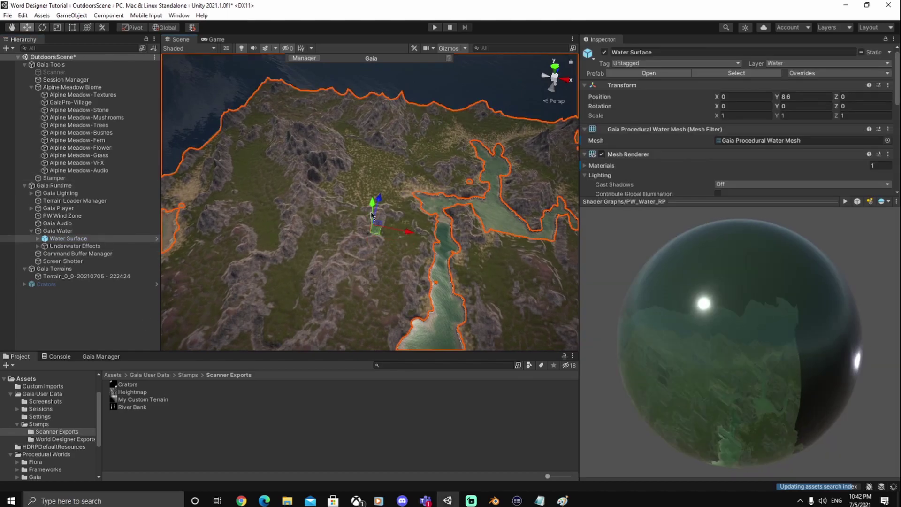
left_click(367, 171)
left_click(726, 132)
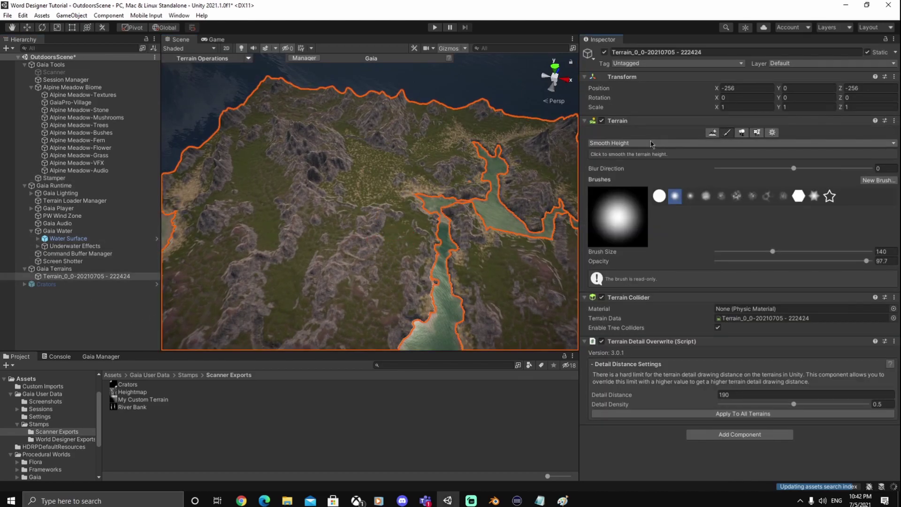
left_click(653, 142)
left_click(631, 195)
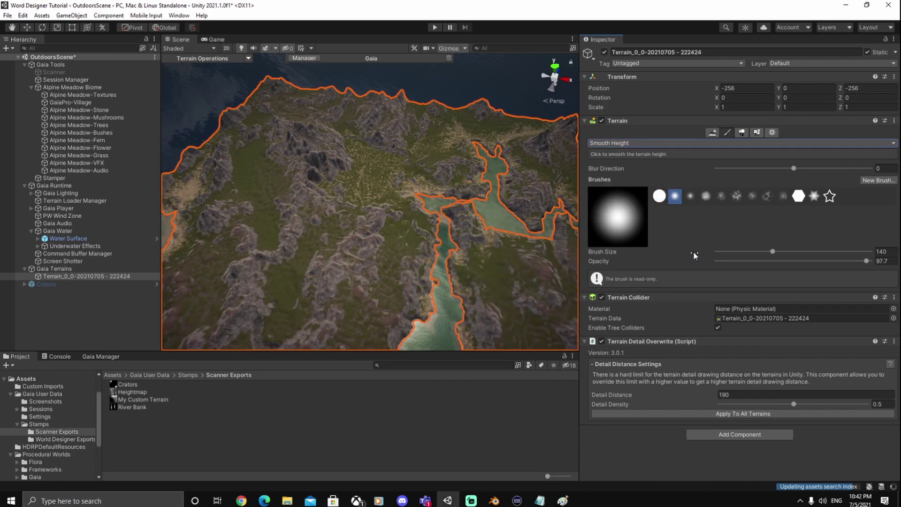
left_click_drag(784, 254, 787, 254)
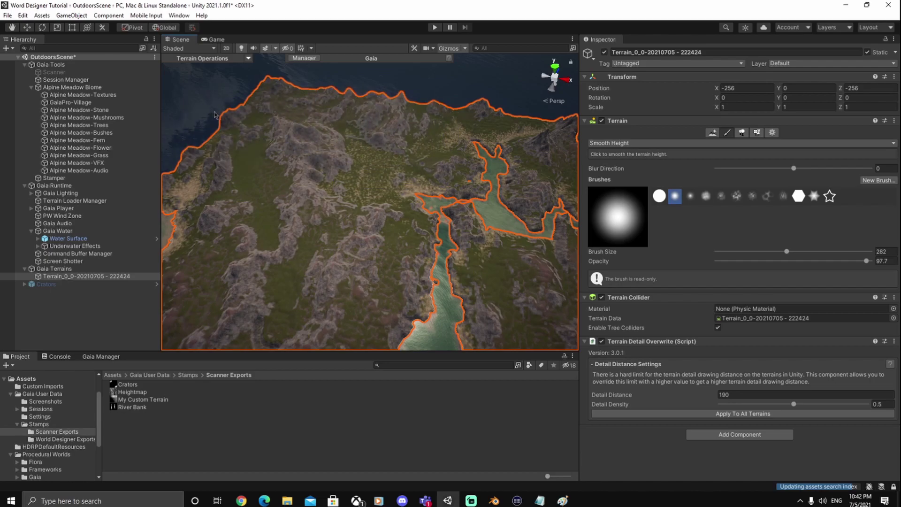
Smooth the rough mountains and river surroundings across the terrain with the brush, then clear the selection
mouse_move(237, 203)
left_mouse_down("alt")
mouse_move(462, 277)
mouse_move(521, 207)
mouse_move(380, 212)
mouse_move(340, 187)
mouse_move(410, 187)
mouse_move(396, 195)
mouse_move(413, 241)
mouse_move(516, 141)
mouse_move(355, 130)
mouse_move(293, 177)
mouse_move(282, 157)
left_mouse_up("alt")
scroll(370, 190, "up", 5)
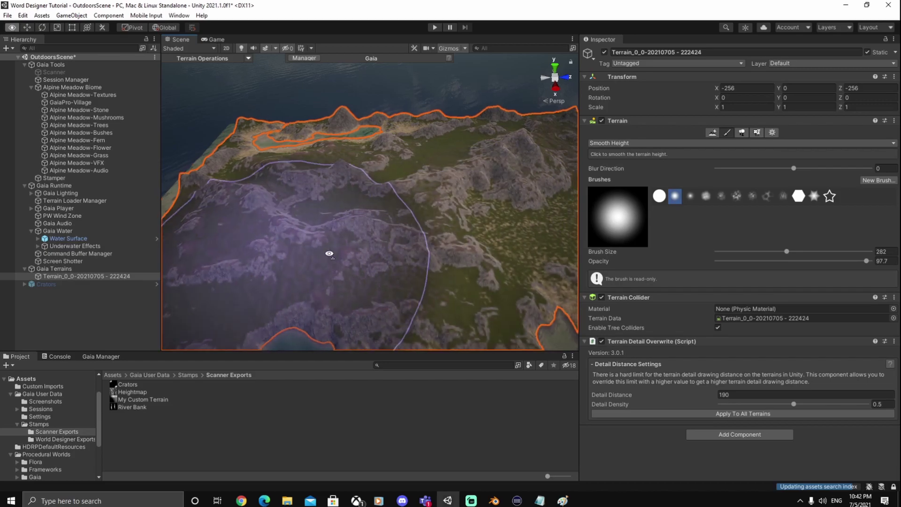
left_click_drag(294, 241, 370, 235, "alt")
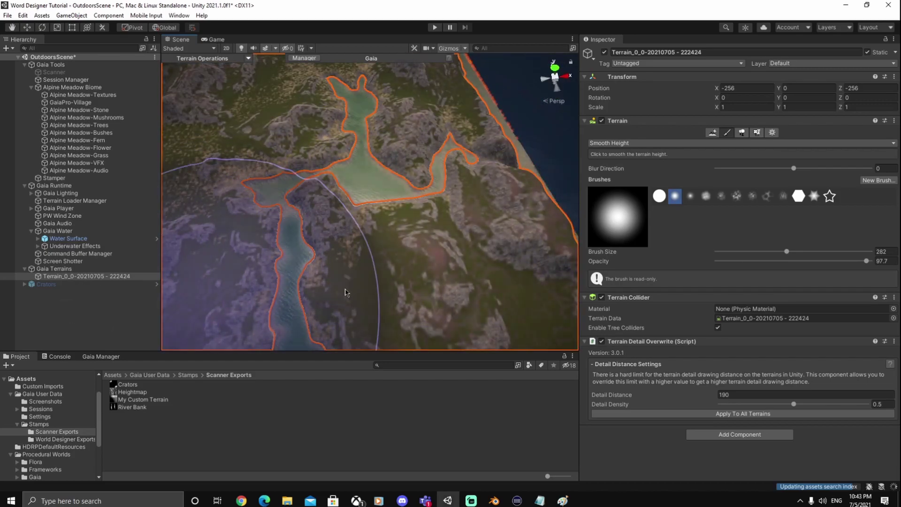
scroll(337, 218, "up", 5)
left_click_drag(406, 277, 386, 129, "alt")
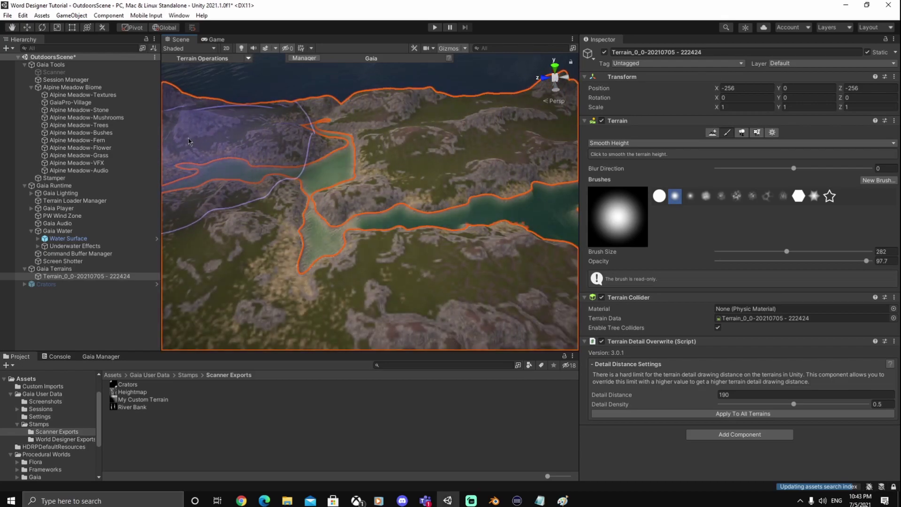
mouse_move(298, 212)
left_mouse_down("alt")
mouse_move(449, 215)
mouse_move(469, 200)
mouse_move(461, 195)
mouse_move(459, 211)
mouse_move(312, 162)
mouse_move(213, 179)
mouse_move(489, 173)
mouse_move(457, 171)
mouse_move(438, 195)
mouse_move(271, 262)
mouse_move(438, 197)
mouse_move(413, 200)
mouse_move(263, 305)
mouse_move(395, 280)
left_mouse_up("alt")
right_click_drag(395, 280, 385, 151)
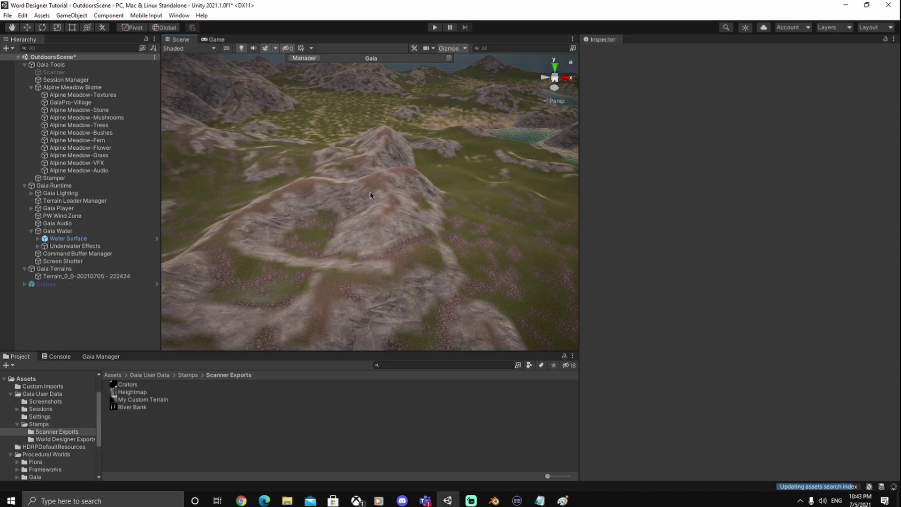
Respawn the Alpine Meadow-Textures spawner across the whole world
left_click(82, 95)
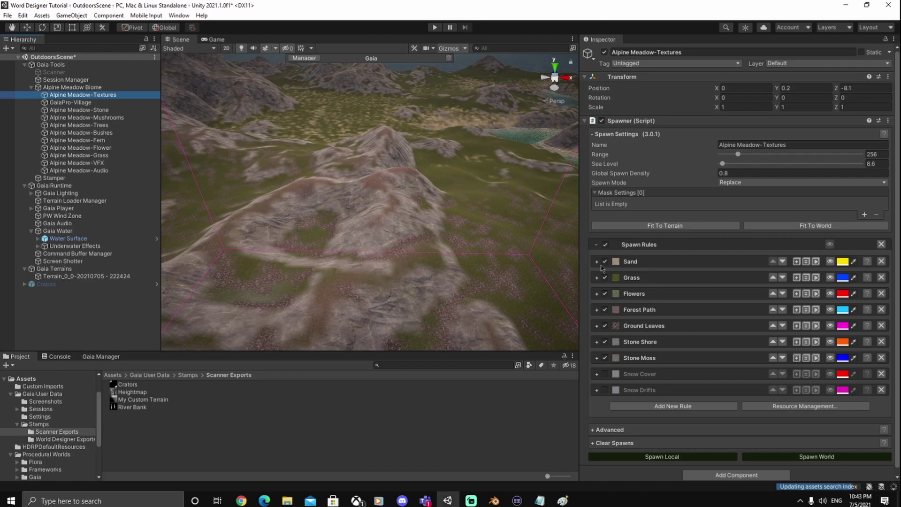
right_click_drag(353, 236, 548, 218)
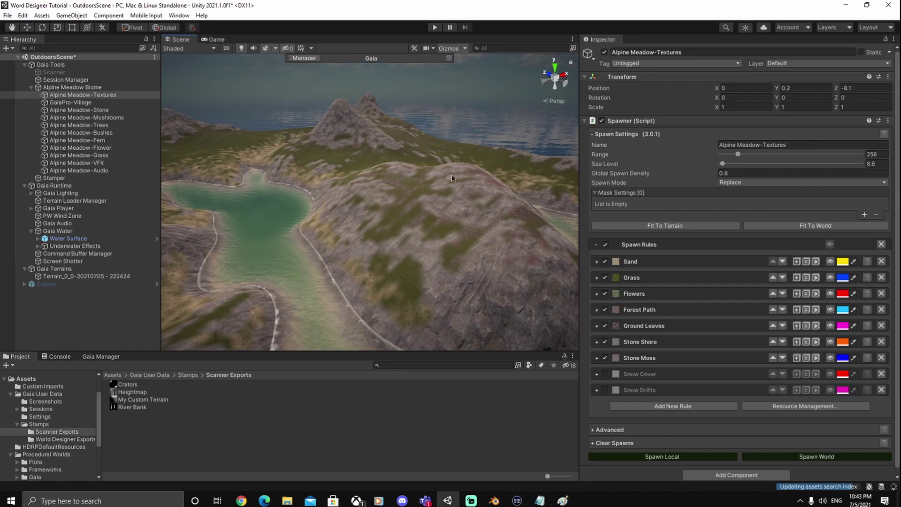
right_click_drag(339, 150, 317, 212)
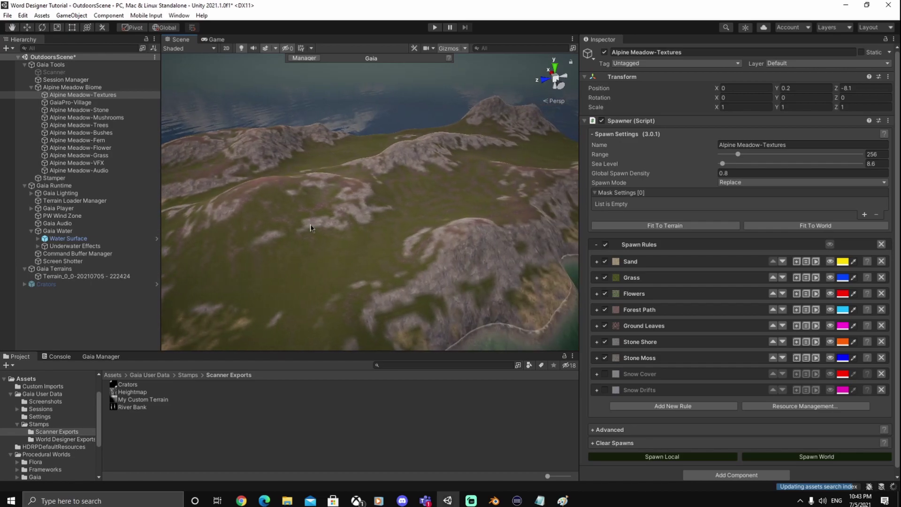
right_click_drag(494, 213, 464, 242)
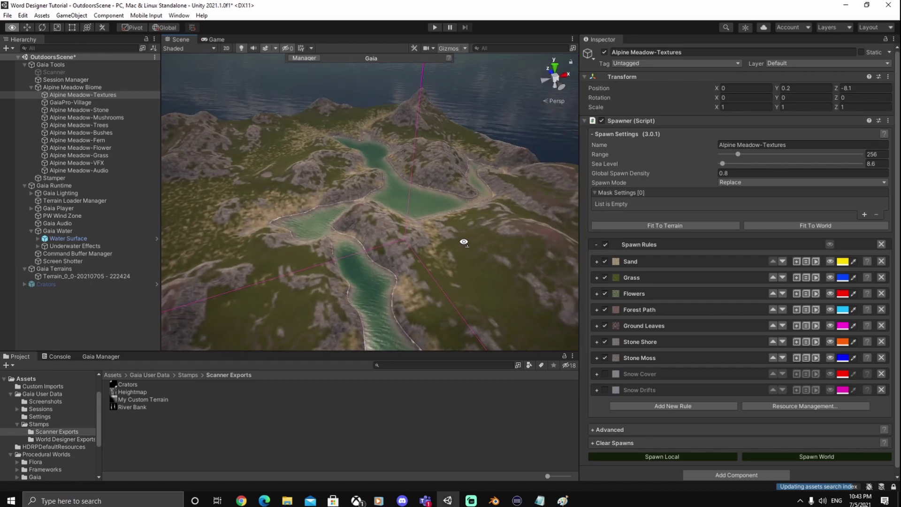
right_click_drag(431, 177, 328, 176)
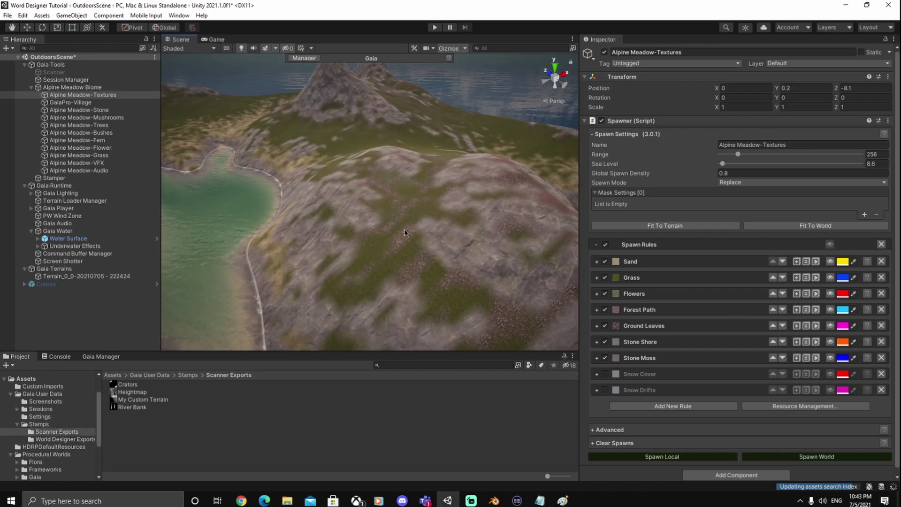
right_click_drag(380, 282, 461, 294)
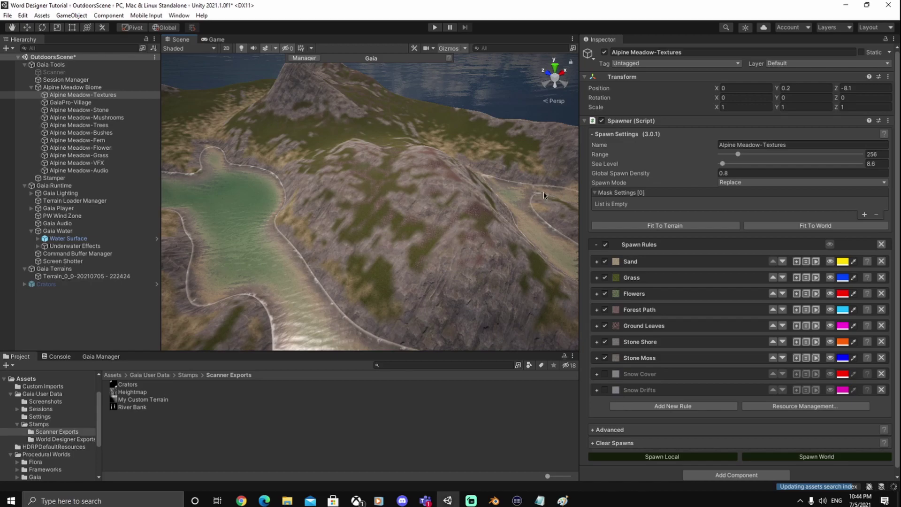
right_click_drag(214, 137, 348, 131)
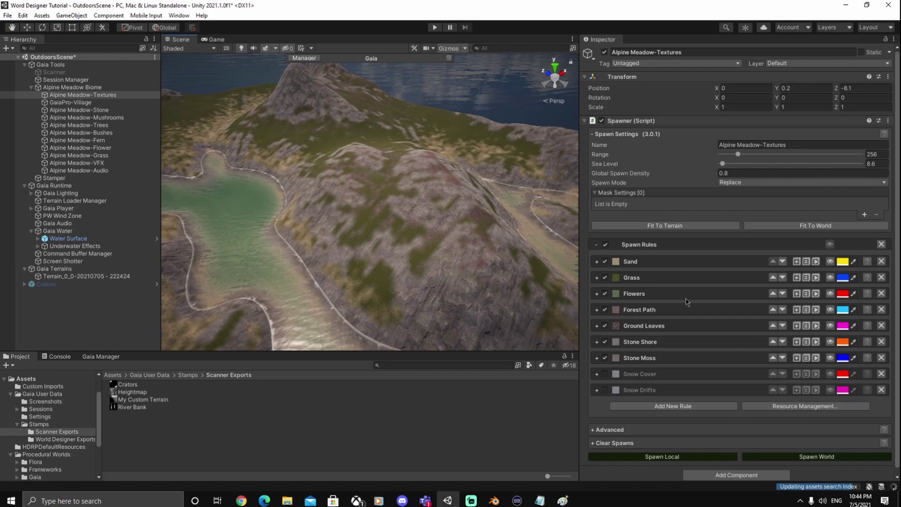
left_click(816, 456)
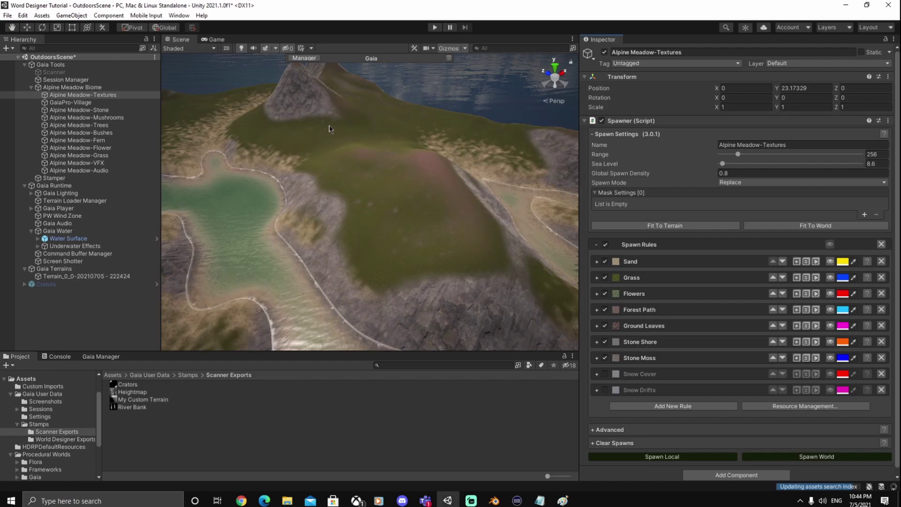
Inspect the texturing on the smoothed hills, shores and meadows from several angles
left_click_drag(465, 253, 280, 169, "alt")
left_click_drag(562, 235, 354, 203, "alt")
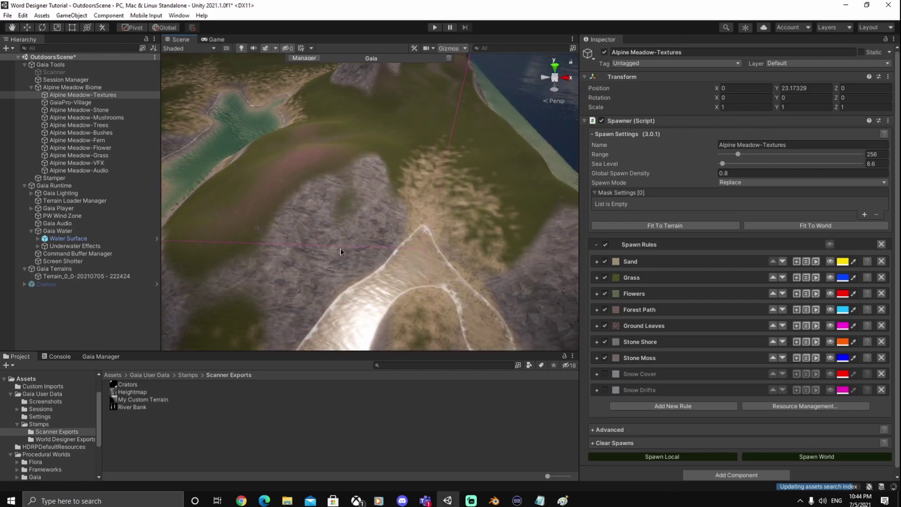
left_click_drag(393, 256, 197, 236, "alt")
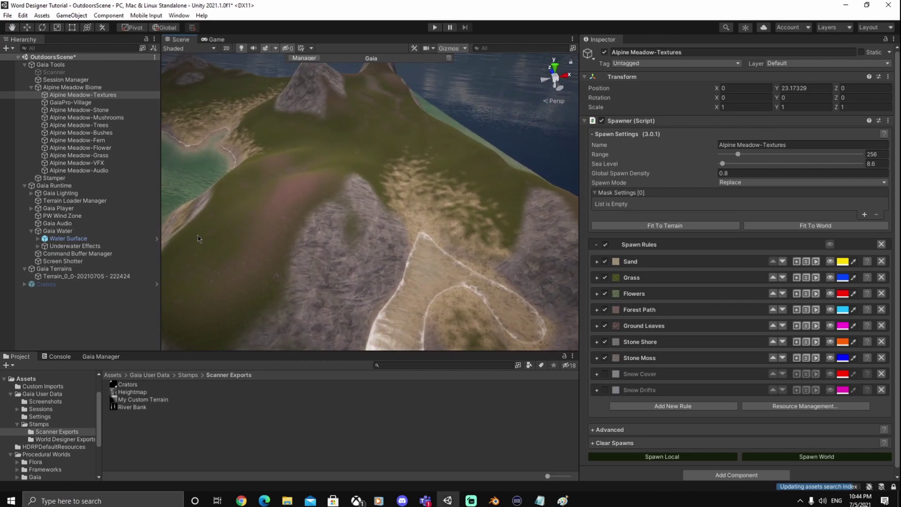
left_click_drag(407, 158, 207, 174, "alt")
left_click_drag(431, 240, 397, 206, "alt")
left_click_drag(403, 200, 384, 259, "alt")
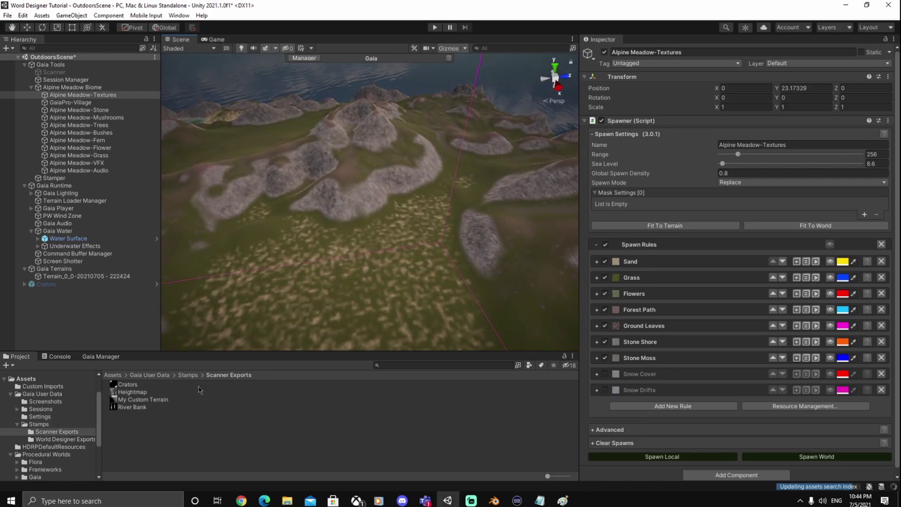
Open the Custom Imports folder in Assets and inspect the what-is-house-wiring-diagram-bry texture
left_click(165, 449)
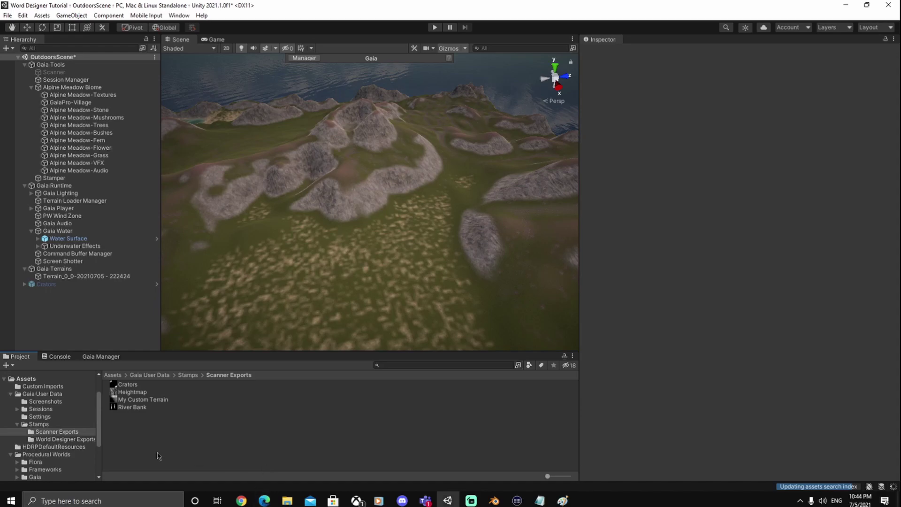
left_click(113, 375)
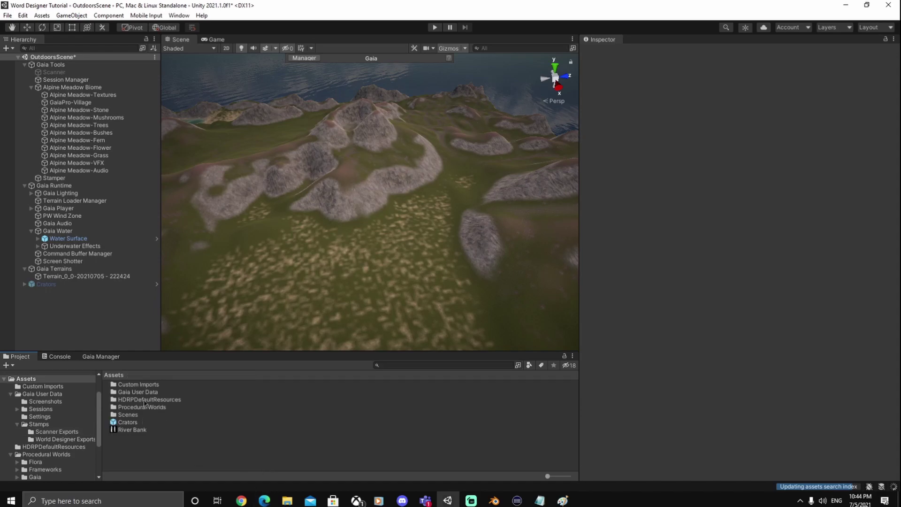
double_click(140, 385)
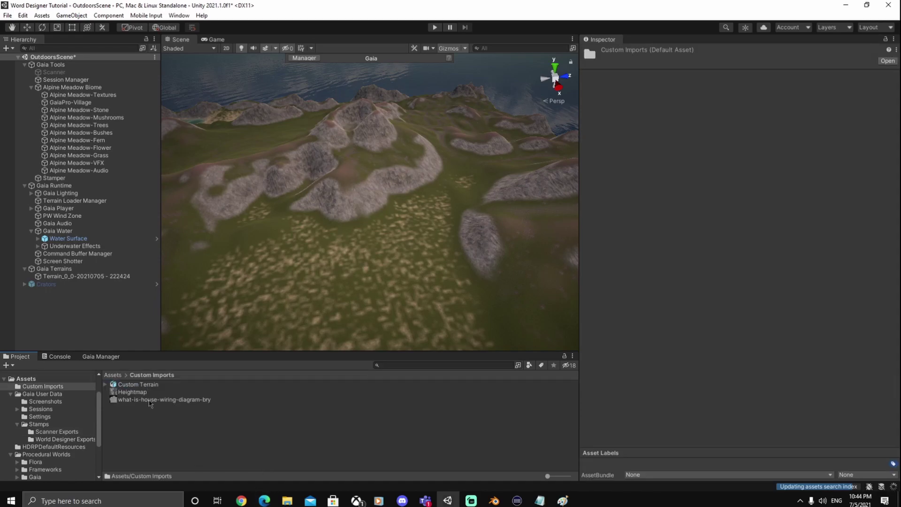
left_click(149, 400)
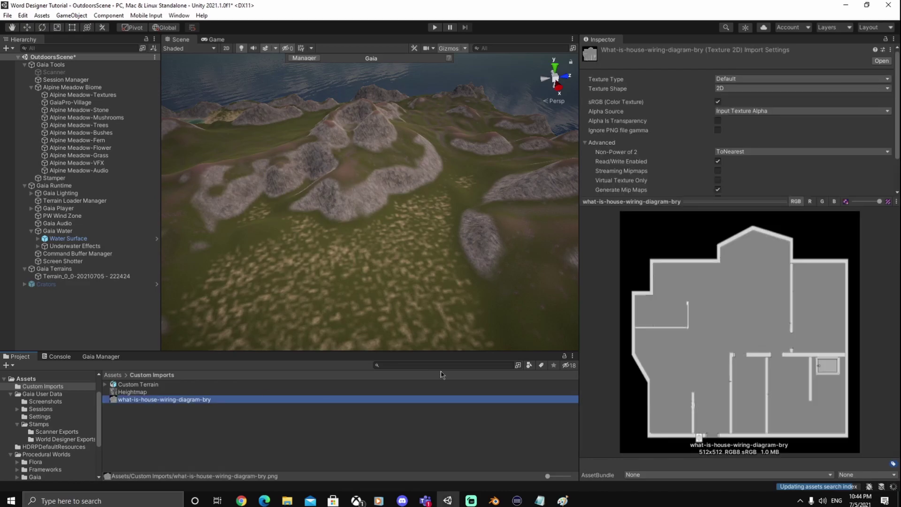
left_click_drag(579, 282, 563, 282)
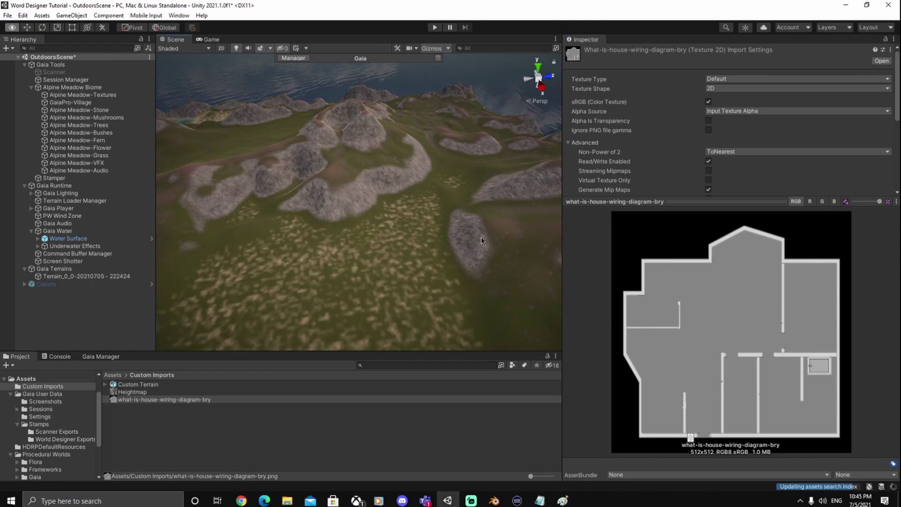
right_click_drag(481, 240, 545, 266)
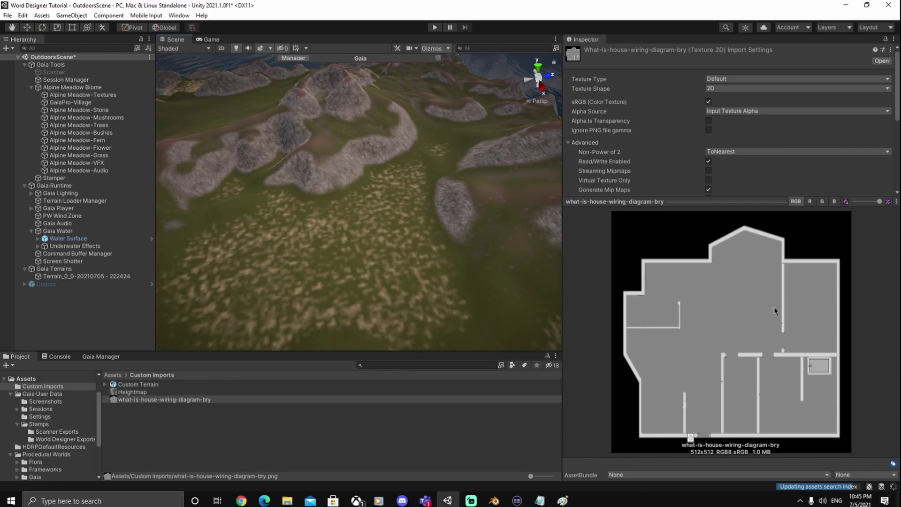
right_click_drag(432, 255, 396, 258)
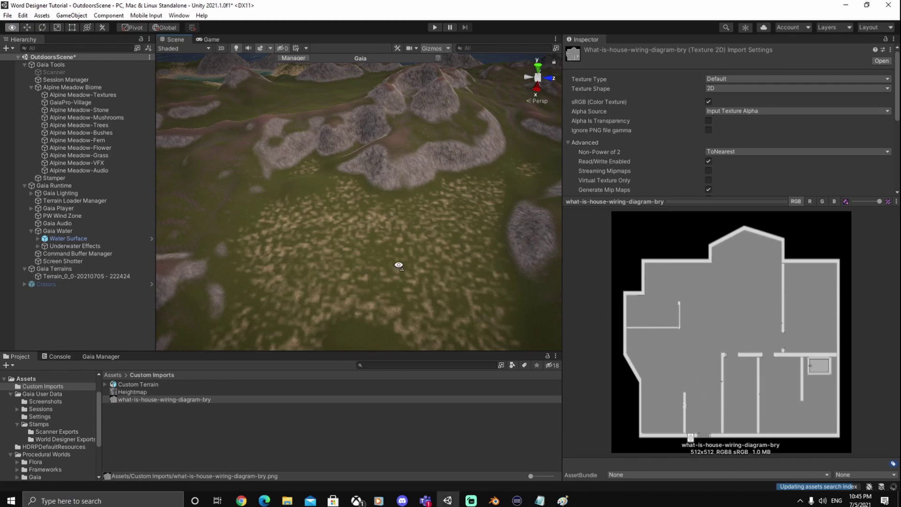
right_click_drag(395, 265, 416, 277)
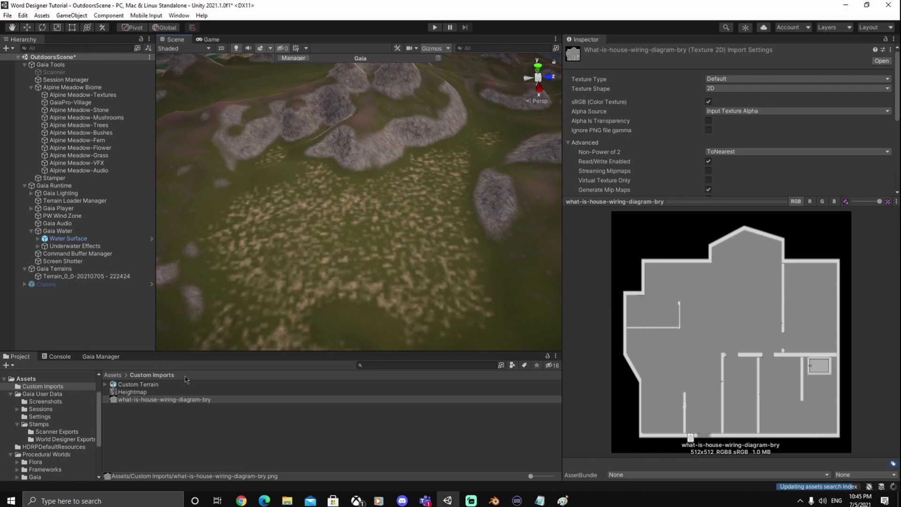
Deactivate the Terrain_0_0 object and activate the Gaia Scanner object in its place
left_click(142, 433)
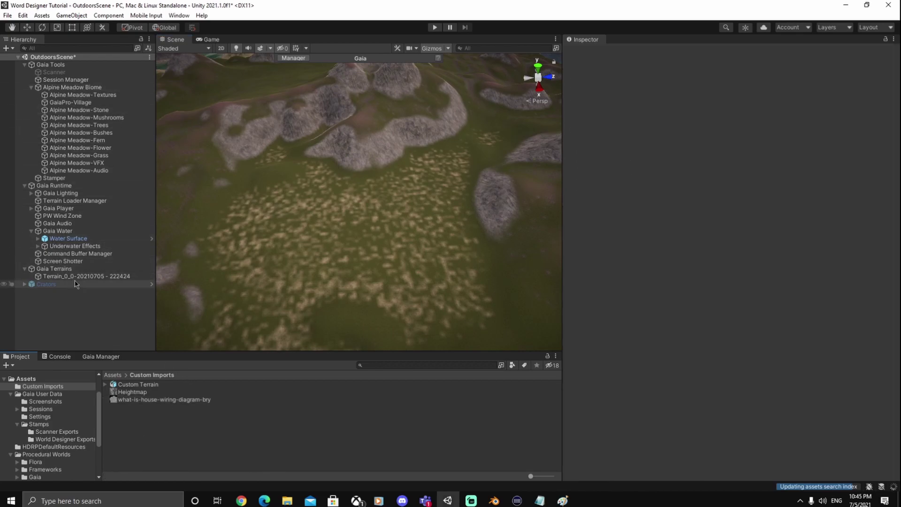
left_click(77, 277)
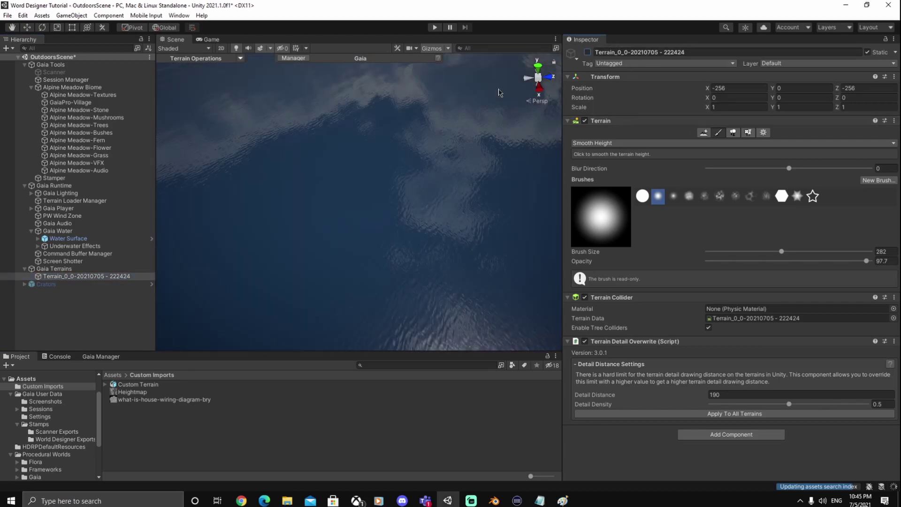
left_click(56, 72)
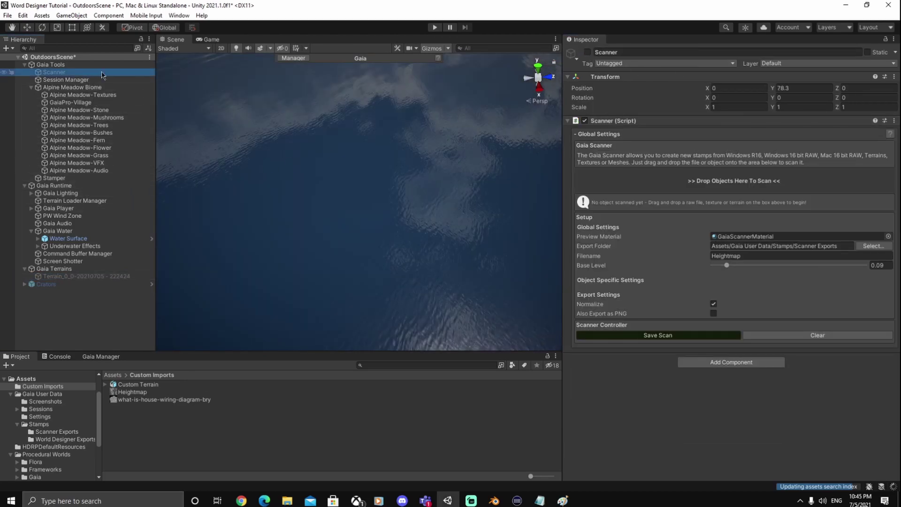
left_click(587, 53)
left_click_drag(478, 235, 372, 189, "alt")
scroll(380, 203, "down", 6, "alt")
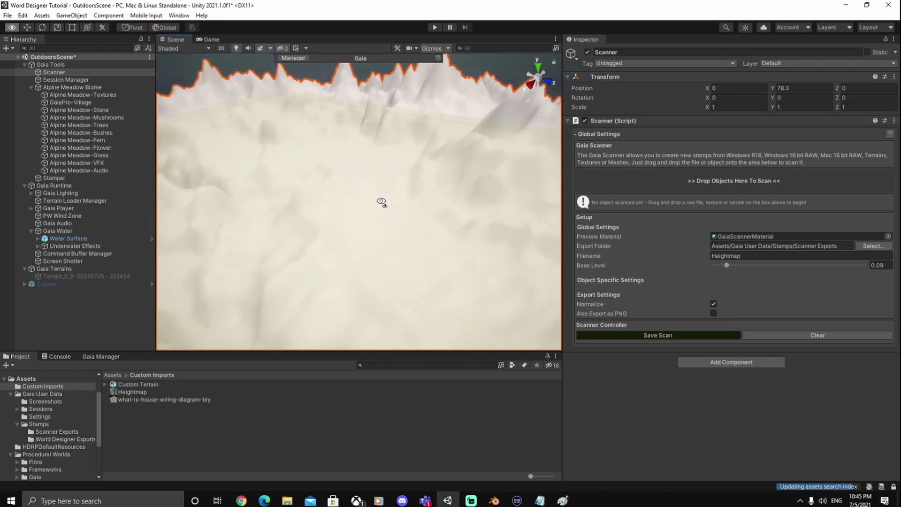
scroll(408, 229, "down", 4, "alt")
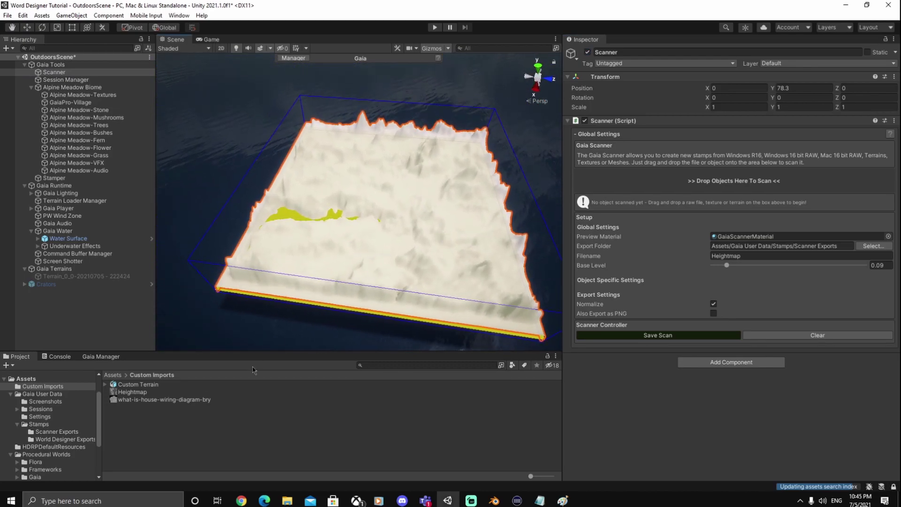
Load the what-is-house-wiring-diagram-bry texture into the Scanner and raise the scanned floor plan to about Y 40.8
left_click_drag(144, 405, 734, 183)
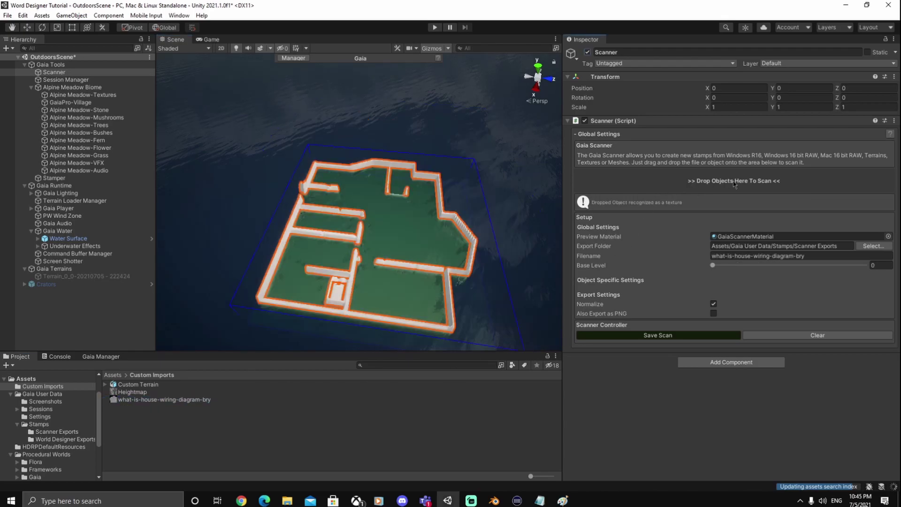
scroll(433, 254, "up", 5)
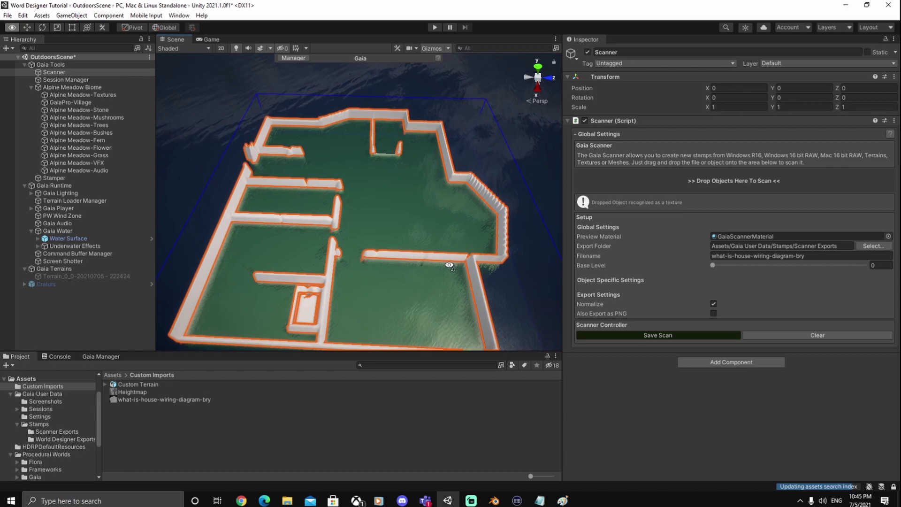
key("w")
left_click_drag(365, 182, 324, 113)
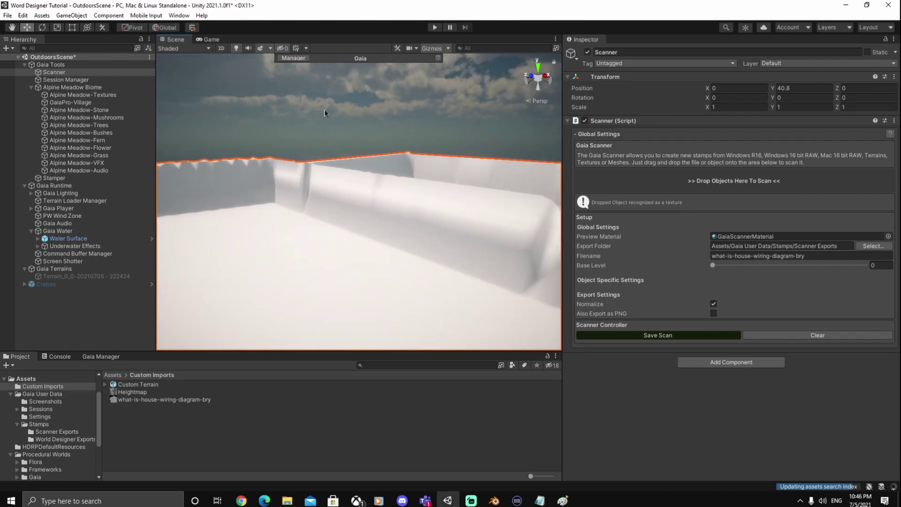
left_click_drag(357, 213, 292, 249, "alt")
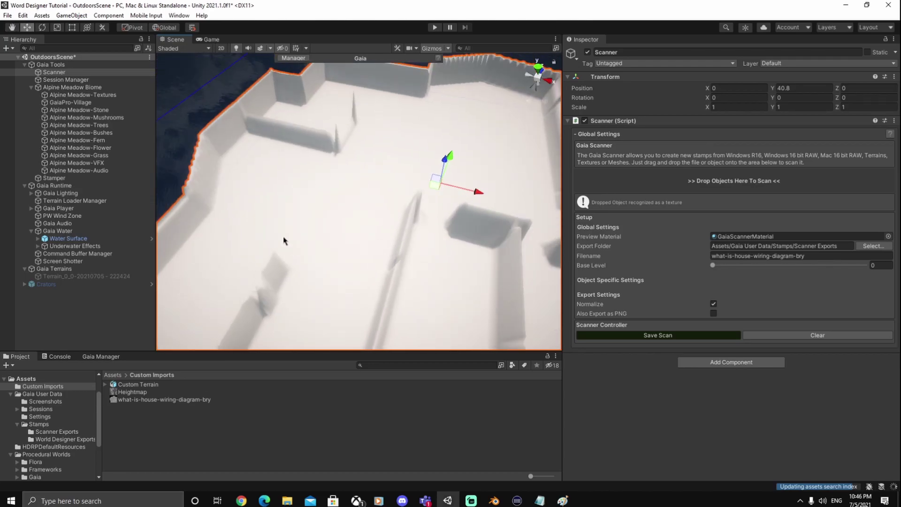
scroll(399, 233, "down", 8)
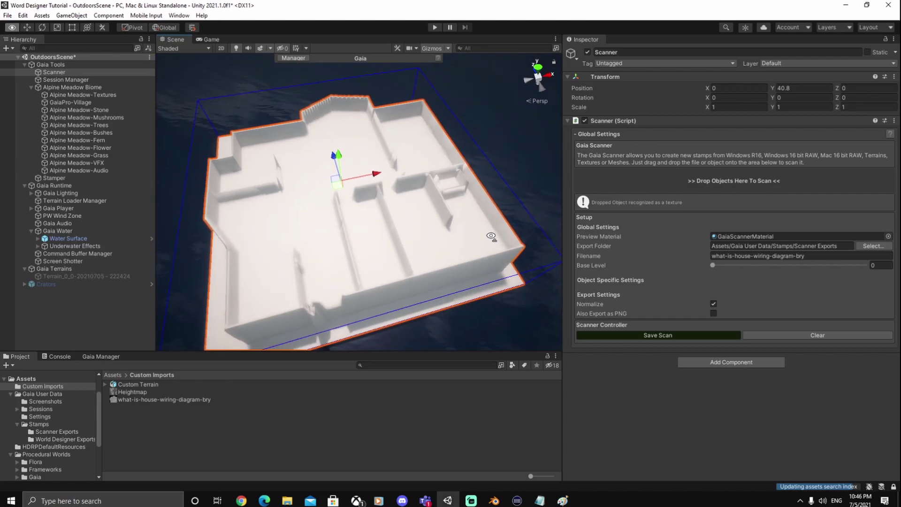
Set the scan's base level to 0.5, save it under the filename House, and select the exported stamp
left_click_drag(584, 266, 593, 266)
left_click_drag(447, 242, 441, 244, "alt")
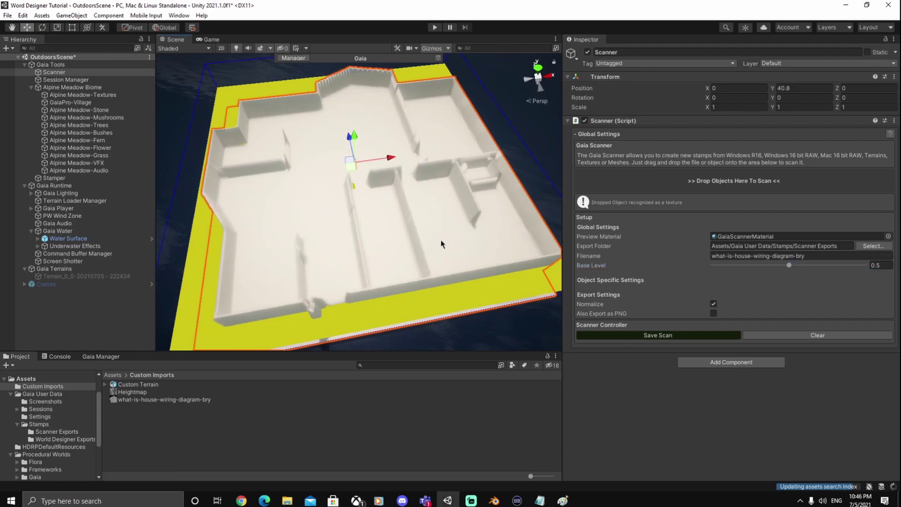
left_click(691, 255)
type("Hou")
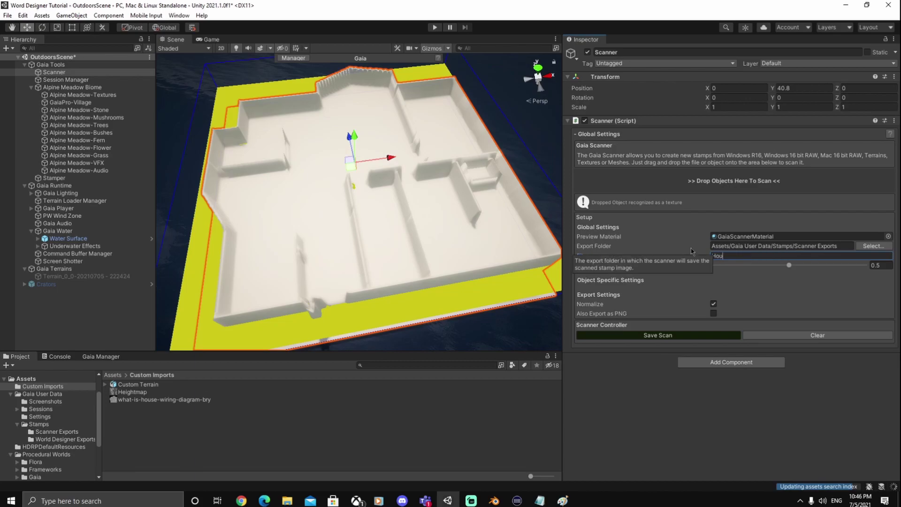
type("se")
left_click(686, 335)
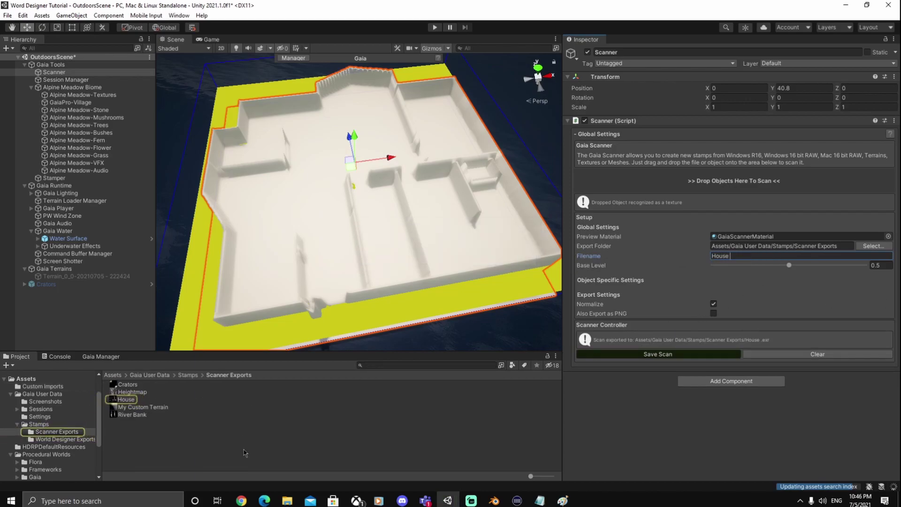
left_click(179, 437)
left_click(126, 400)
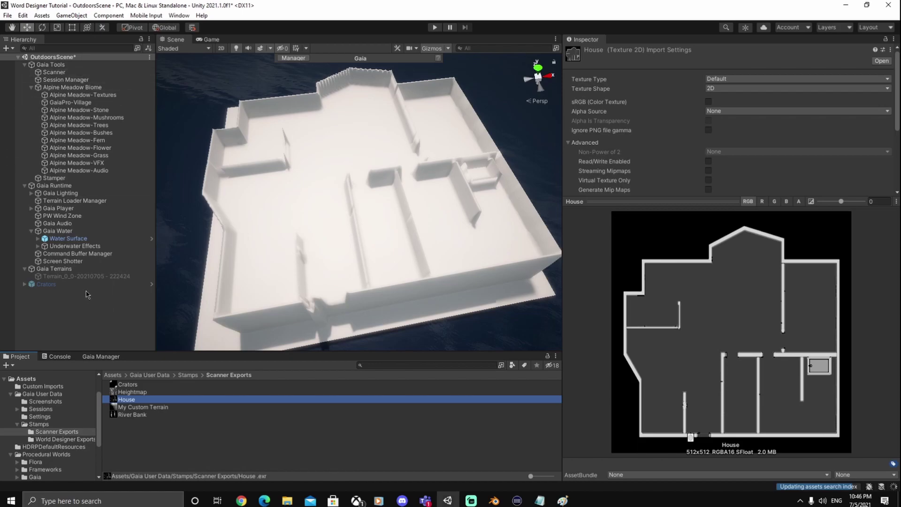
Reactivate the Terrain_0_0 object and deactivate the Scanner
left_click(87, 276)
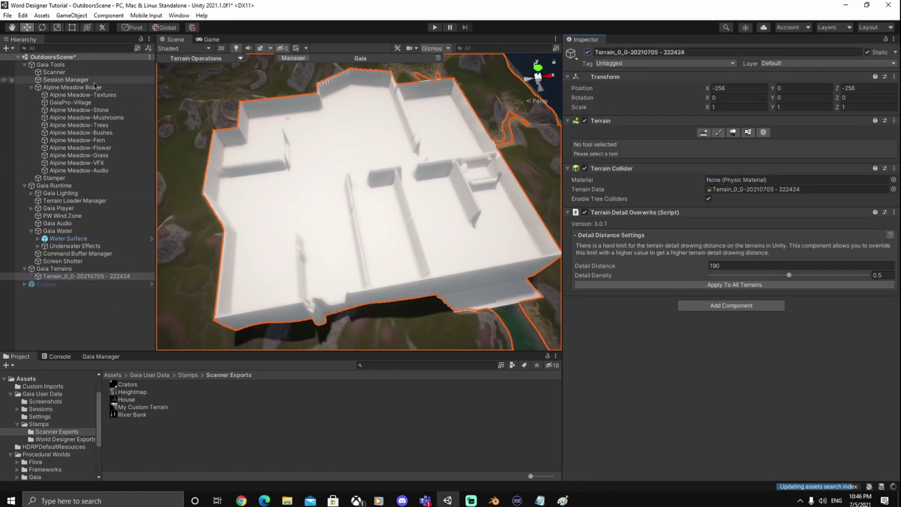
left_click(54, 72)
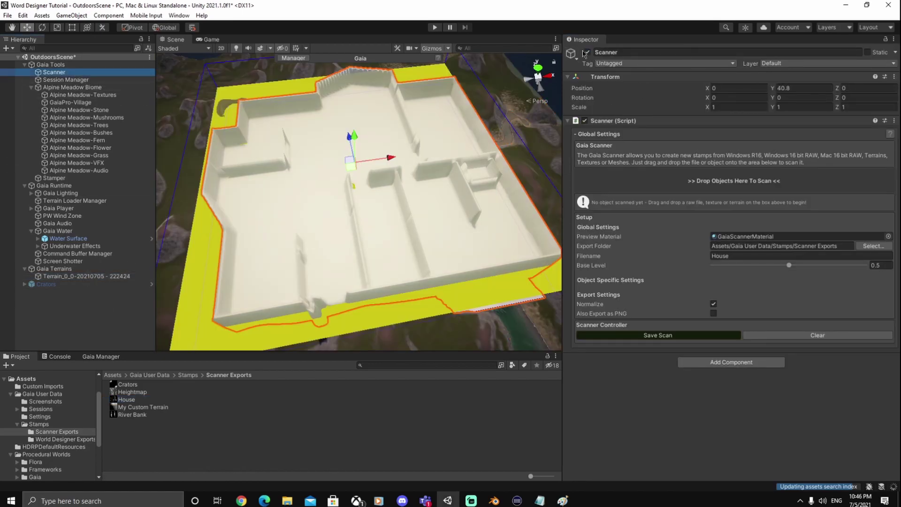
key("alt+shift+a")
left_click(113, 326)
Assign the House stamp from Scanner Exports as the Stamper's stamp image
left_click(78, 171)
left_click(83, 178)
left_click(876, 155)
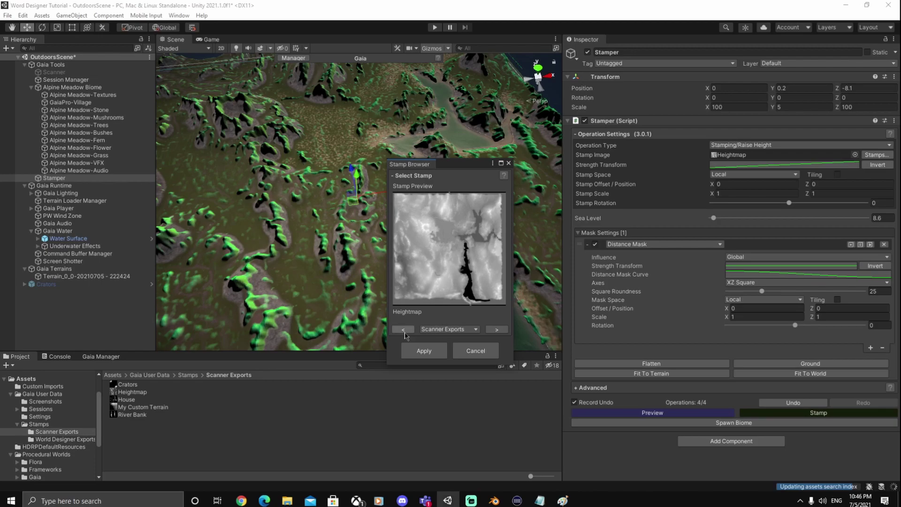
left_click(404, 330)
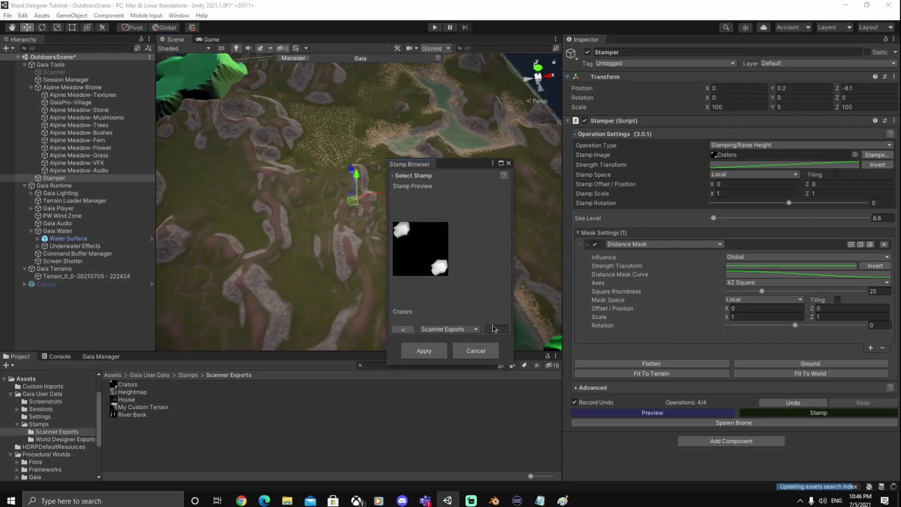
left_click(404, 330)
left_click(405, 330)
left_click(404, 330)
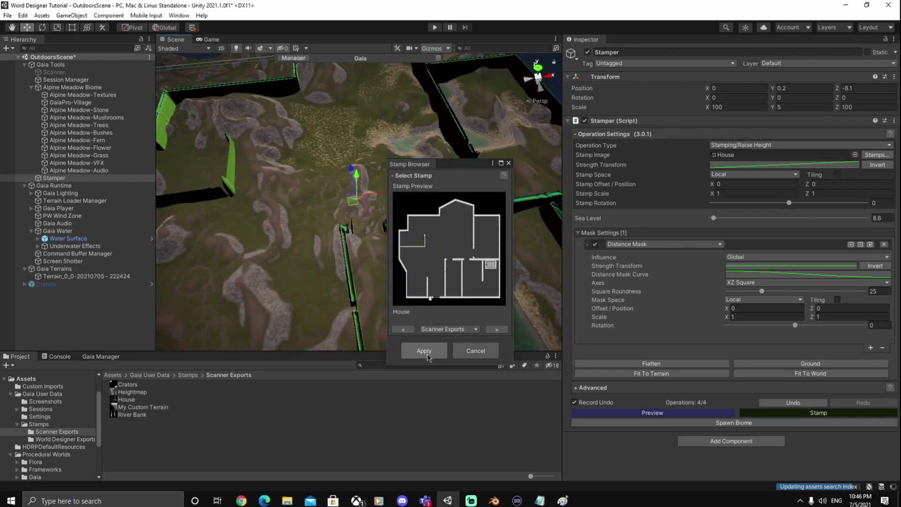
left_click(424, 350)
Scale the House stamp down uniformly to about 8.44 in X and Z and raise it to about Y 30.5
right_click_drag(427, 246, 416, 193)
key("e")
key("r")
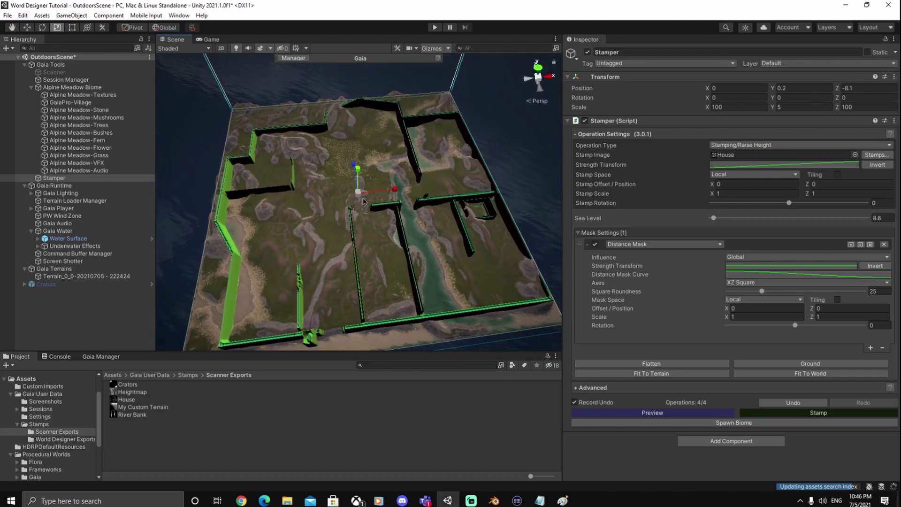
left_click_drag(359, 190, 313, 209)
key("w")
left_click_drag(358, 179, 358, 161)
right_click_drag(414, 158, 230, 113)
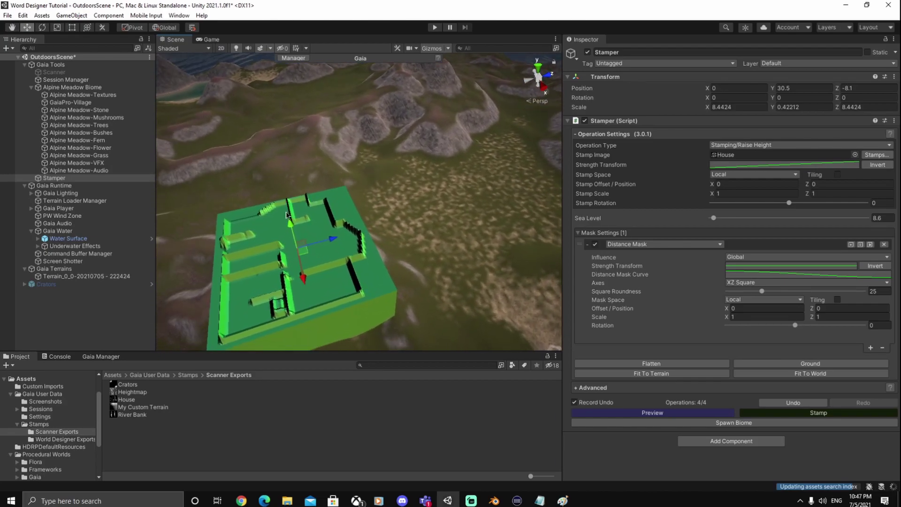
Move the House stamp onto the sandy meadow at about X -17.7, Y 12.7, Z 50.7
left_click_drag(330, 241, 506, 224)
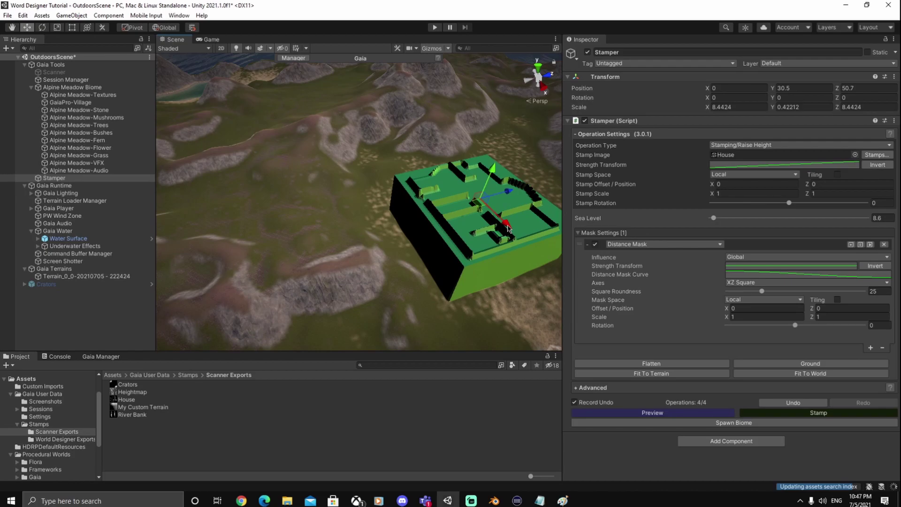
left_click_drag(495, 185, 484, 217)
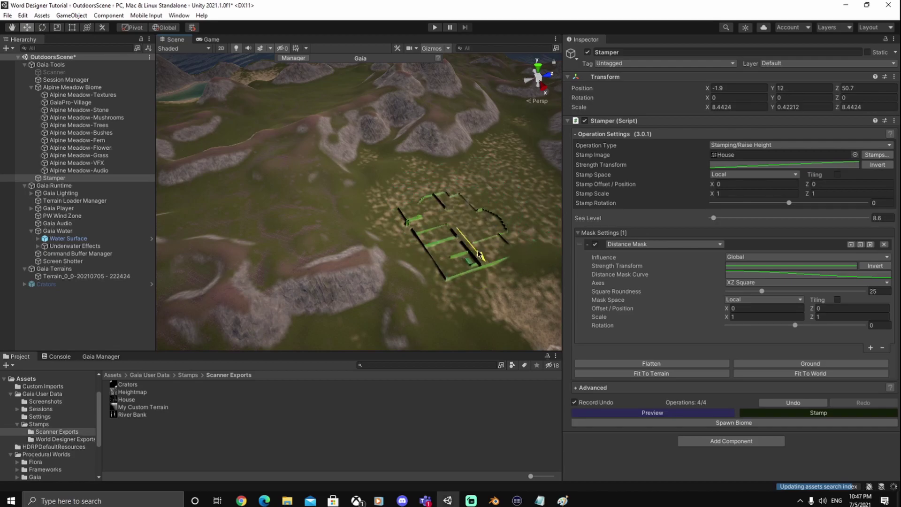
right_click_drag(396, 261, 461, 144)
left_click_drag(451, 148, 455, 143)
right_click_drag(385, 281, 366, 268)
Enlarge the House stamp uniformly to about 14.17 in X and Z and shift it to about Y 12.7, Z 54.9
key("r")
left_click_drag(327, 243, 345, 238)
mouse_move(345, 237)
right_mouse_down()
mouse_move(255, 281)
mouse_move(329, 235)
right_mouse_up()
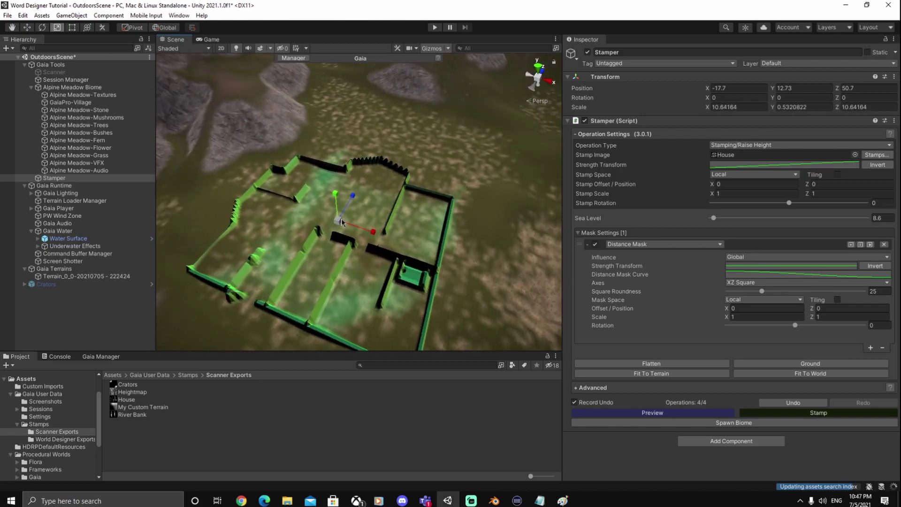
left_click_drag(341, 222, 357, 227)
mouse_move(357, 227)
right_mouse_down()
mouse_move(325, 276)
mouse_move(356, 214)
right_mouse_up()
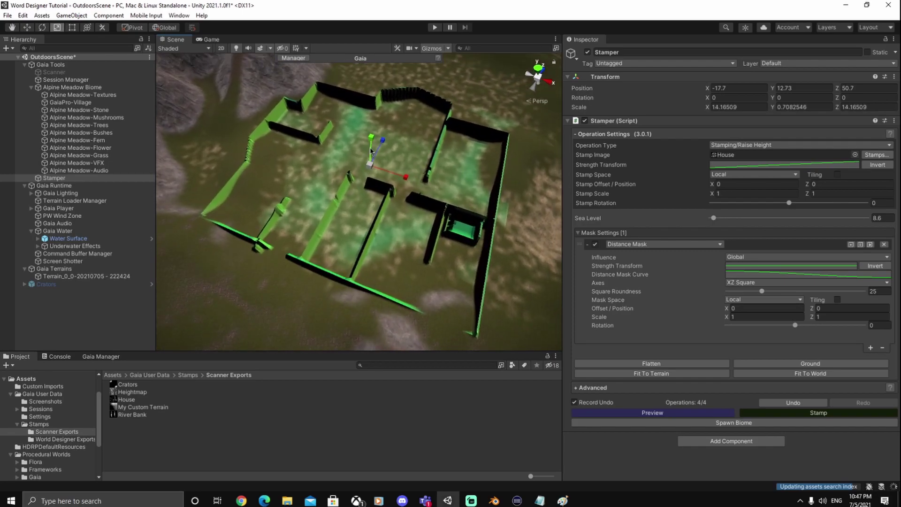
key("w")
left_click_drag(371, 151, 381, 133)
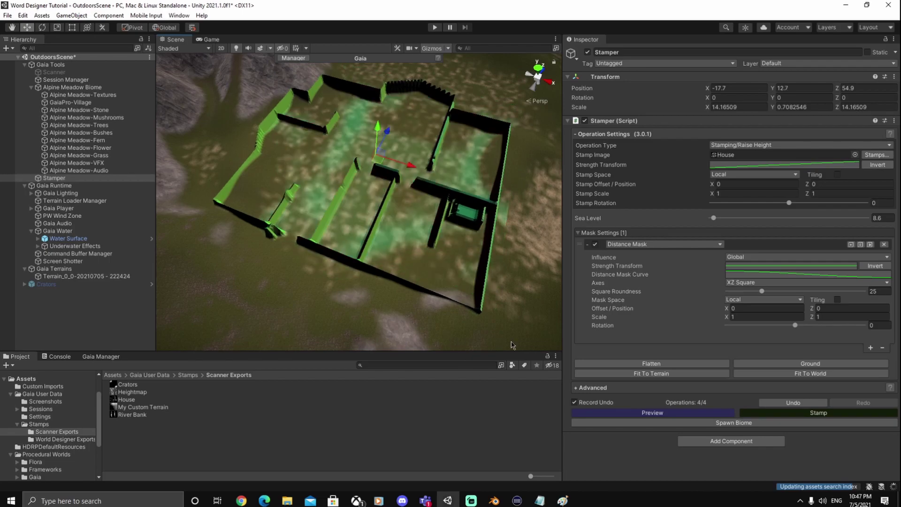
Stamp the House layout onto the terrain, clear the selection, and inspect the raised walls from several angles
left_click(830, 413)
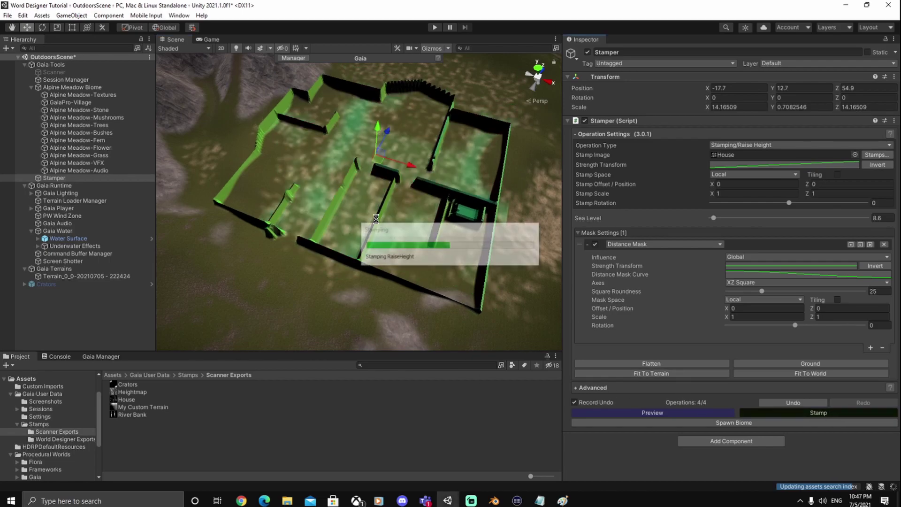
left_click(289, 310)
right_click_drag(289, 309, 443, 217)
right_click_drag(193, 249, 500, 177)
right_click_drag(287, 206, 407, 220)
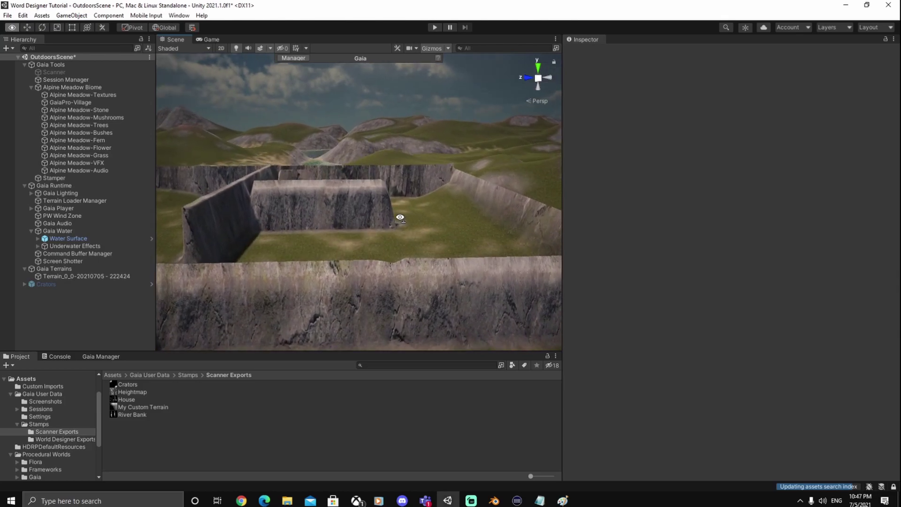
right_click_drag(322, 244, 278, 252)
right_click_drag(344, 245, 466, 274)
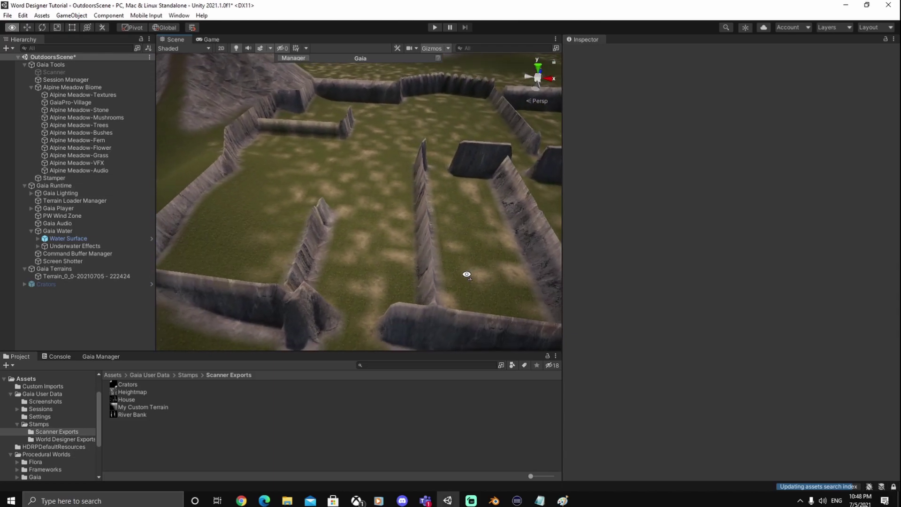
Smooth the short inner wall near the house entrance with the terrain's Smooth Height brush at size 8 and opacity 3.4
left_click(383, 197)
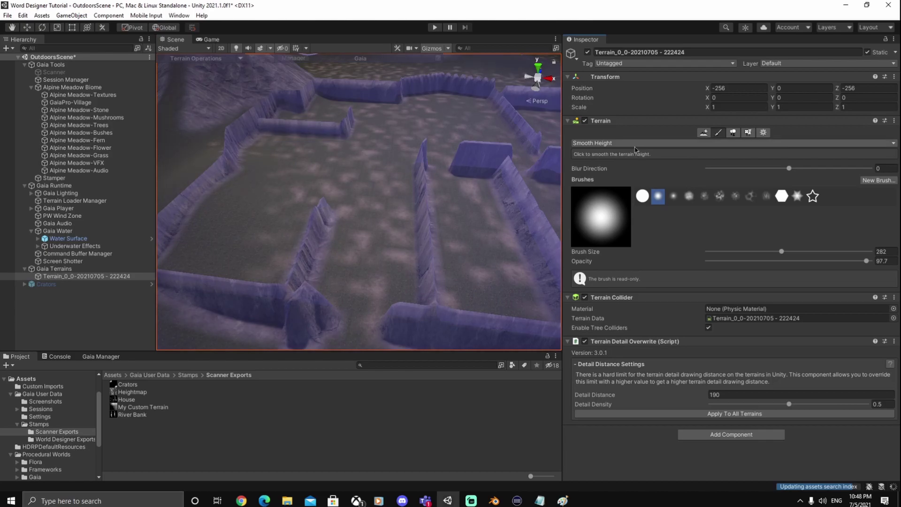
left_click(743, 252)
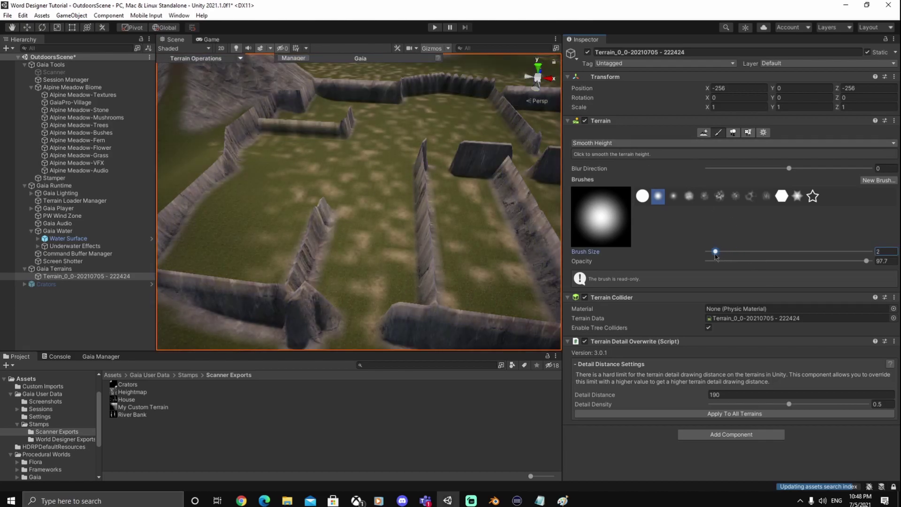
left_click_drag(726, 252, 727, 252)
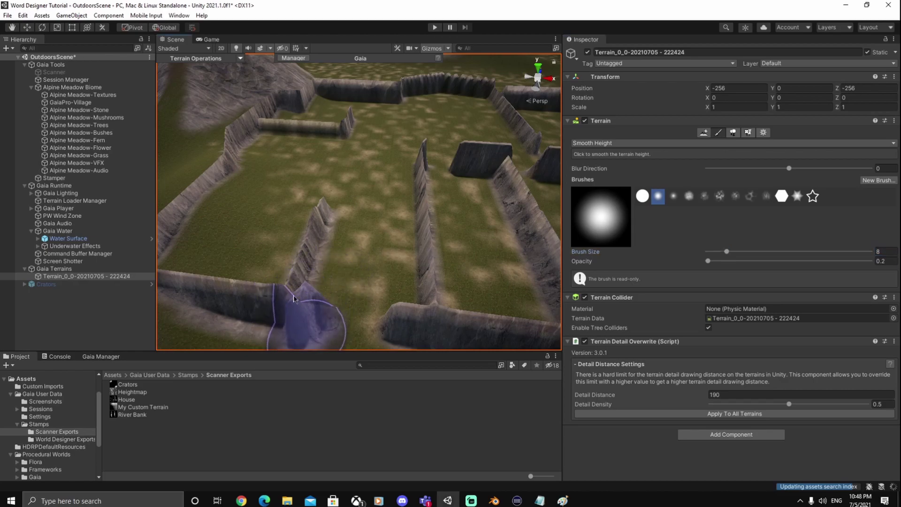
left_click_drag(710, 263, 713, 261)
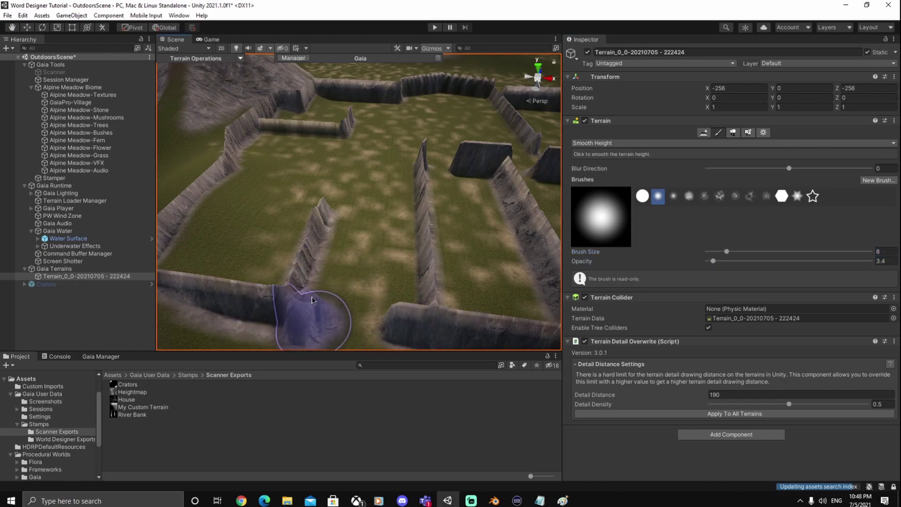
mouse_move(328, 207)
left_mouse_down()
mouse_move(308, 258)
mouse_move(322, 211)
mouse_move(308, 237)
mouse_move(309, 255)
left_mouse_up()
Smooth the jagged outer house wall beside the rocky hill, including its junction with the adjoining inner partition
mouse_move(309, 255)
right_mouse_down()
mouse_move(322, 252)
mouse_move(372, 281)
mouse_move(332, 282)
right_mouse_up()
mouse_move(241, 266)
left_mouse_down()
mouse_move(258, 211)
mouse_move(258, 141)
left_mouse_up()
mouse_move(257, 141)
right_mouse_down()
mouse_move(311, 201)
mouse_move(299, 211)
mouse_move(297, 174)
mouse_move(301, 261)
mouse_move(298, 125)
mouse_move(429, 239)
mouse_move(523, 241)
mouse_move(473, 231)
right_mouse_up()
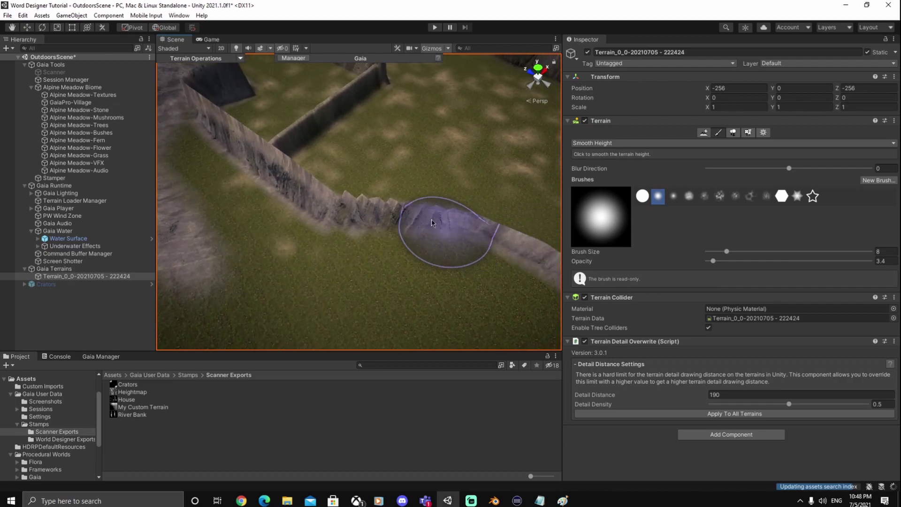
mouse_move(422, 222)
left_mouse_down()
mouse_move(364, 220)
mouse_move(263, 176)
left_mouse_up()
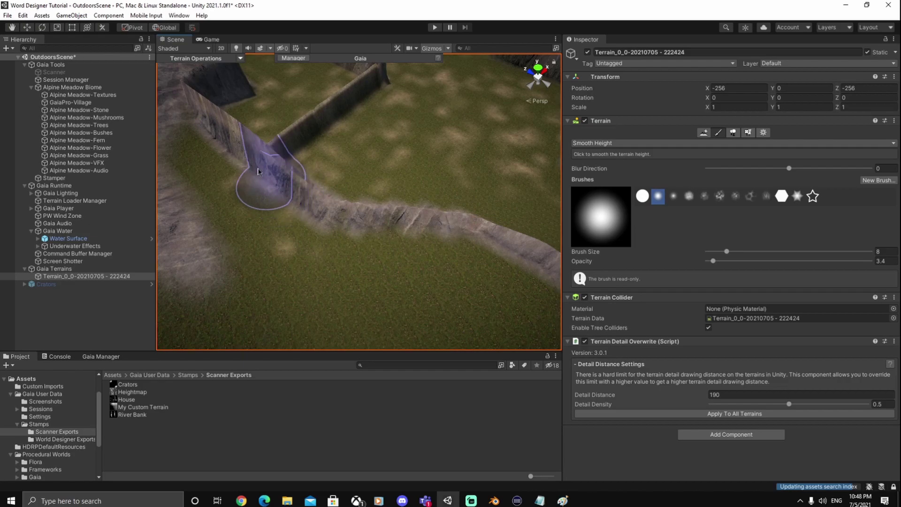
mouse_move(301, 212)
right_mouse_down()
mouse_move(407, 251)
mouse_move(376, 181)
right_mouse_up()
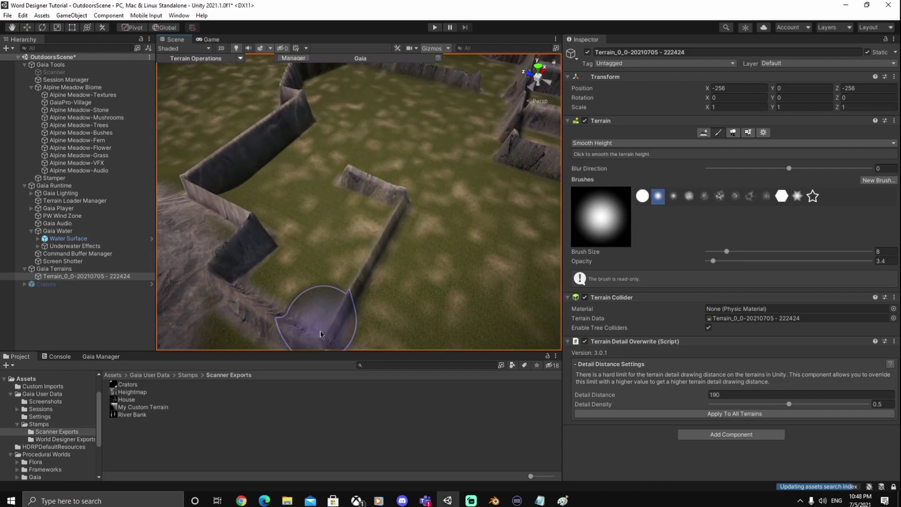
mouse_move(409, 206)
right_mouse_down()
mouse_move(358, 245)
mouse_move(347, 242)
right_mouse_up()
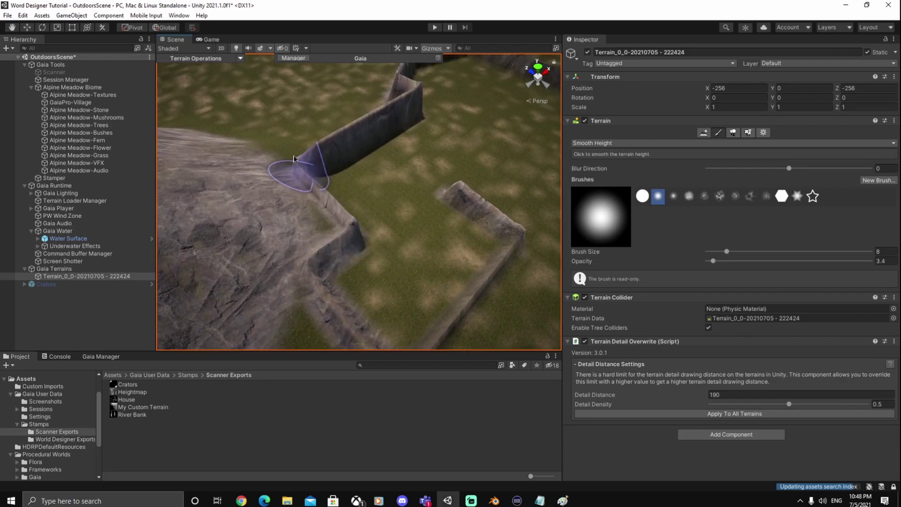
Smooth the remaining outer house walls and corners, continuing around to the ends of the interior partitions
mouse_move(392, 131)
right_mouse_down()
mouse_move(394, 207)
mouse_move(452, 212)
mouse_move(501, 261)
mouse_move(342, 317)
mouse_move(358, 267)
mouse_move(358, 322)
right_mouse_up()
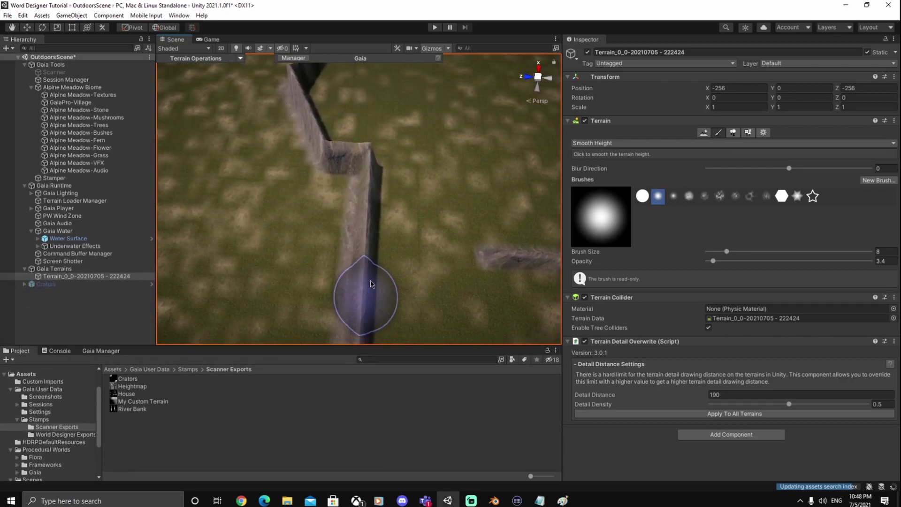
mouse_move(315, 237)
right_mouse_down()
mouse_move(351, 208)
mouse_move(454, 243)
mouse_move(317, 282)
mouse_move(358, 233)
mouse_move(422, 231)
mouse_move(553, 262)
mouse_move(402, 245)
right_mouse_up()
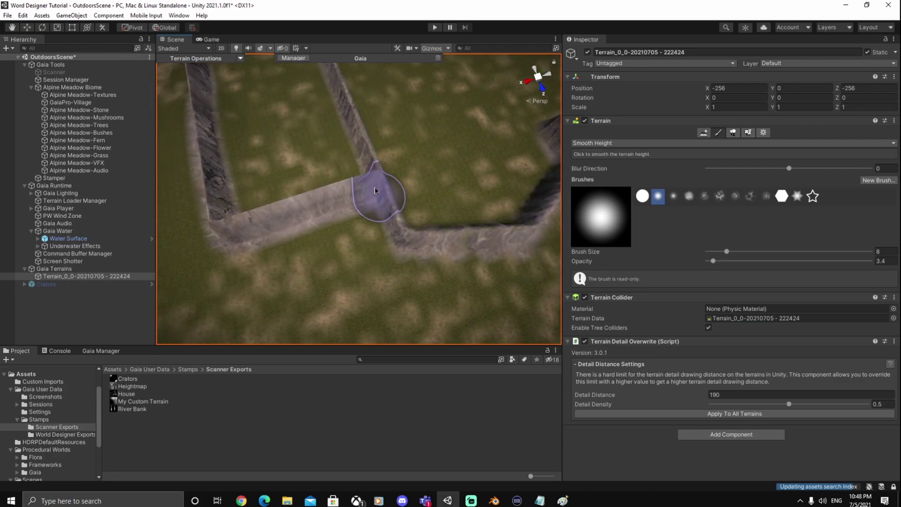
right_click_drag(413, 301, 341, 227)
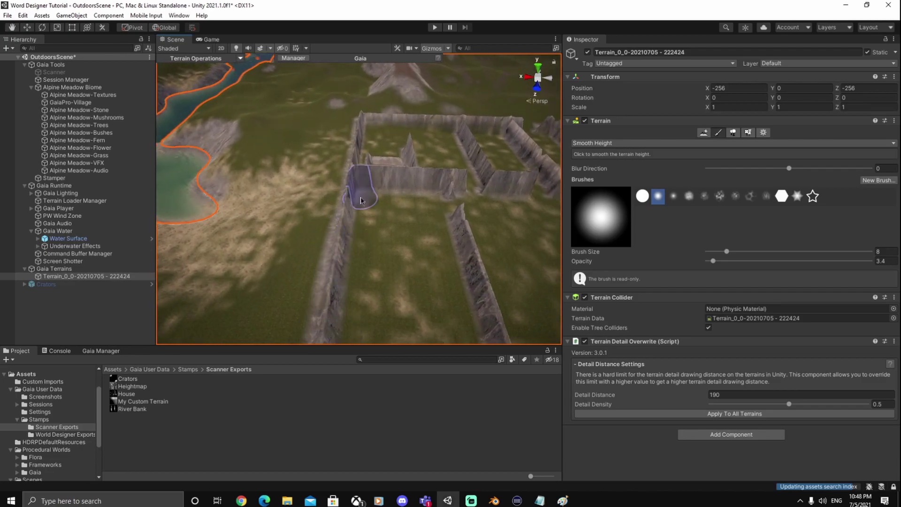
mouse_move(462, 215)
right_mouse_down()
mouse_move(428, 268)
mouse_move(543, 251)
mouse_move(286, 283)
right_mouse_up()
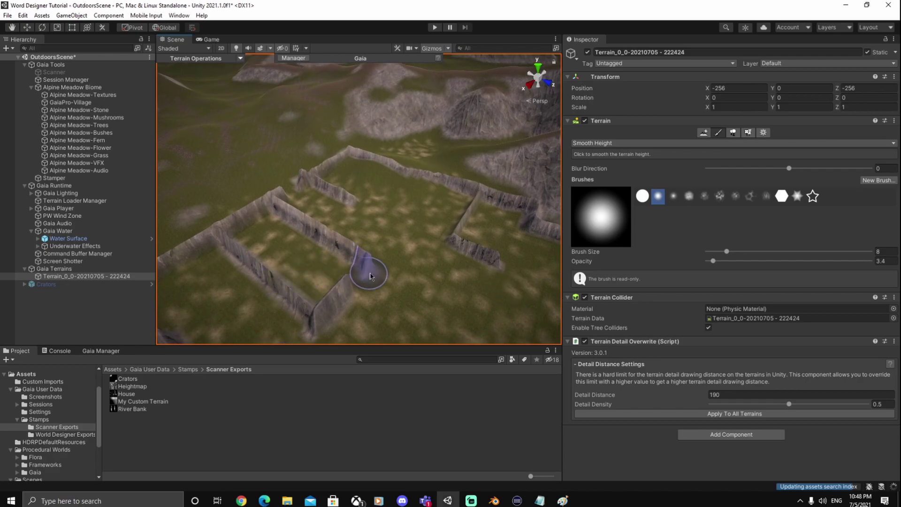
Smooth the front wall, the small closet enclosure and the short freestanding wall segments inside the house layout
mouse_move(312, 322)
right_mouse_down()
mouse_move(369, 318)
mouse_move(571, 389)
mouse_move(303, 218)
right_mouse_up()
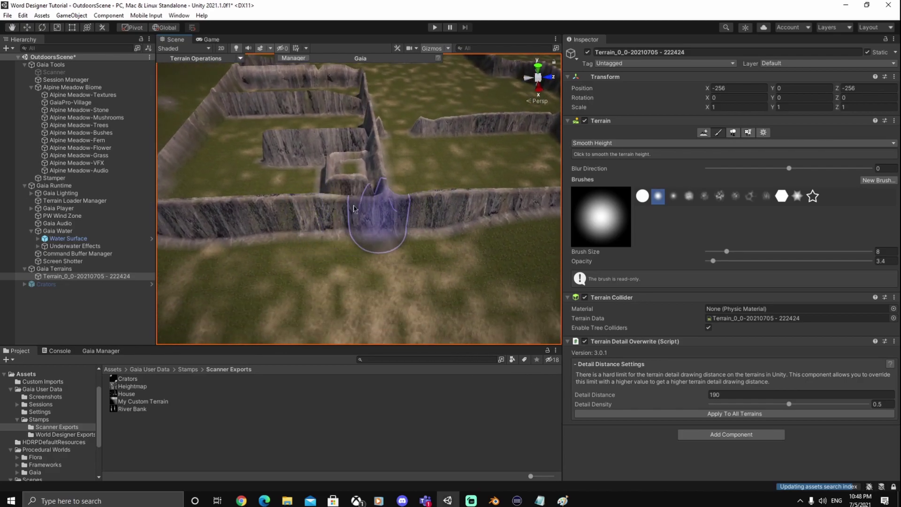
mouse_move(229, 230)
right_mouse_down()
mouse_move(349, 240)
mouse_move(261, 252)
right_mouse_up()
mouse_move(312, 297)
right_mouse_down()
mouse_move(343, 290)
mouse_move(393, 312)
mouse_move(423, 311)
right_mouse_up()
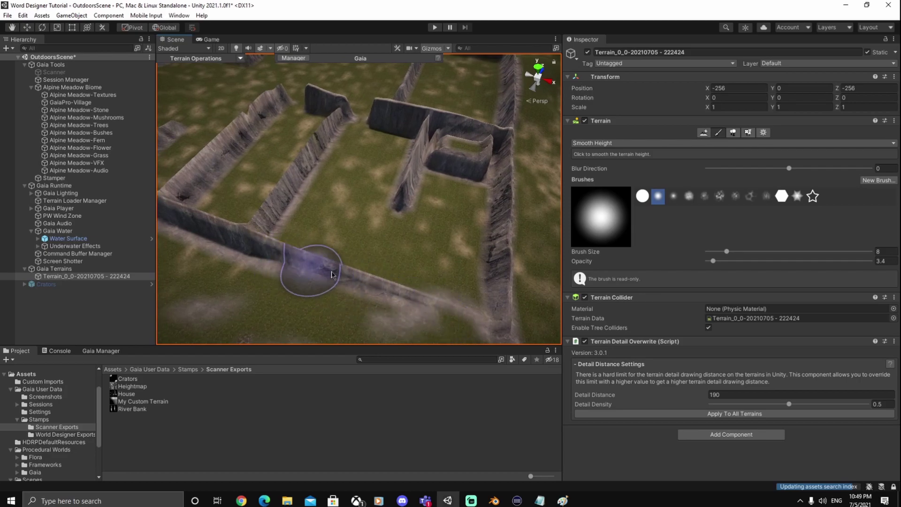
mouse_move(347, 235)
right_mouse_down()
mouse_move(406, 259)
mouse_move(402, 218)
right_mouse_up()
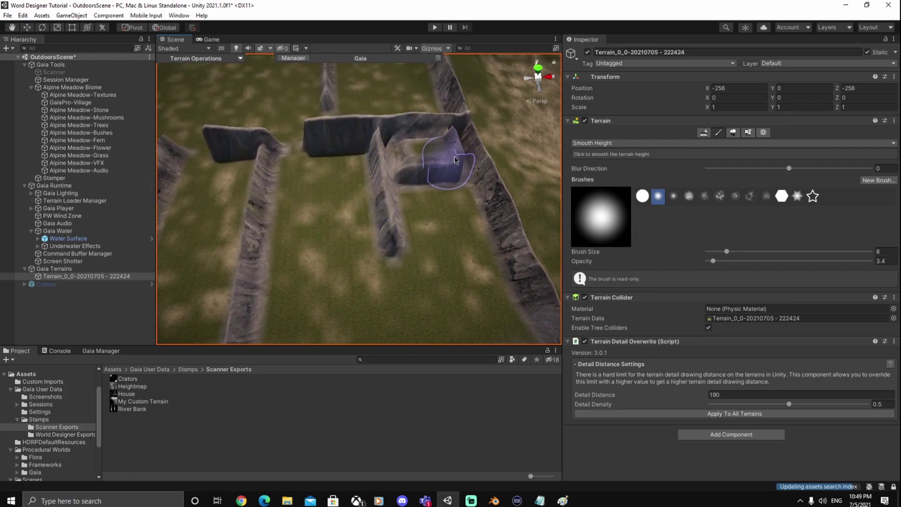
mouse_move(441, 141)
left_mouse_down()
mouse_move(432, 171)
mouse_move(417, 176)
mouse_move(464, 162)
left_mouse_up()
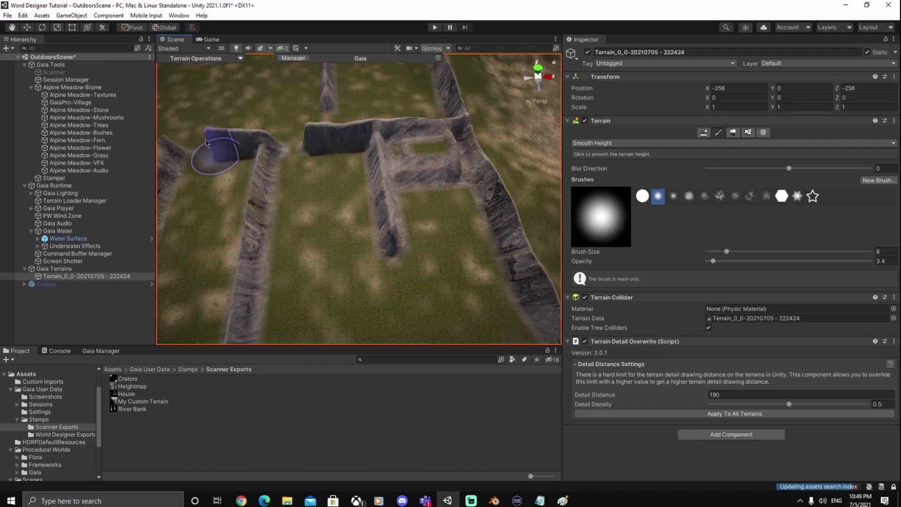
mouse_move(262, 212)
right_mouse_down()
mouse_move(283, 230)
mouse_move(300, 220)
mouse_move(259, 237)
mouse_move(380, 215)
mouse_move(448, 219)
mouse_move(384, 209)
right_mouse_up()
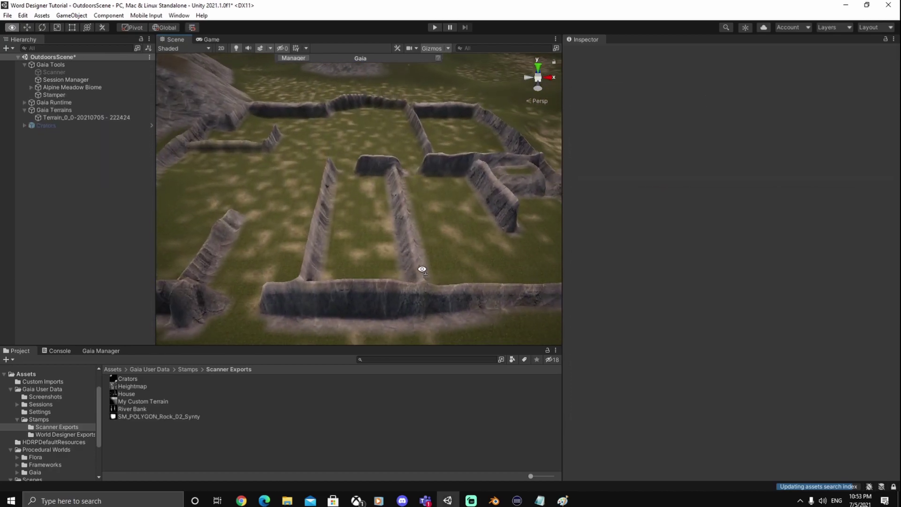
Spawn the Alpine Meadow Biome over the terrain with its enabled spawners, leaving the Flower spawner off
right_click_drag(422, 270, 423, 311)
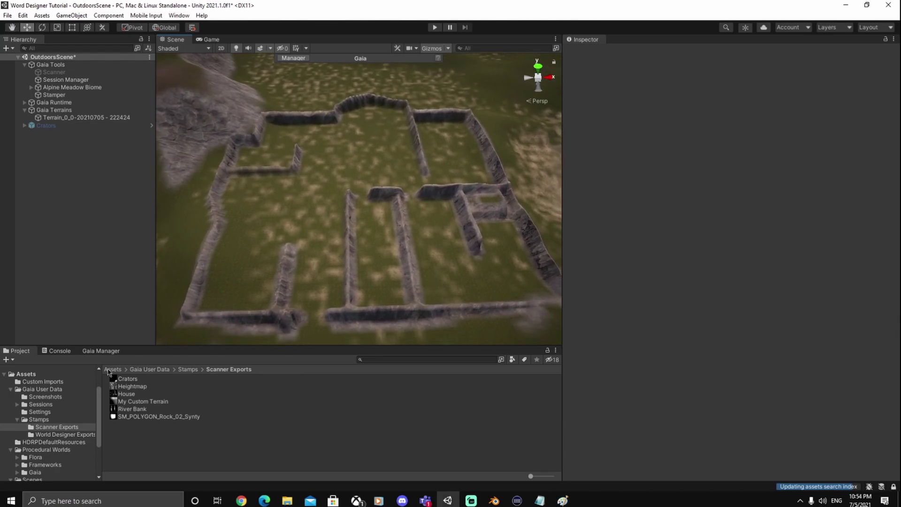
left_click(110, 370)
right_click_drag(314, 331, 371, 318)
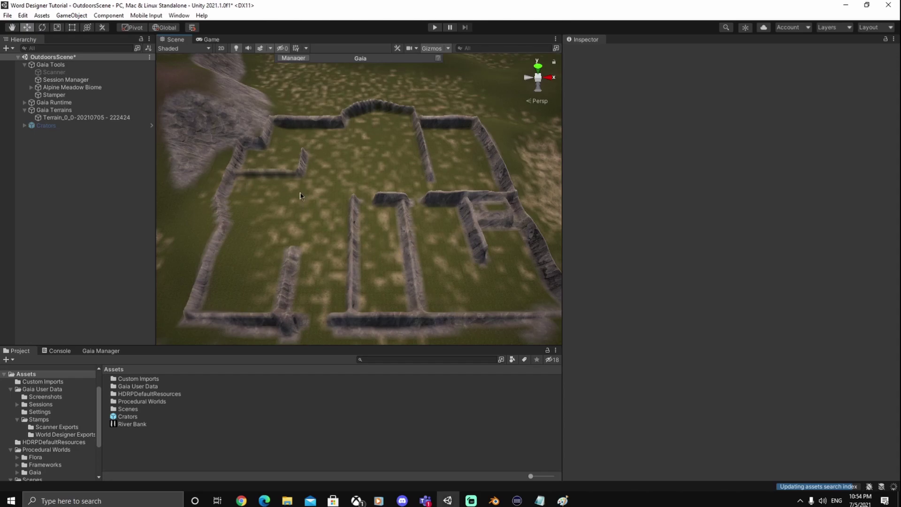
left_click(92, 87)
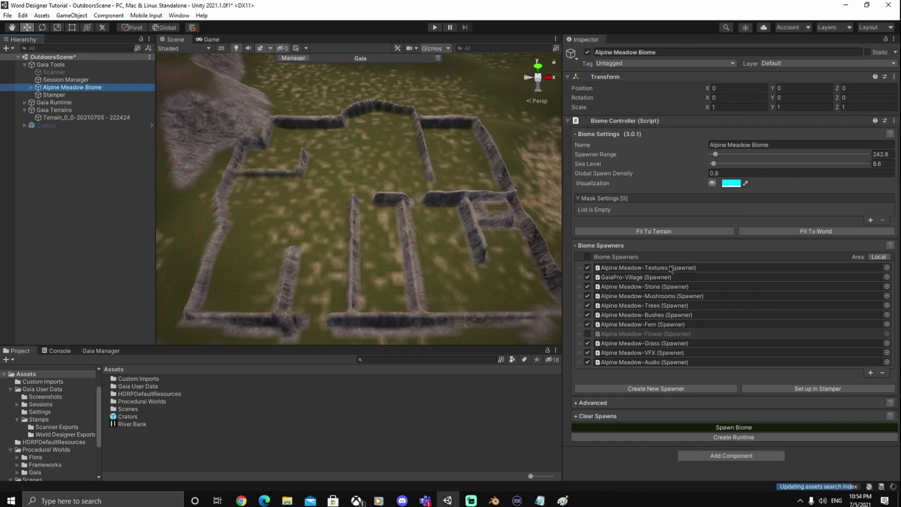
left_click(745, 428)
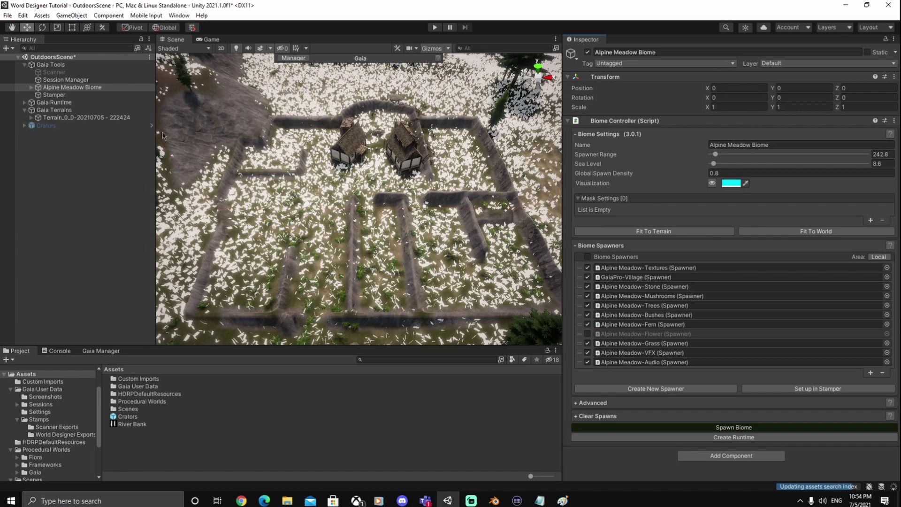
Try the Flying Camera controller type on the Gaia Player, and return it to First Person
left_click(25, 103)
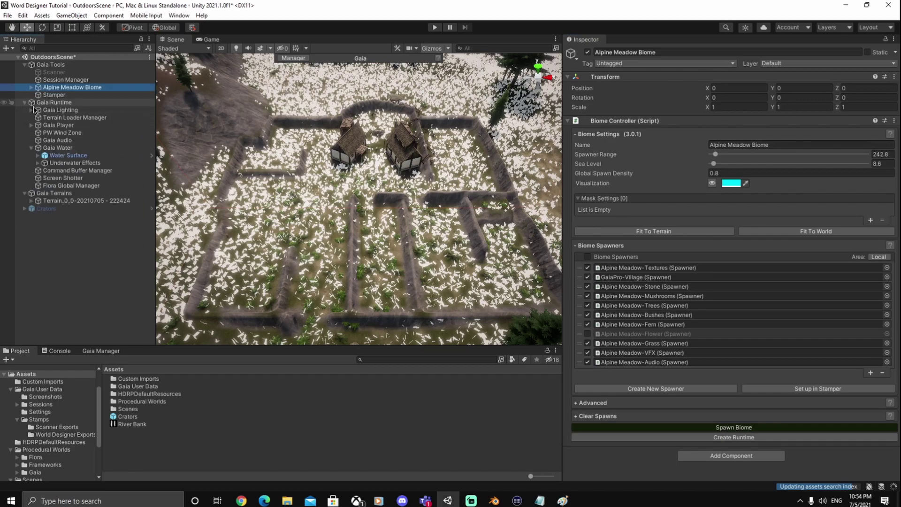
left_click(56, 125)
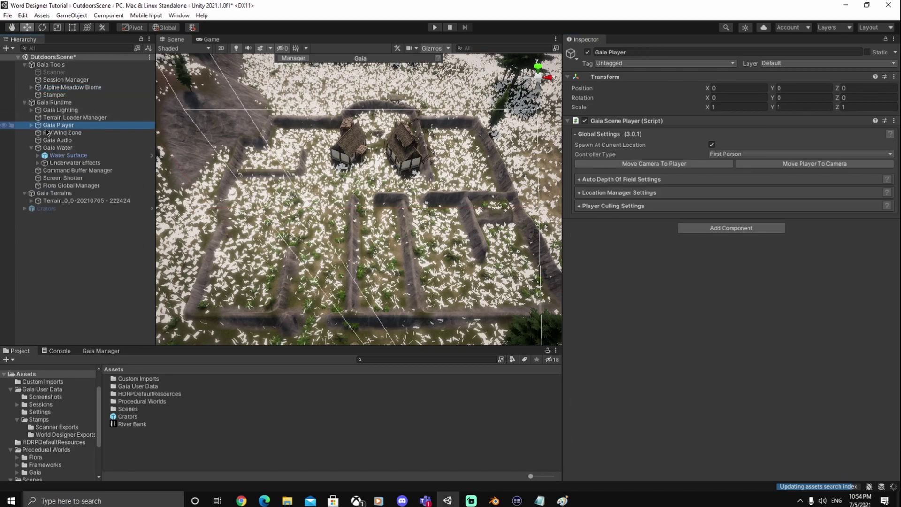
left_click(32, 127)
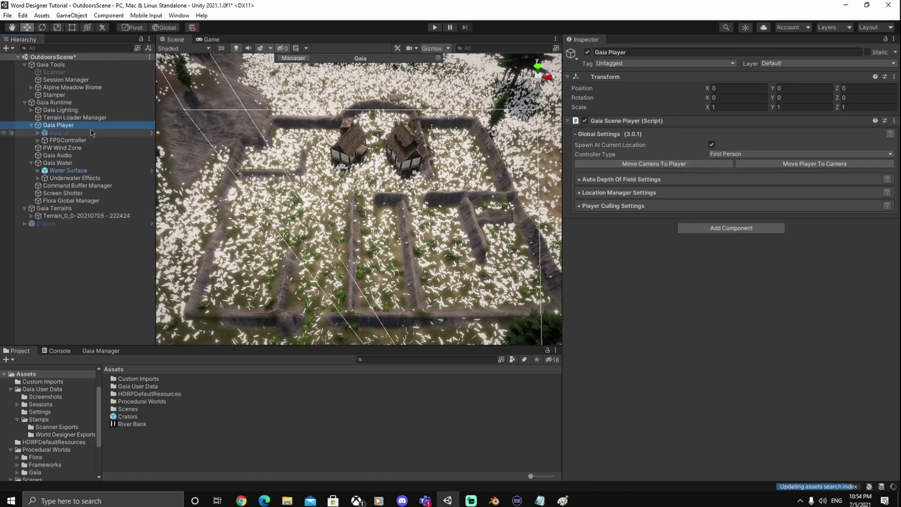
left_click(806, 154)
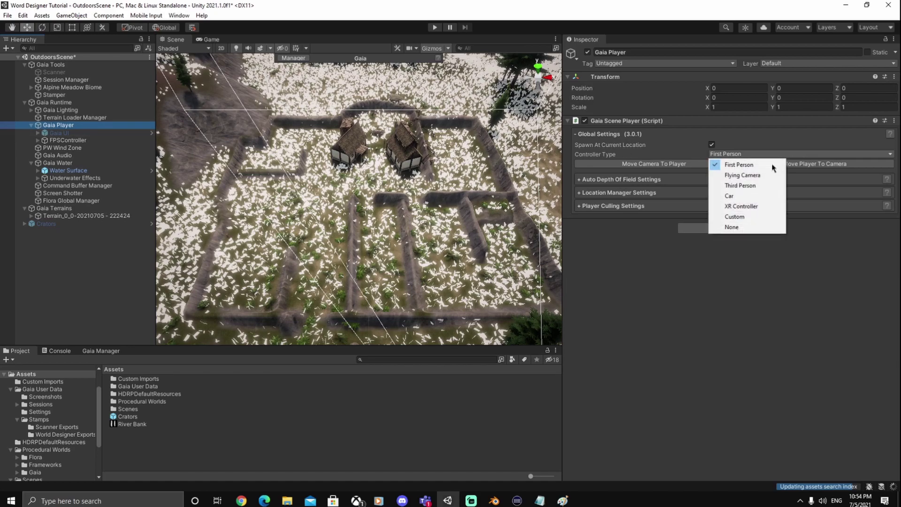
left_click(749, 177)
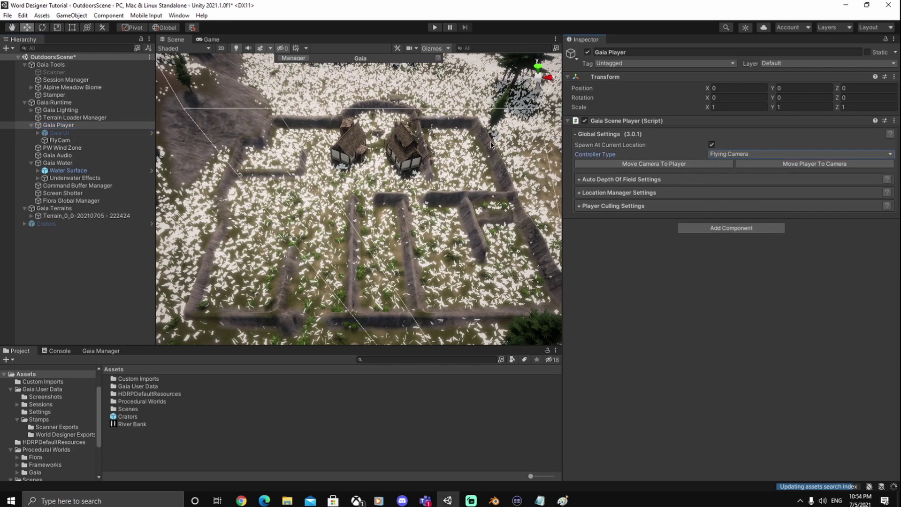
left_click(725, 154)
left_click(732, 164)
Run the scene in a maximized game view and walk through the spawned meadow toward the house walls
left_click(435, 28)
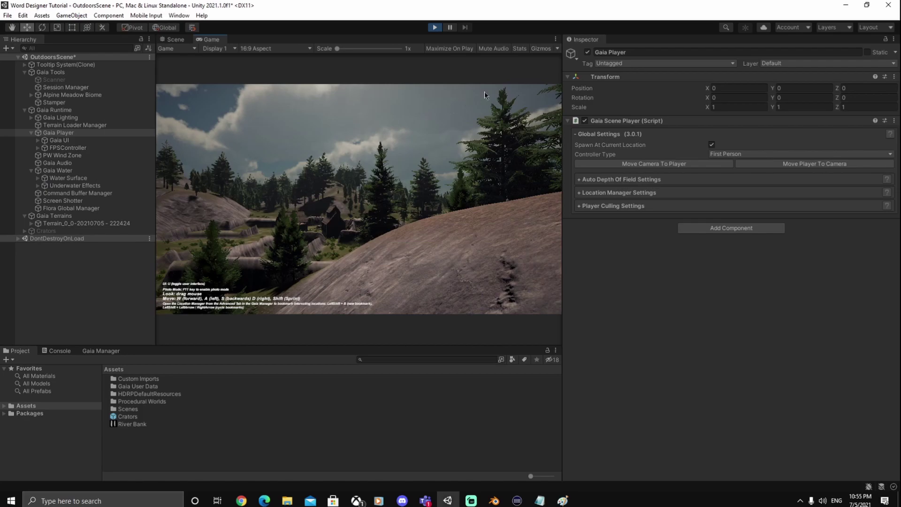
left_click(556, 39)
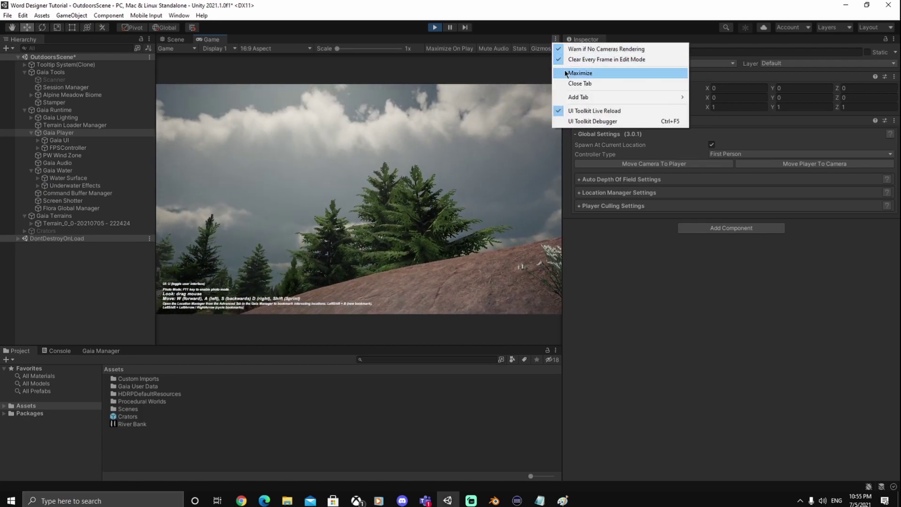
left_click(565, 72)
left_click_drag(468, 238, 539, 273)
key("w")
key("w")
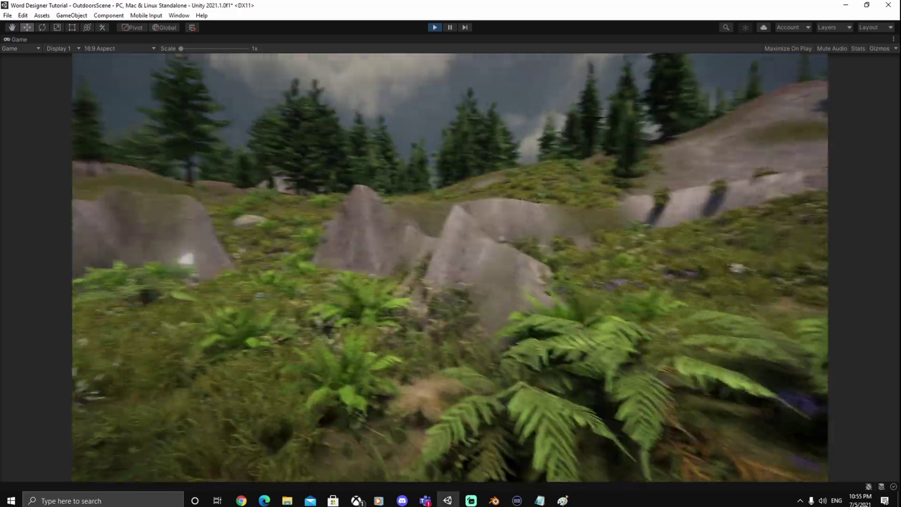